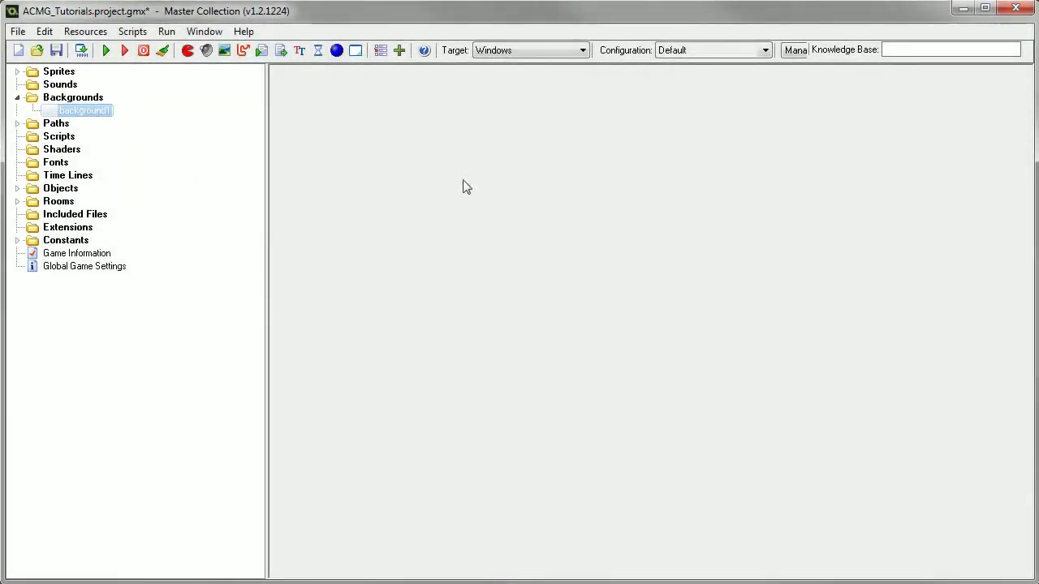
Delete the existing background1 resource from the project's Backgrounds group and confirm the deletion
right_click(92, 111)
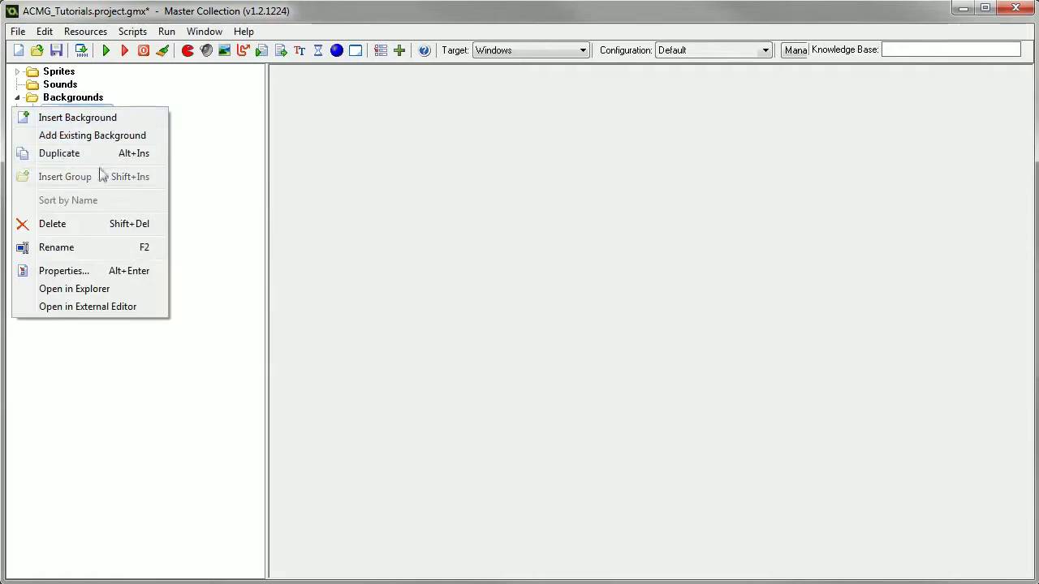
click(79, 225)
click(577, 350)
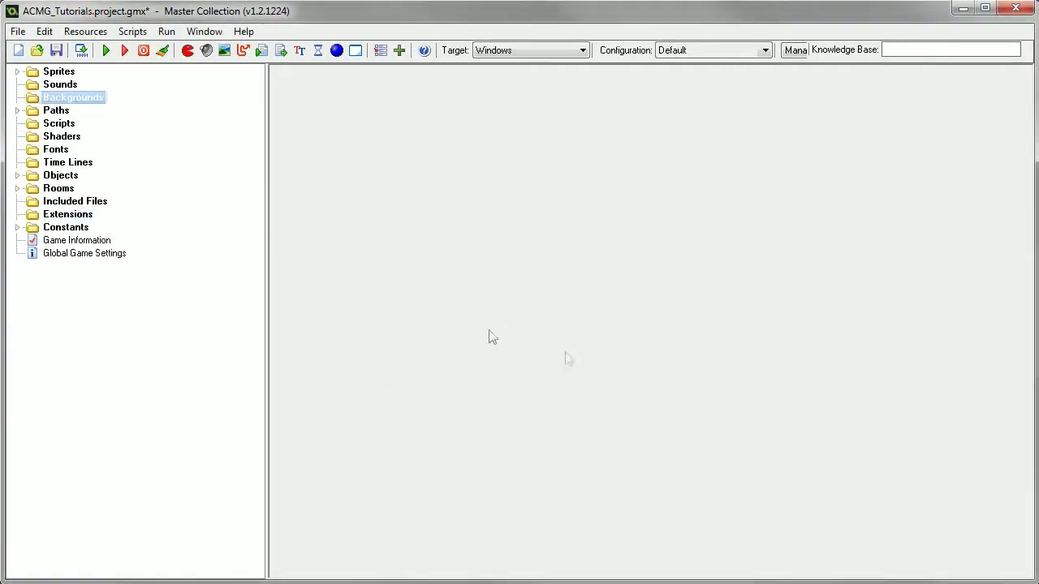
click(59, 72)
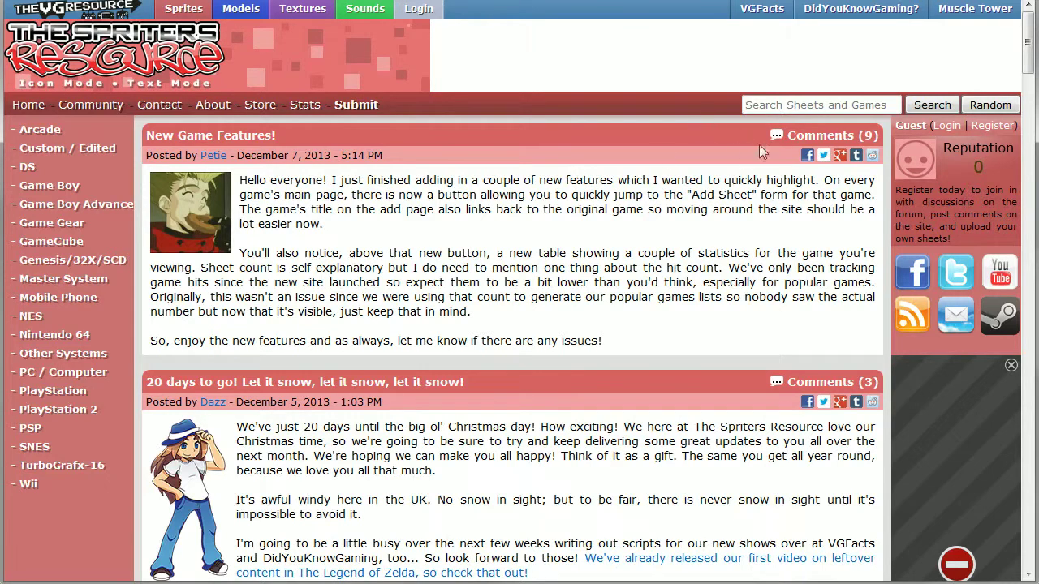
On The Spriters Resource website, search for "zelda" and open the A Link to the Past game page
click(820, 104)
text(zelda)
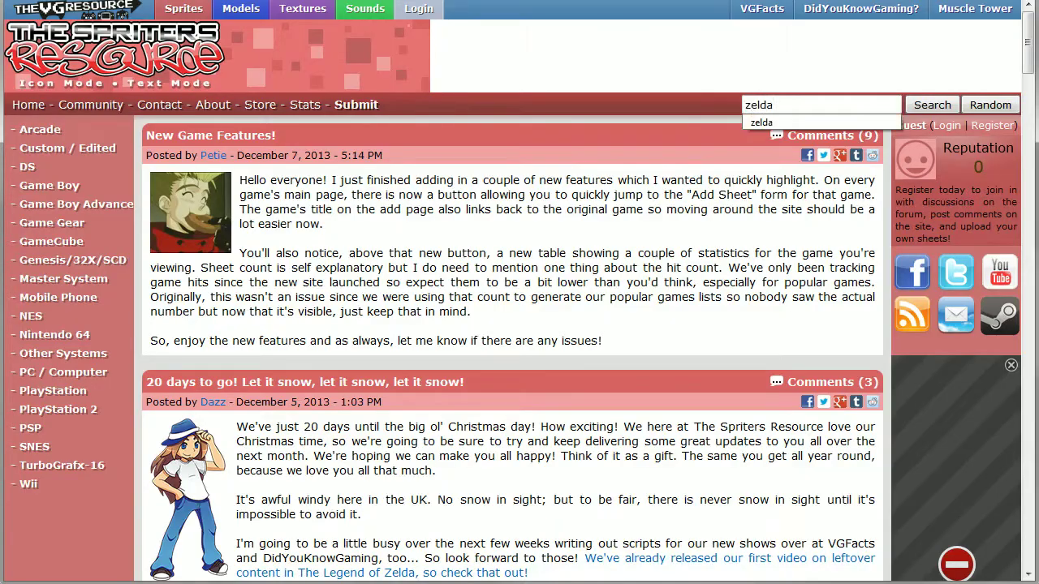
key(Return)
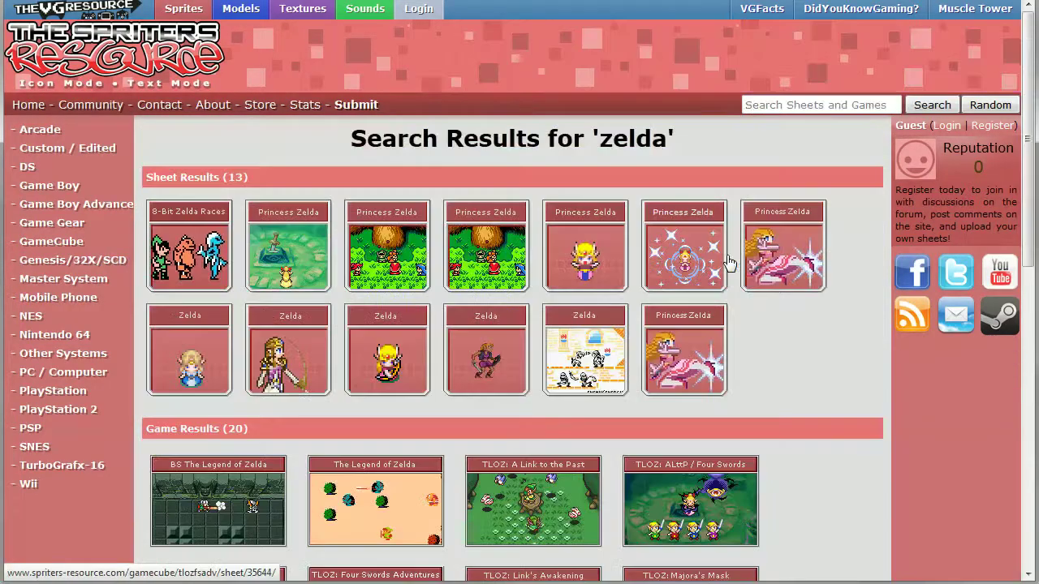
scroll(710, 297, down, 9)
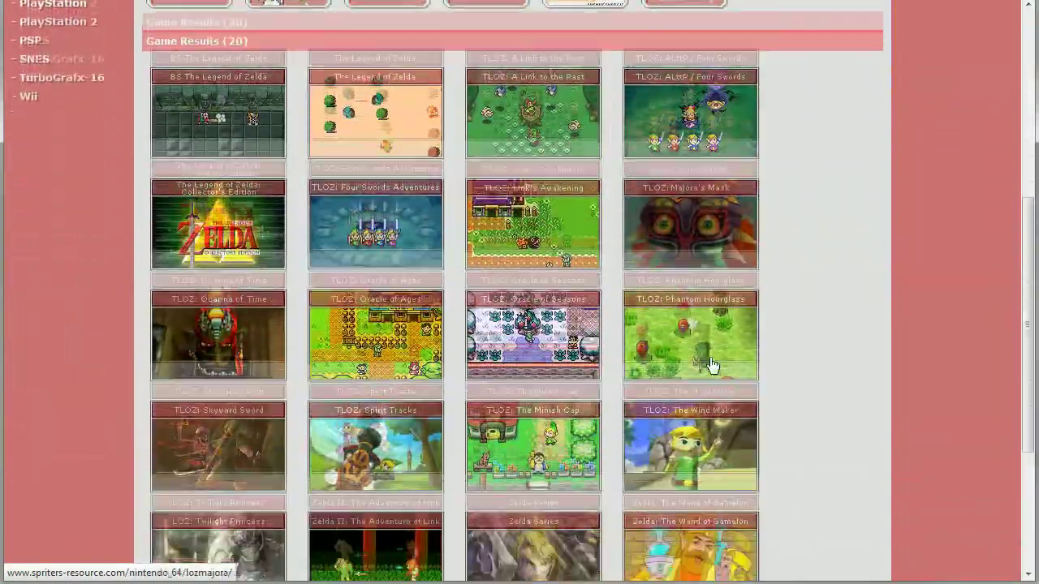
scroll(710, 373, up, 10)
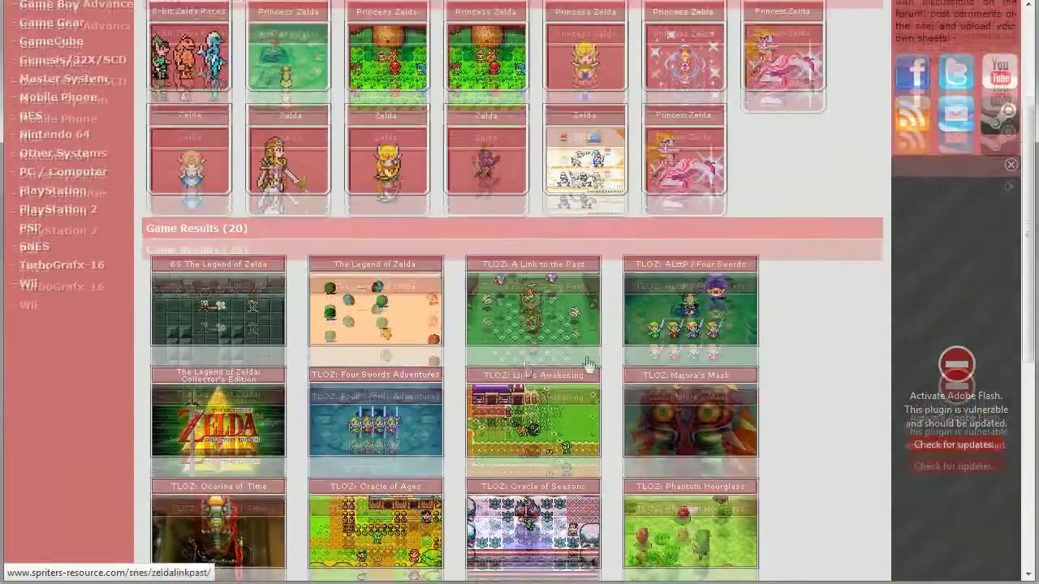
scroll(376, 408, down, 3)
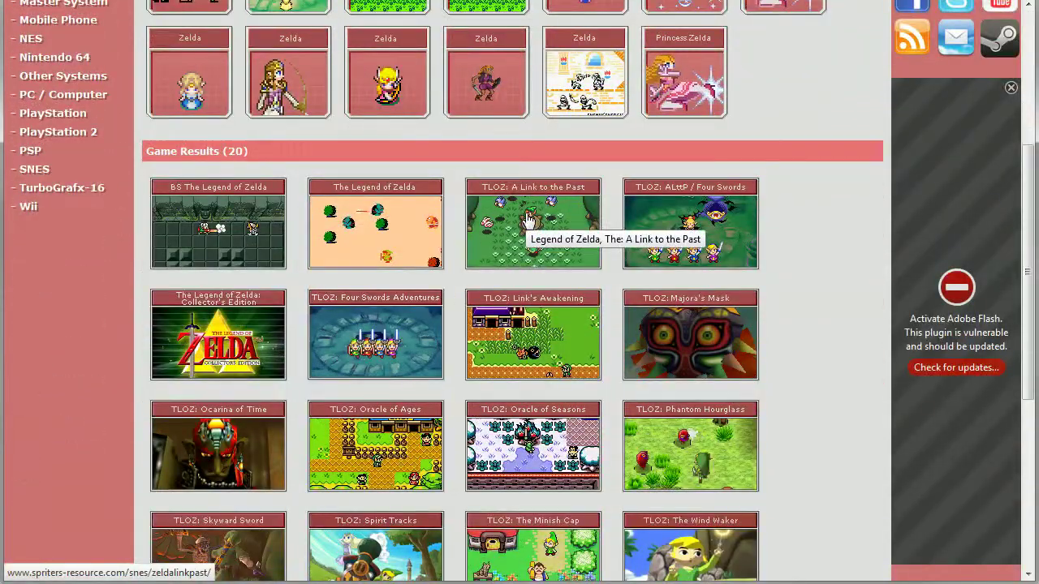
click(500, 244)
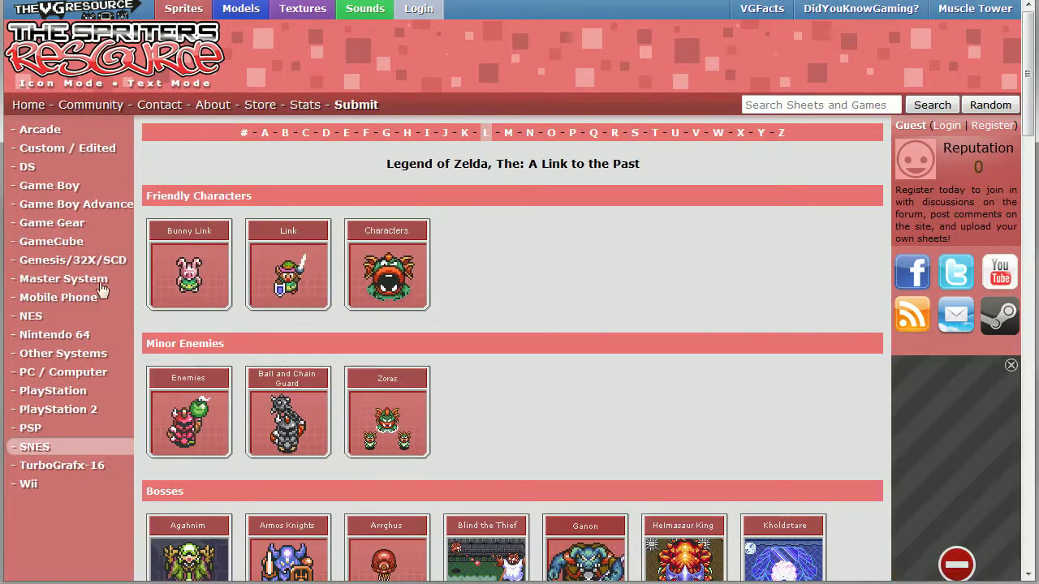
Open the Various BG Kits sheet from the game's Background Pieces and Tilesets section
scroll(642, 323, down, 3)
scroll(649, 333, down, 3)
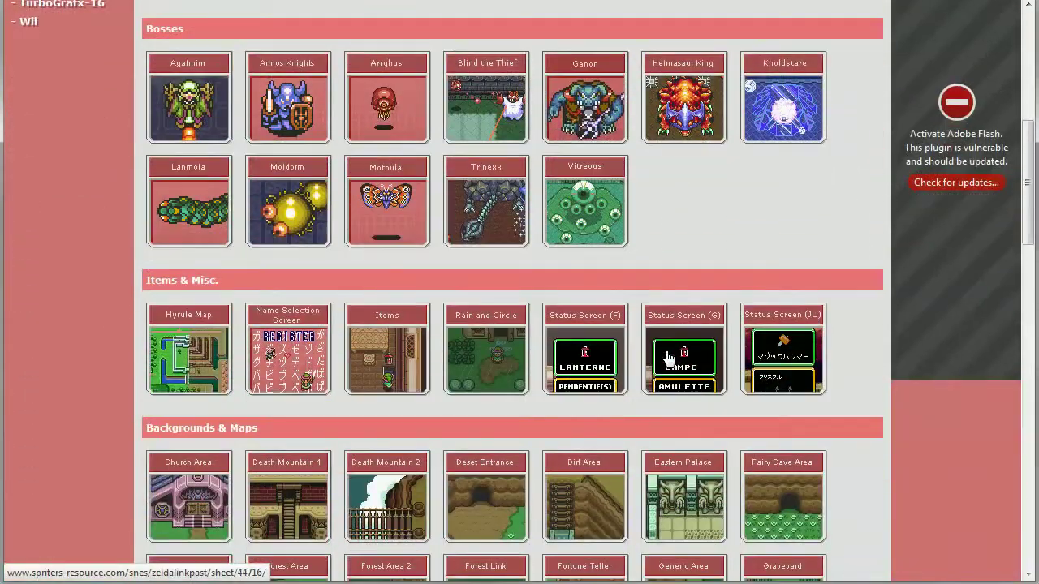
scroll(476, 375, down, 1)
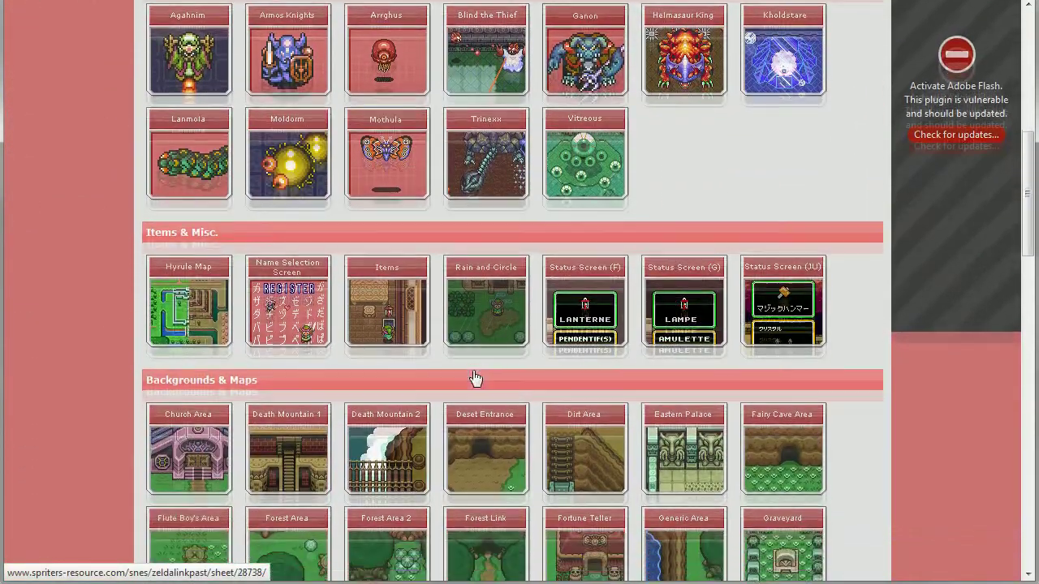
scroll(473, 379, down, 7)
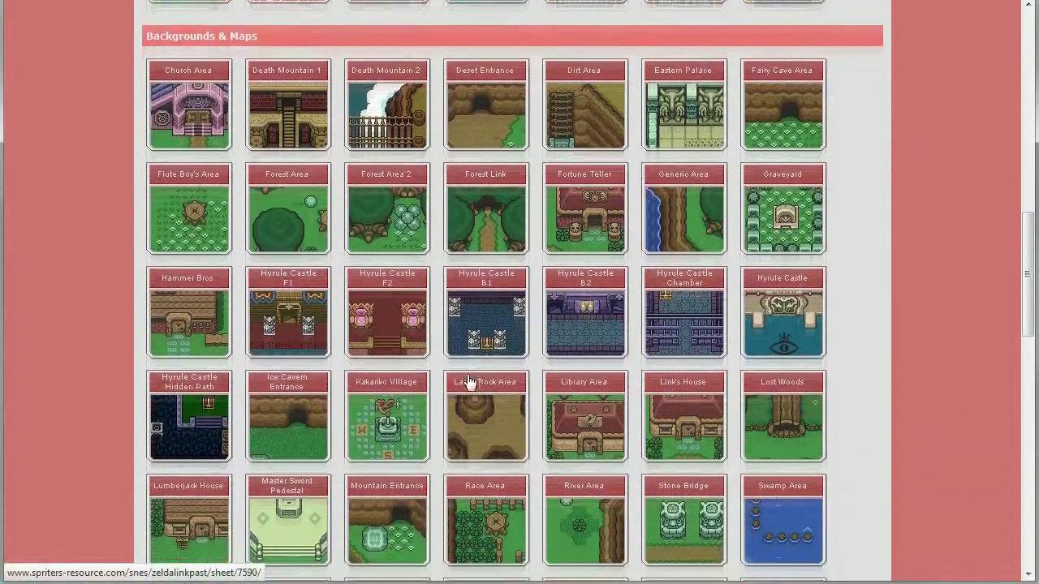
scroll(440, 362, down, 4)
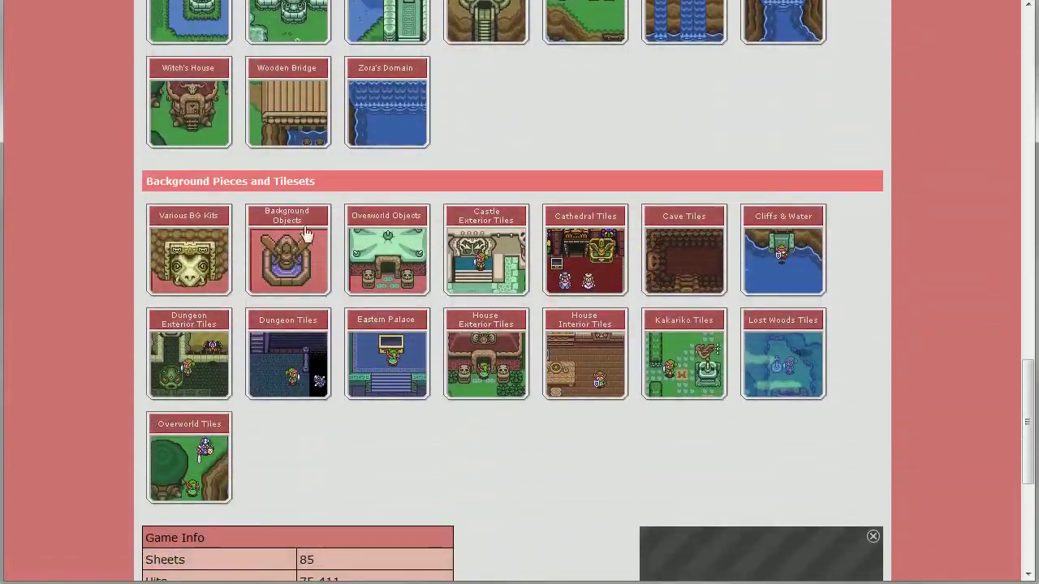
drag(286, 184, 289, 188)
click(325, 192)
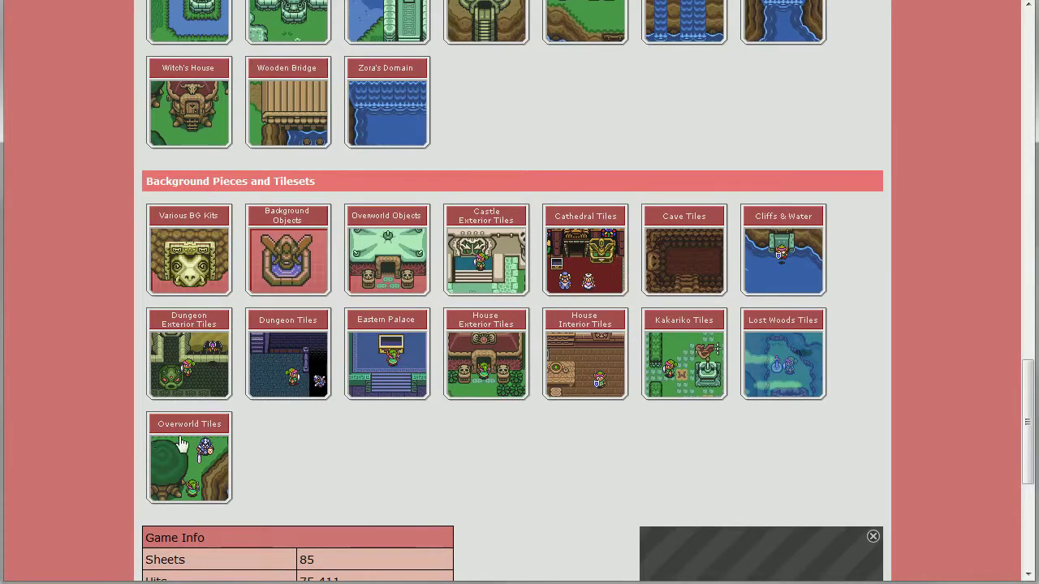
click(186, 240)
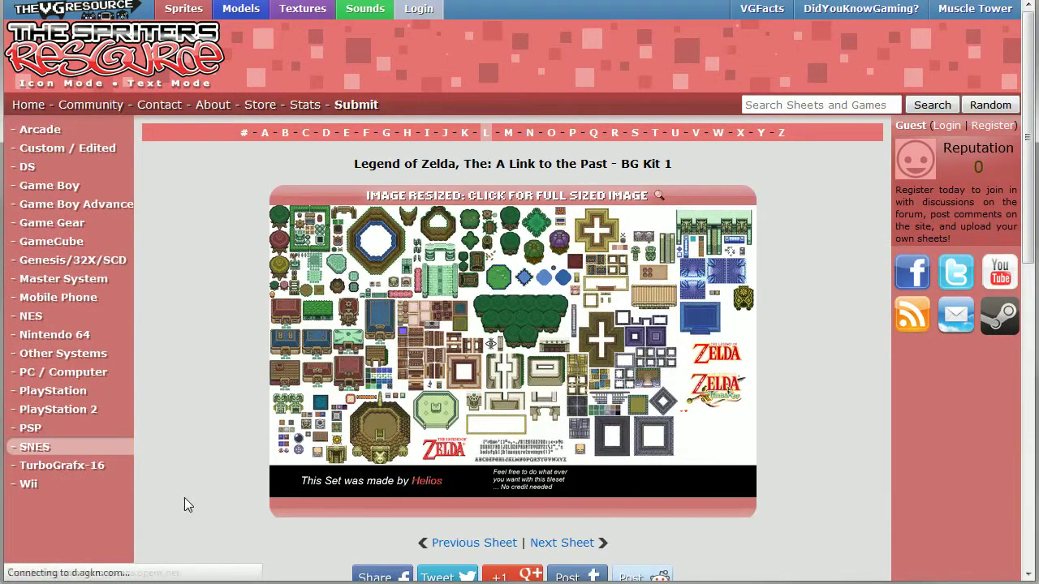
Show the BG Kit 1 sheet at full size and download it
scroll(188, 494, down, 2)
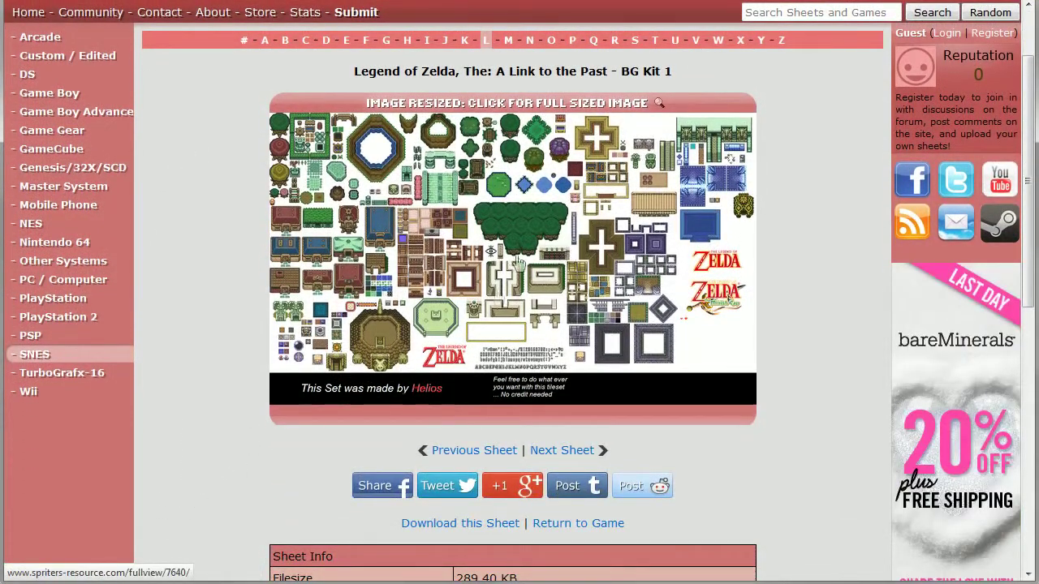
click(461, 371)
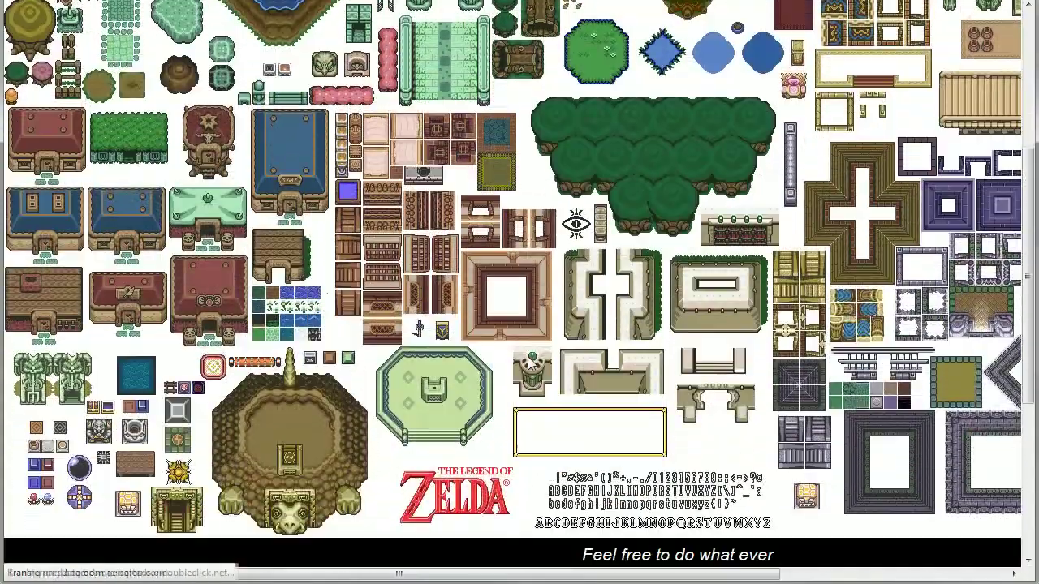
right_click(573, 123)
key(Escape)
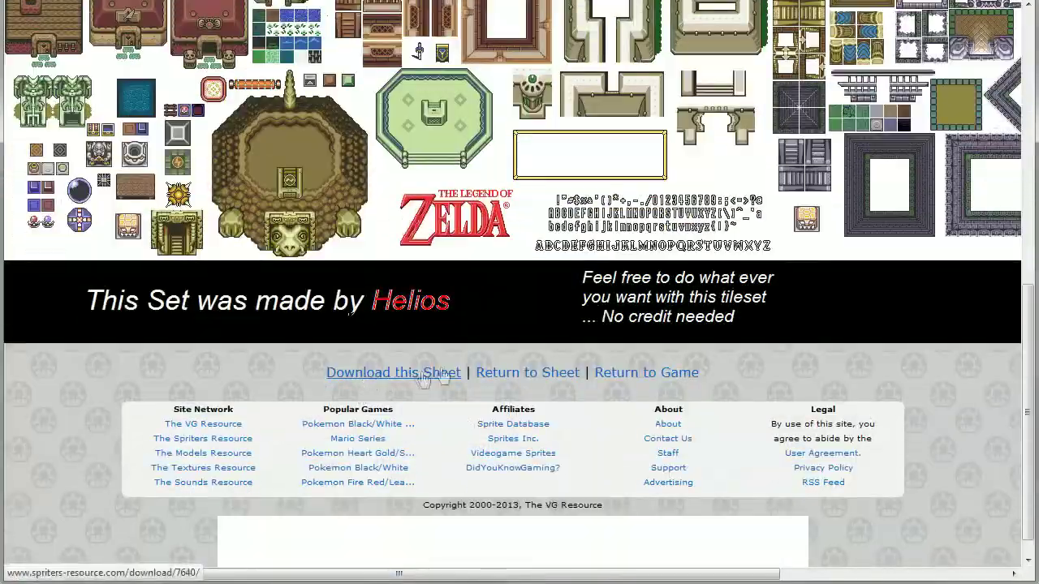
click(424, 375)
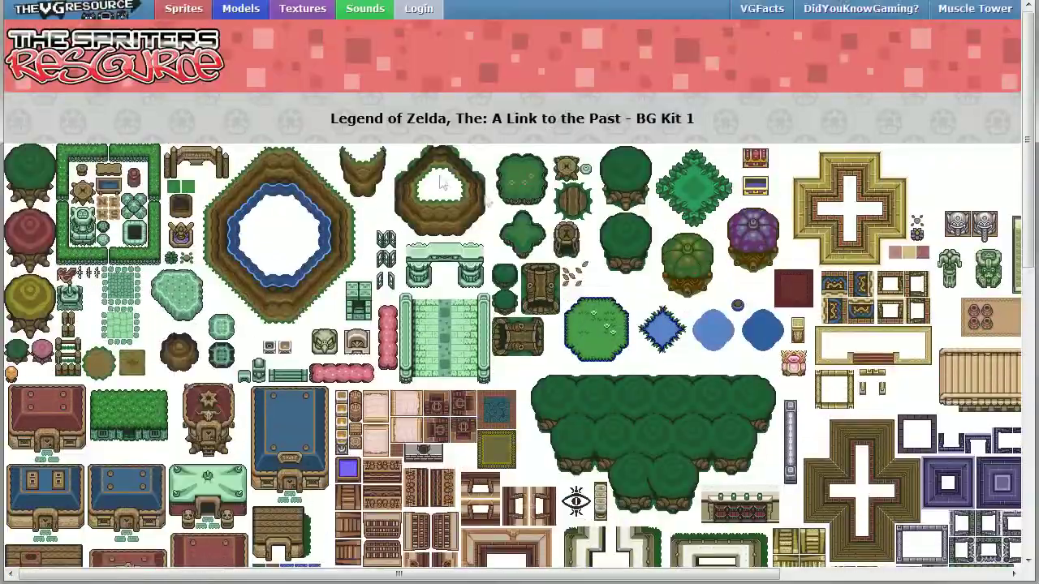
scroll(441, 276, down, 3)
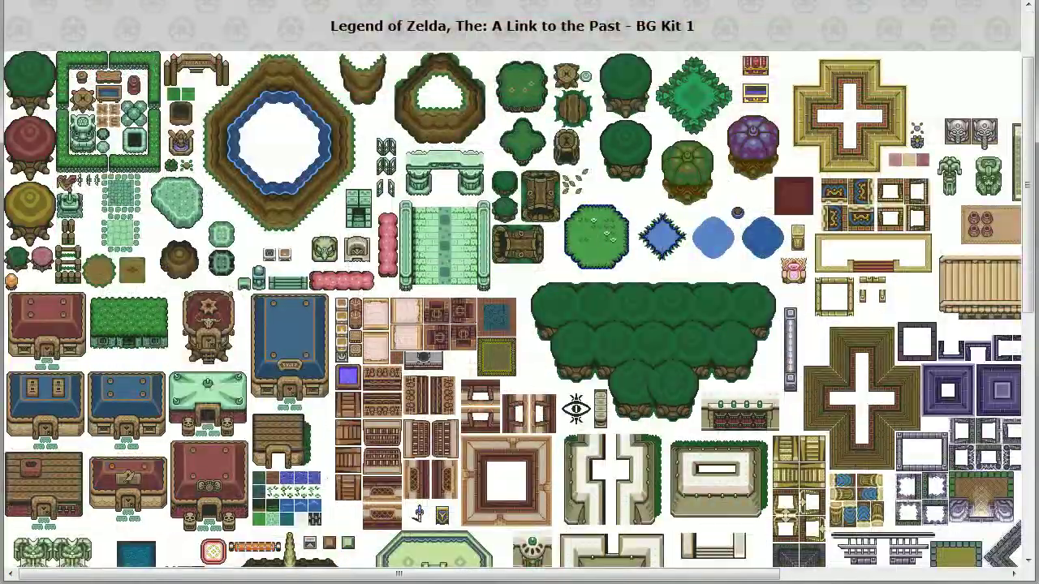
scroll(440, 315, up, 2)
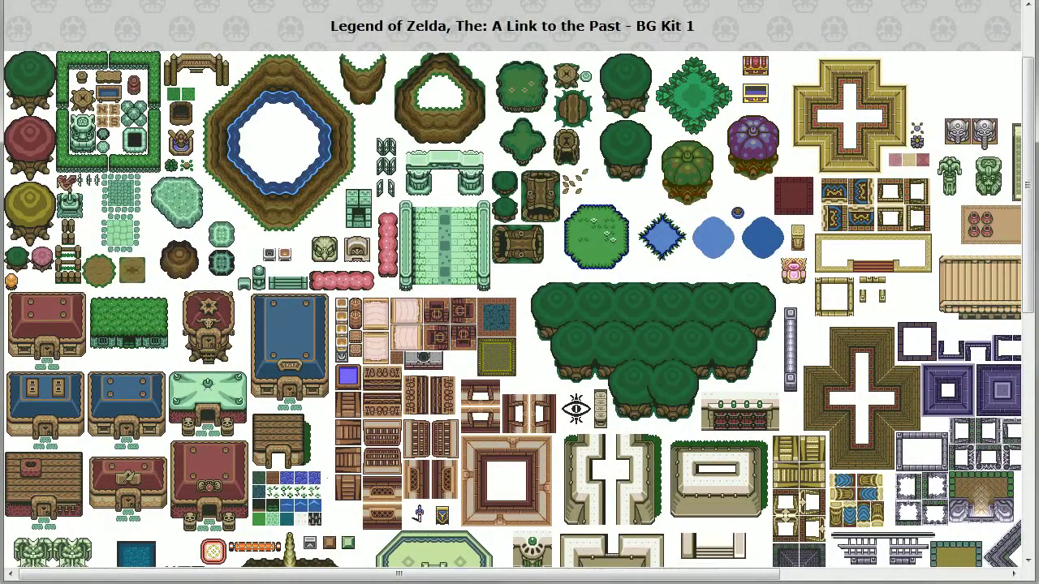
Switch back to GameMaker, create a new background resource and maximize its properties window
key(alt+Tab)
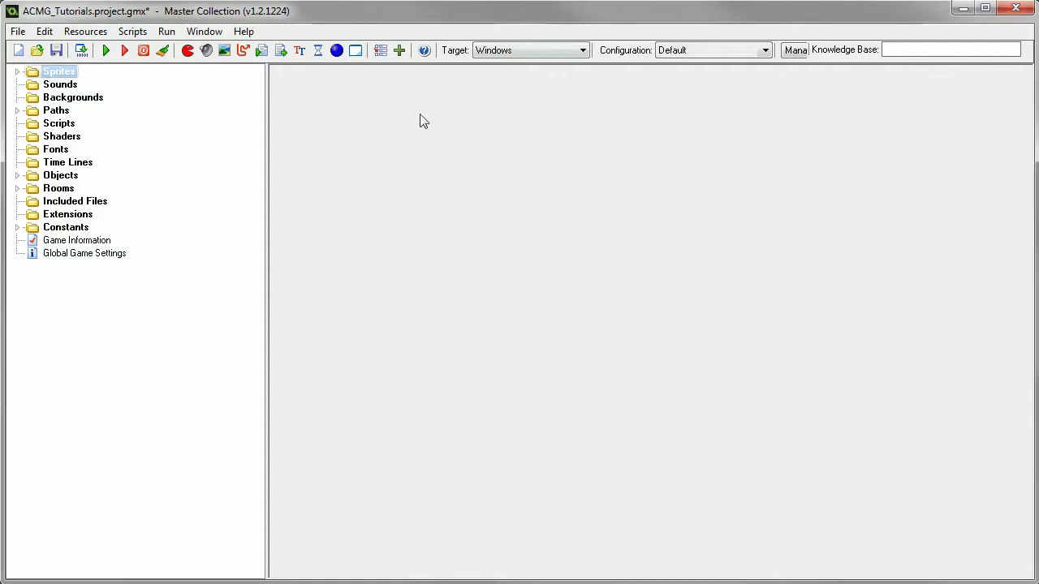
click(54, 102)
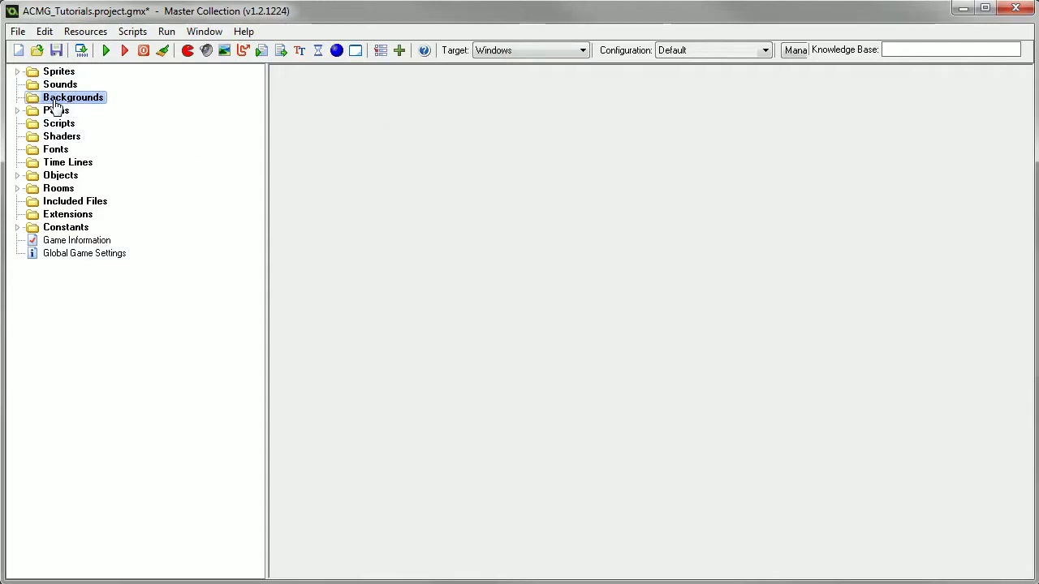
right_click(55, 101)
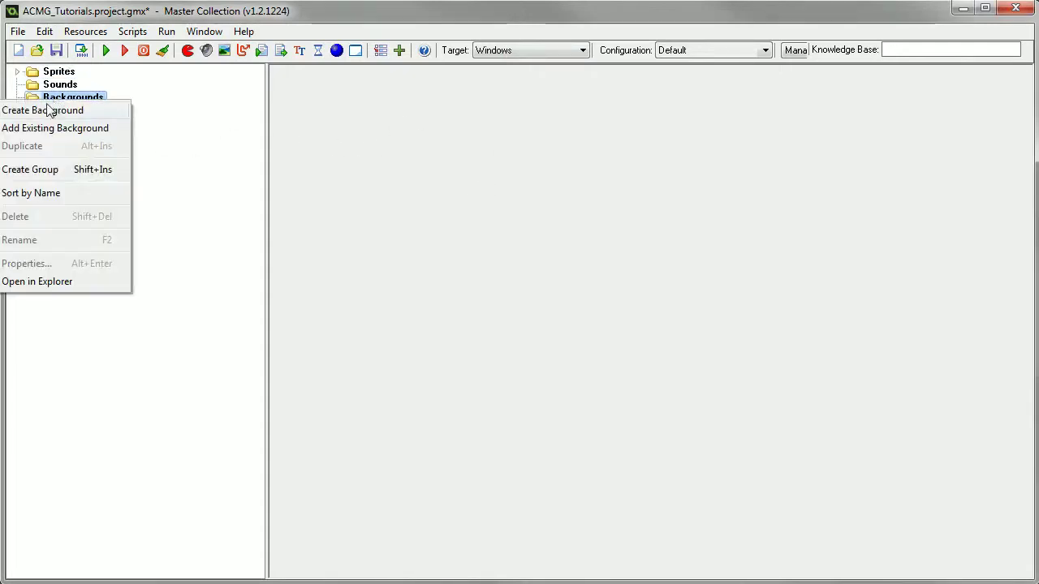
click(46, 109)
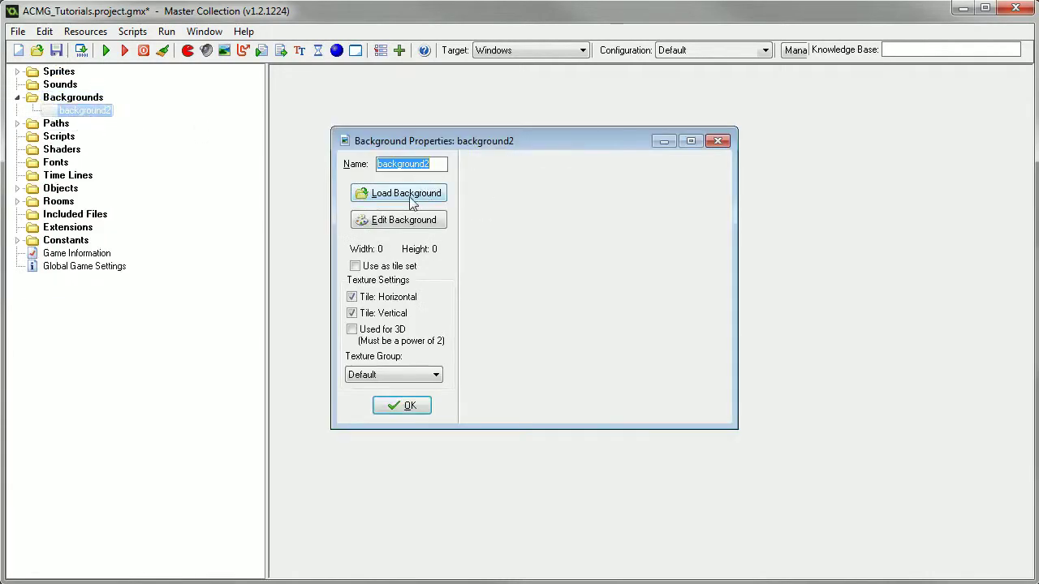
click(691, 141)
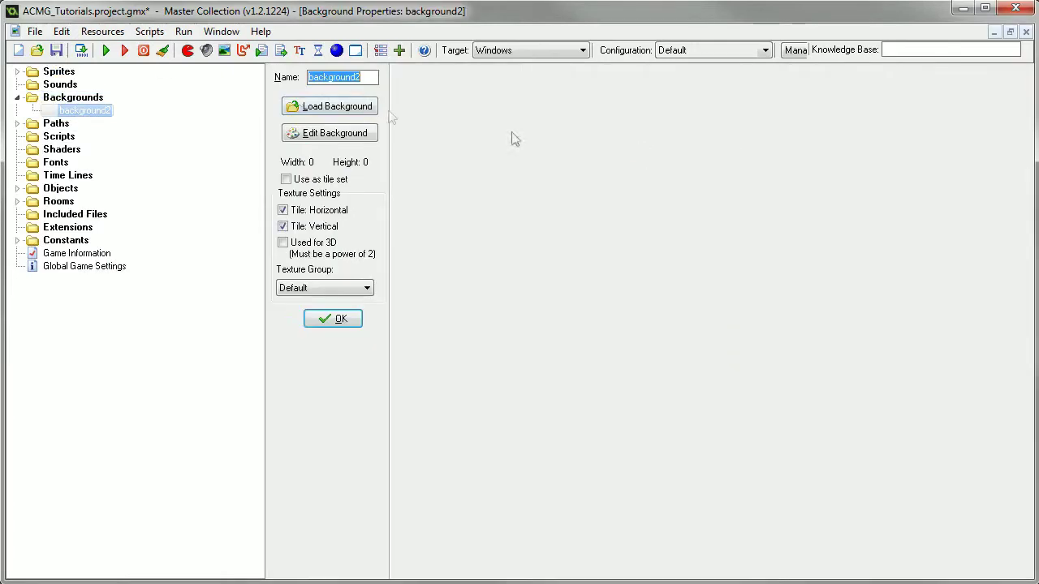
Load "SNES - Legend of Zelda The A Link to the Past - BG Kit 1.png" from the Desktop as the background image
click(328, 105)
click(552, 319)
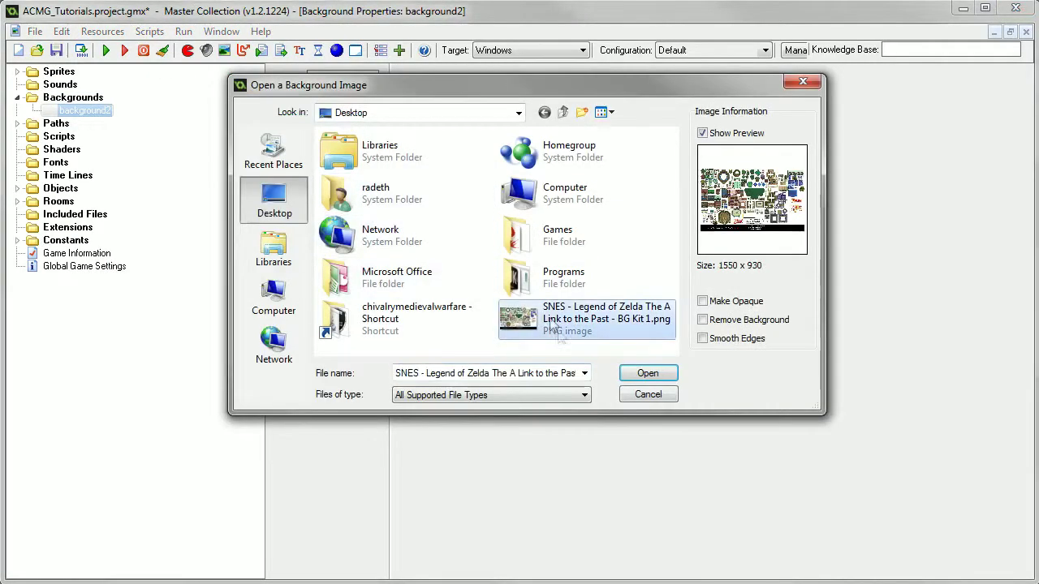
click(648, 373)
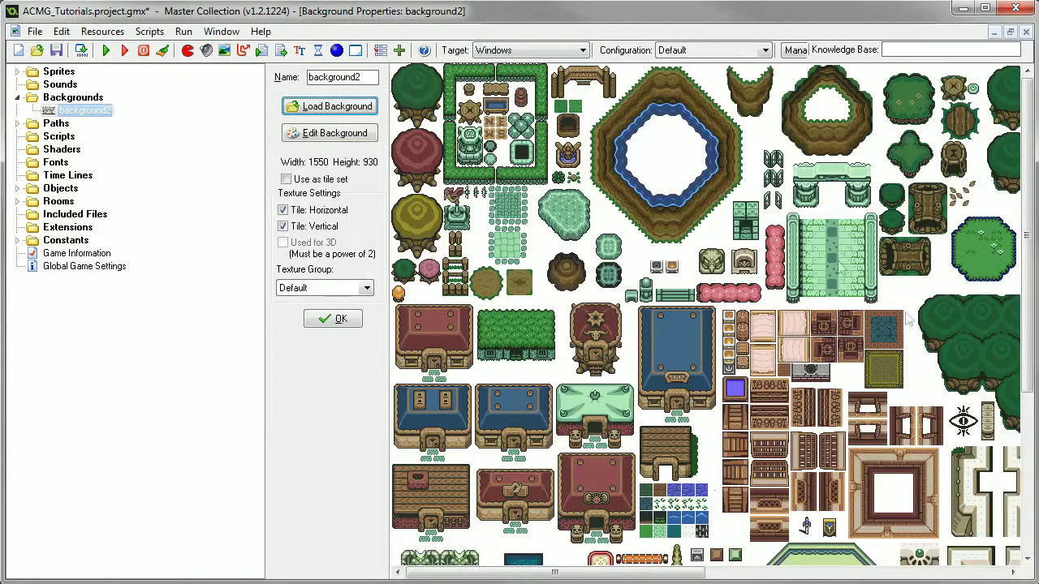
Name the background tsZelda and enable its use as a tile set
drag(365, 78, 289, 75)
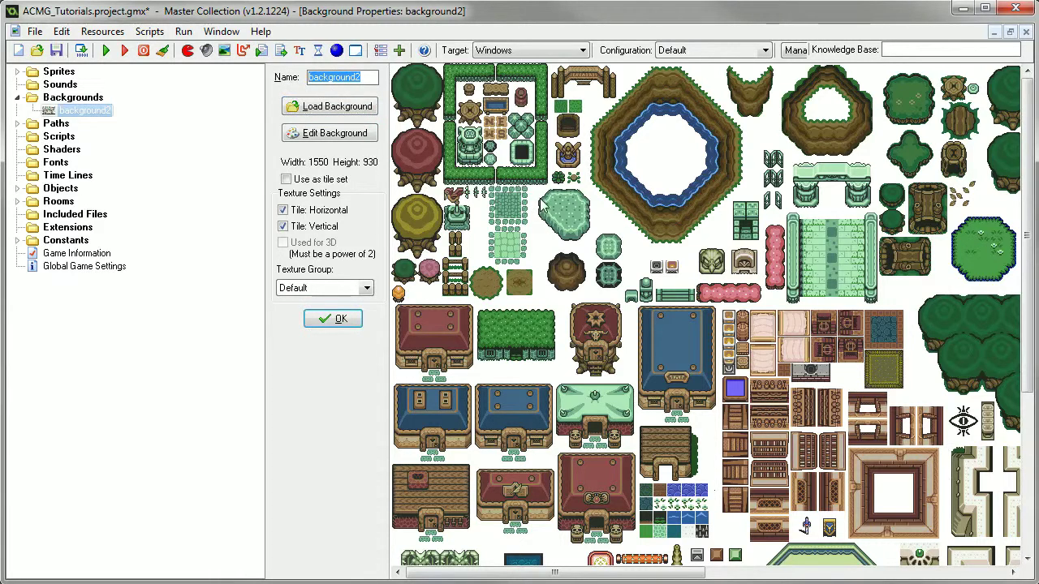
text(ts)
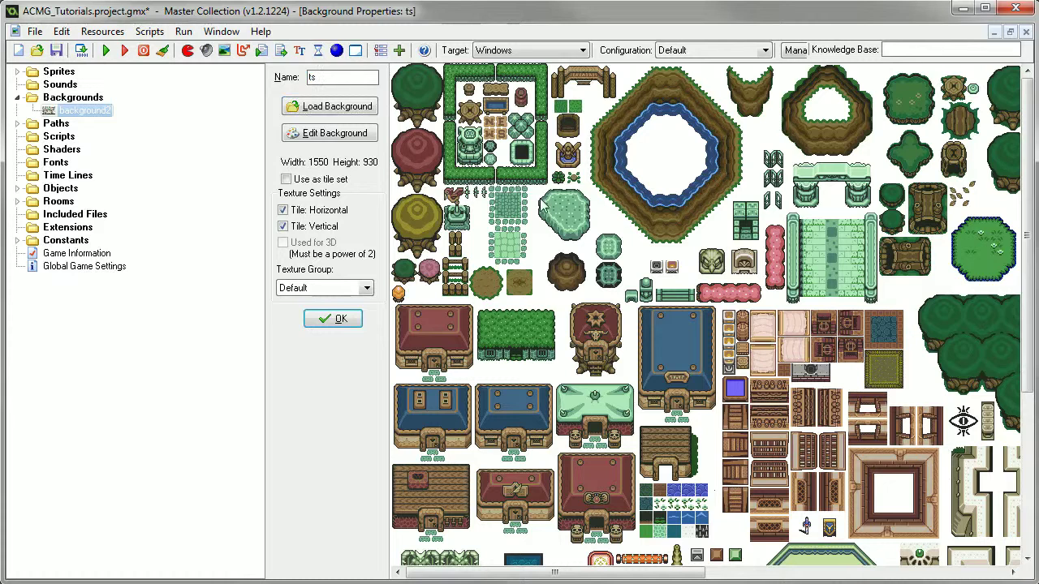
text(Zelda)
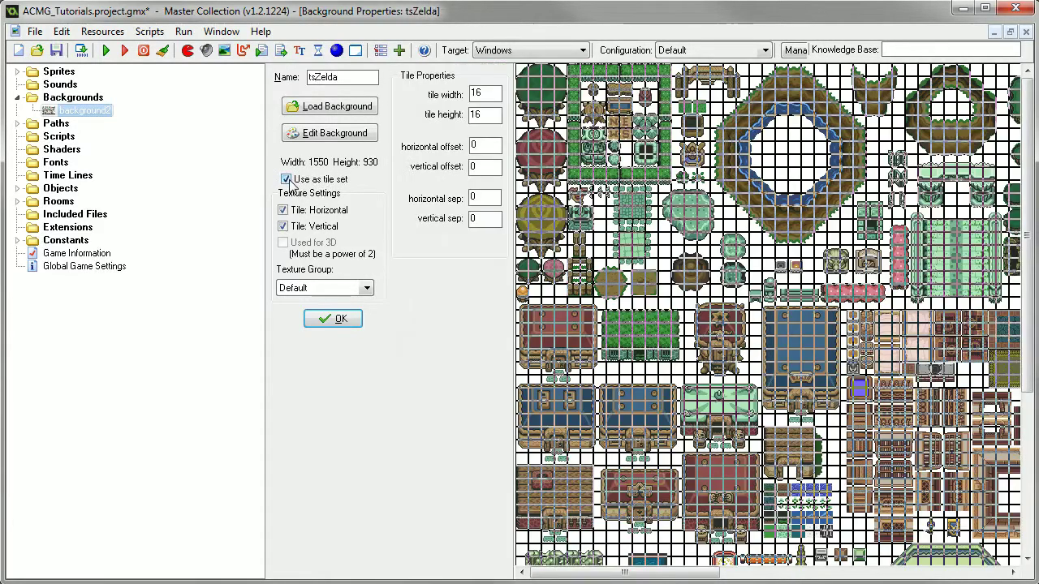
click(294, 181)
Set the tile set's tile width and tile height to 32
double_click(476, 93)
text(32)
key(Tab)
text(32)
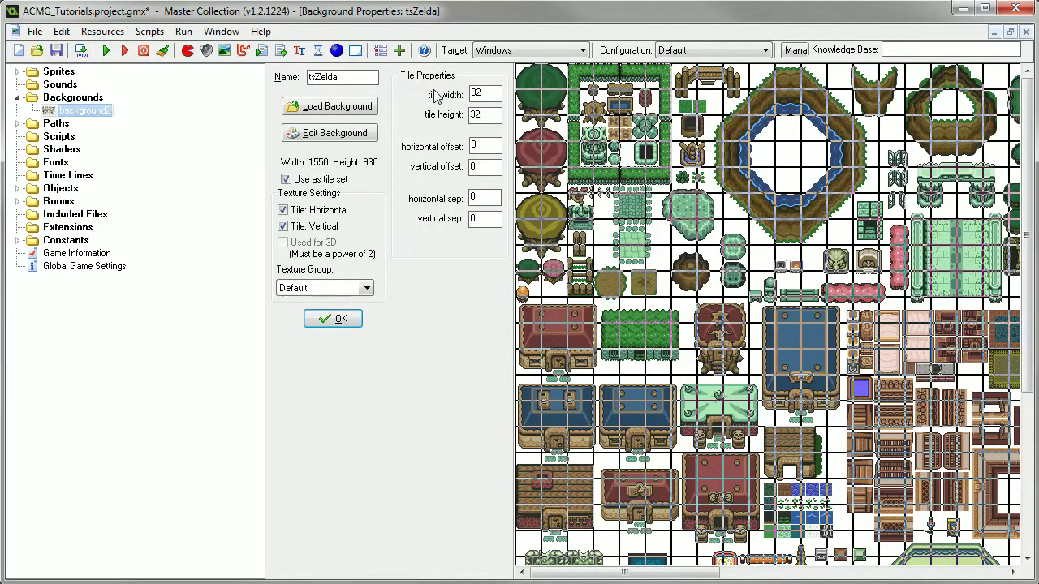
Try a tile width and tile height of 30 for the tile set
key(shift+Tab)
text(30)
key(Tab)
text(30)
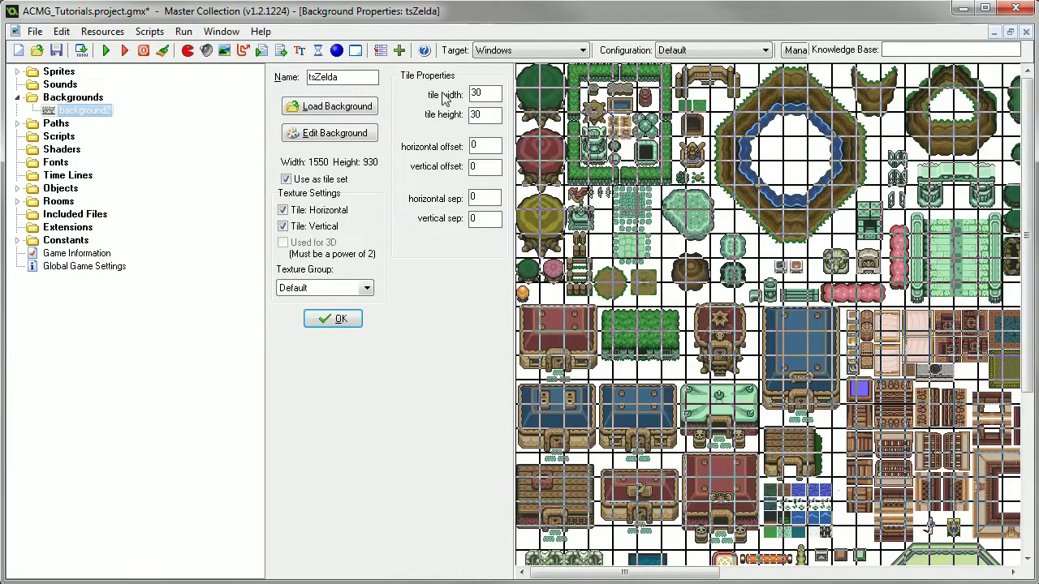
Change the tile width and tile height to 36
key(shift+Tab)
text(36)
key(Tab)
text(36)
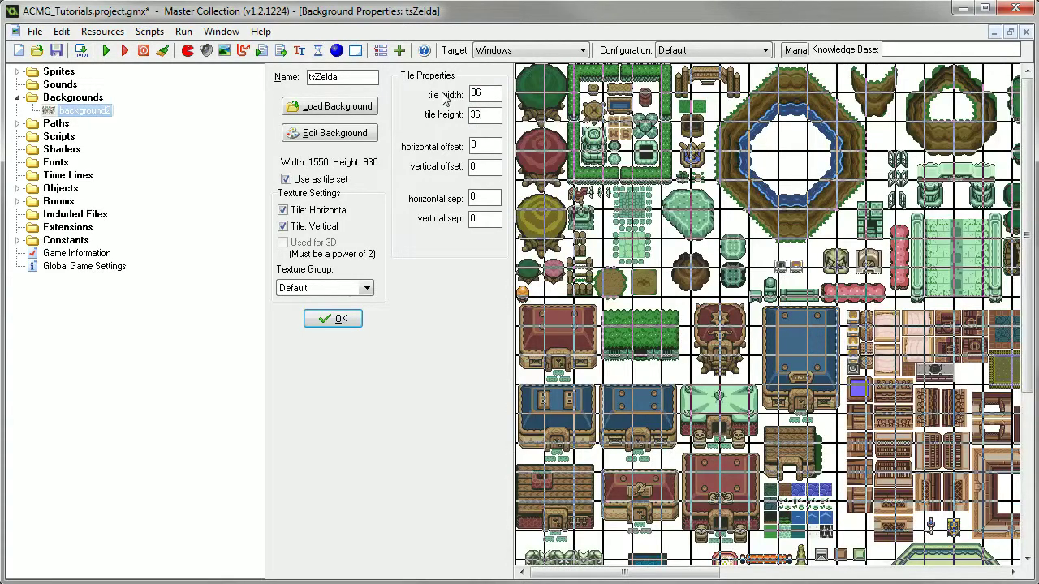
Try a tile width and tile height of 18 for the tile set
key(shift+Tab)
text(18)
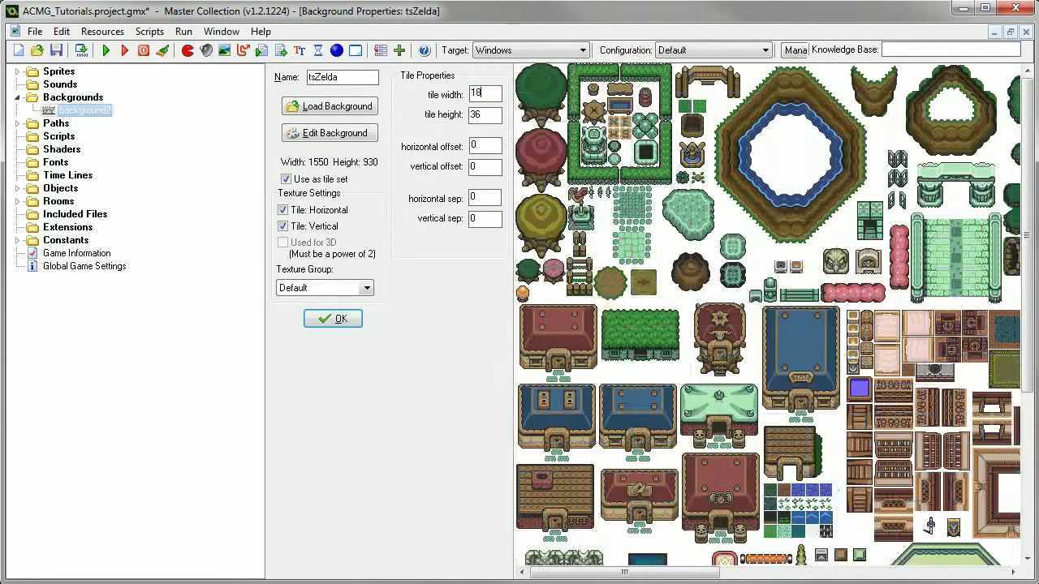
key(Tab)
text(18)
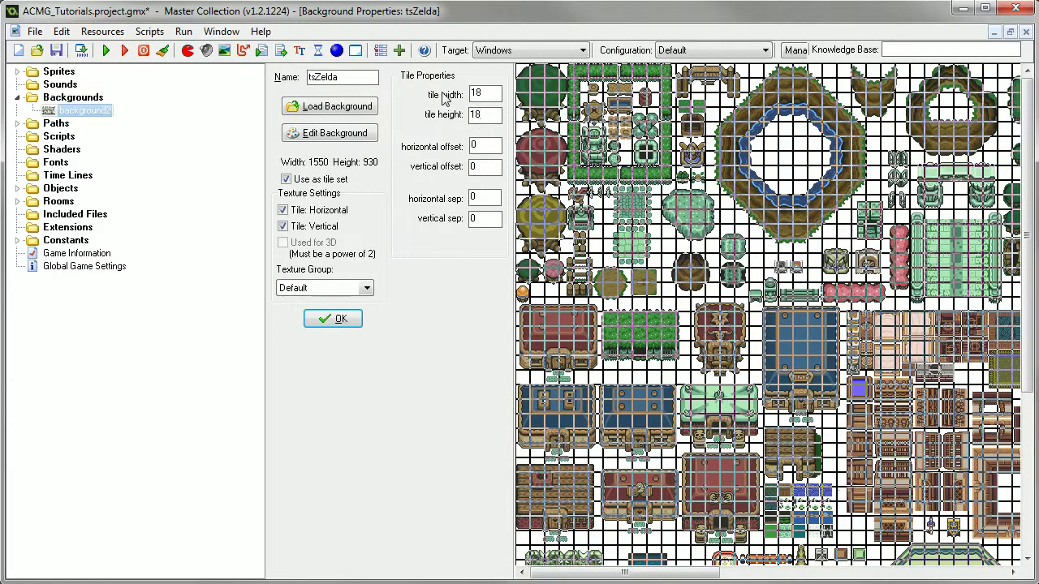
Set the tile set's tile width and tile height to 16
key(shift+Tab)
text(16)
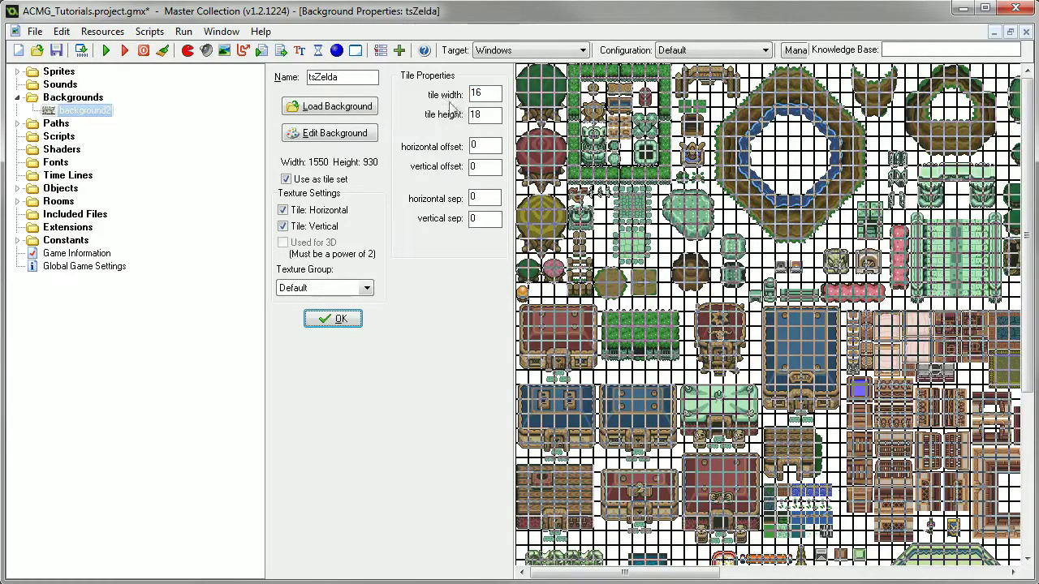
key(Tab)
text(16)
Set the tile set's horizontal offset and vertical offset to 1
key(shift+Tab)
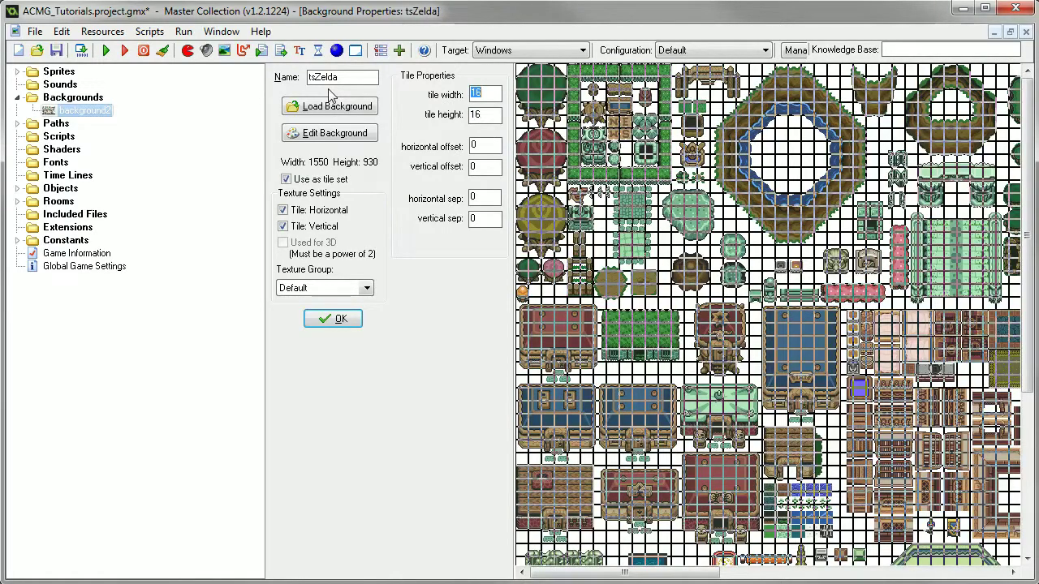
key(Tab)
key(Tab)
text(2)
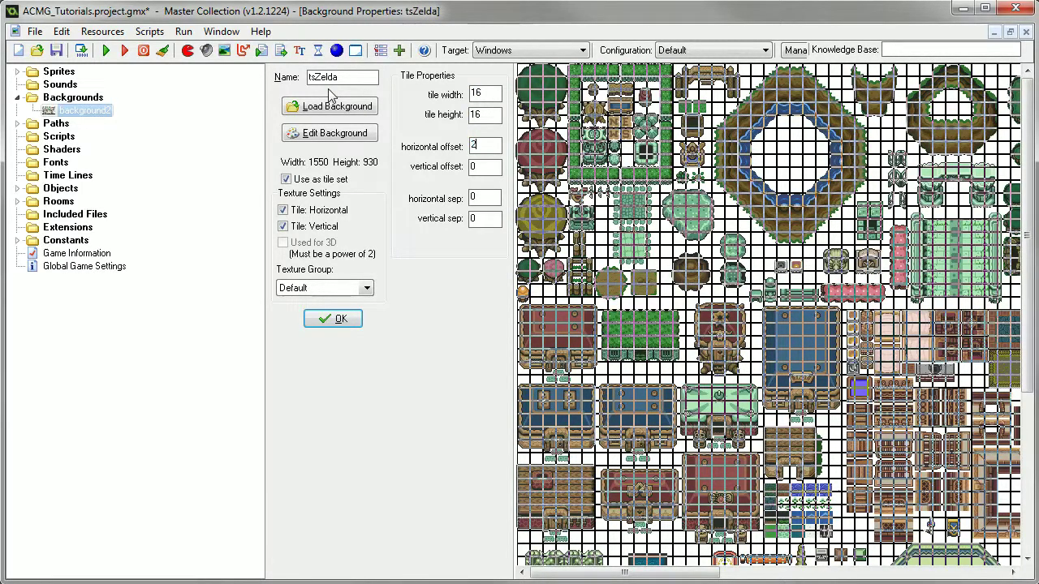
key(BackSpace)
text(10)
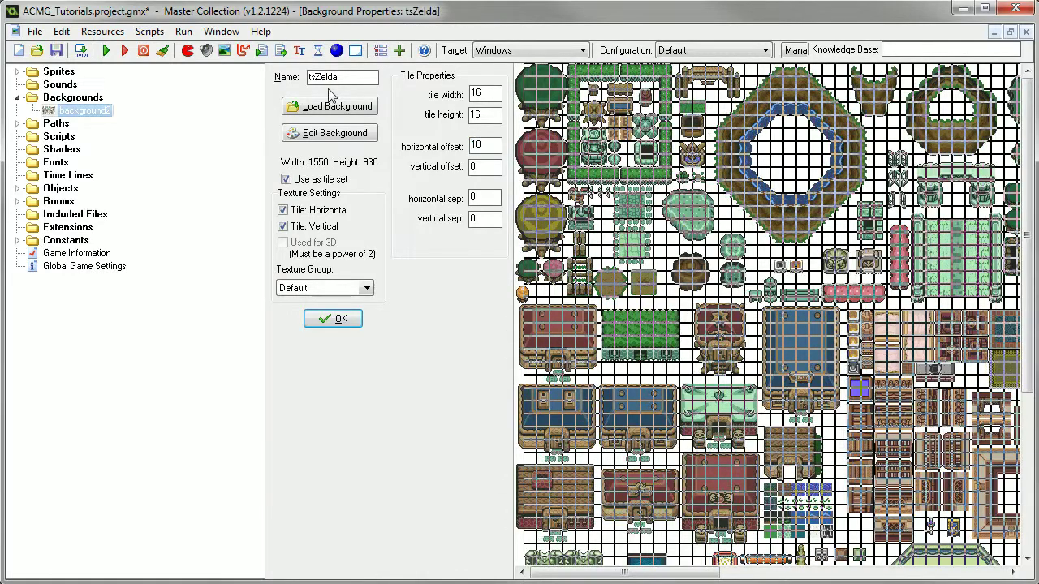
key(BackSpace)
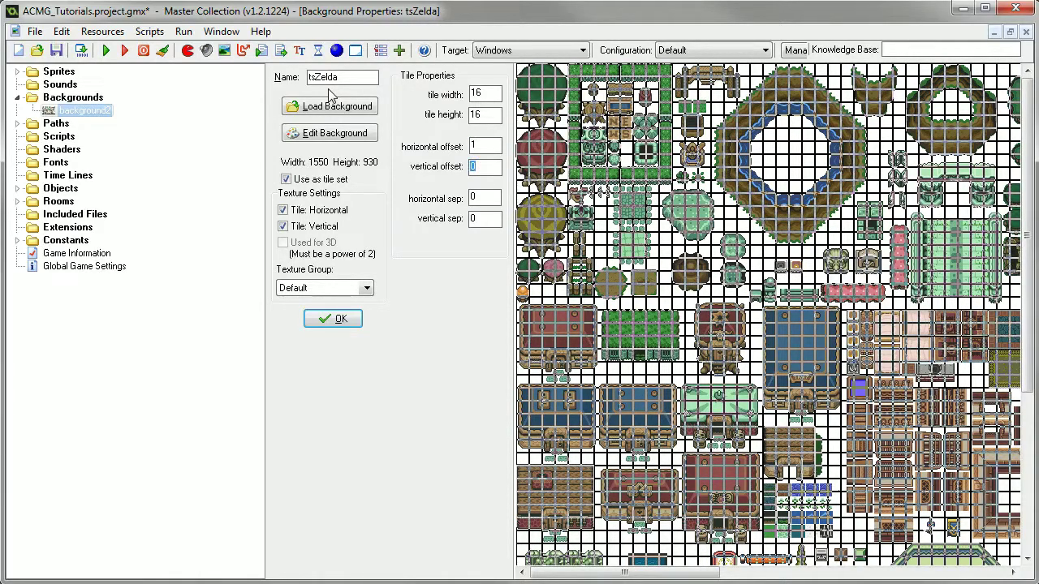
text(1)
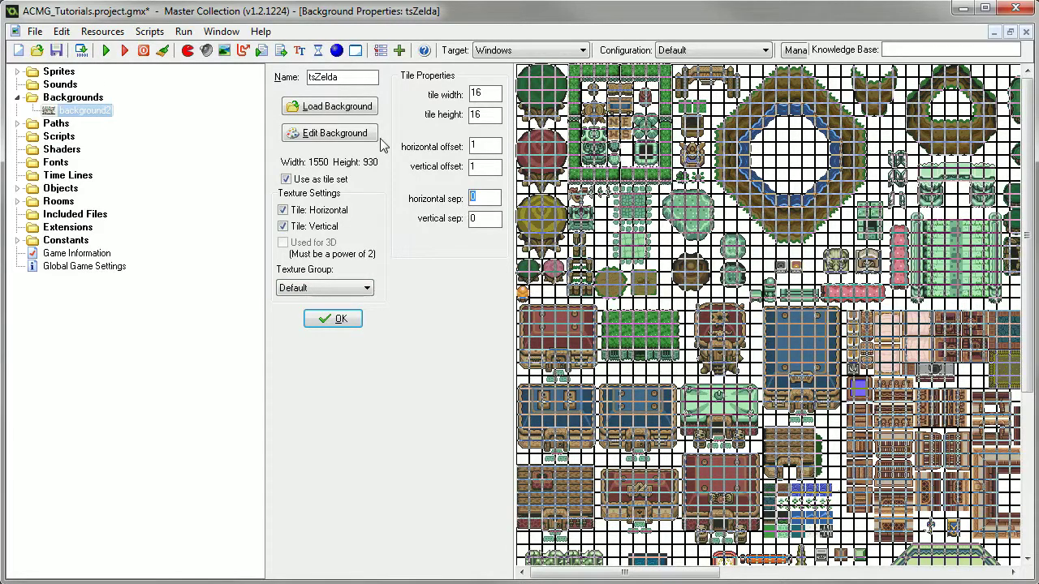
Try horizontal and vertical tile separations of 1 and 2, and reset both to 0
text(1)
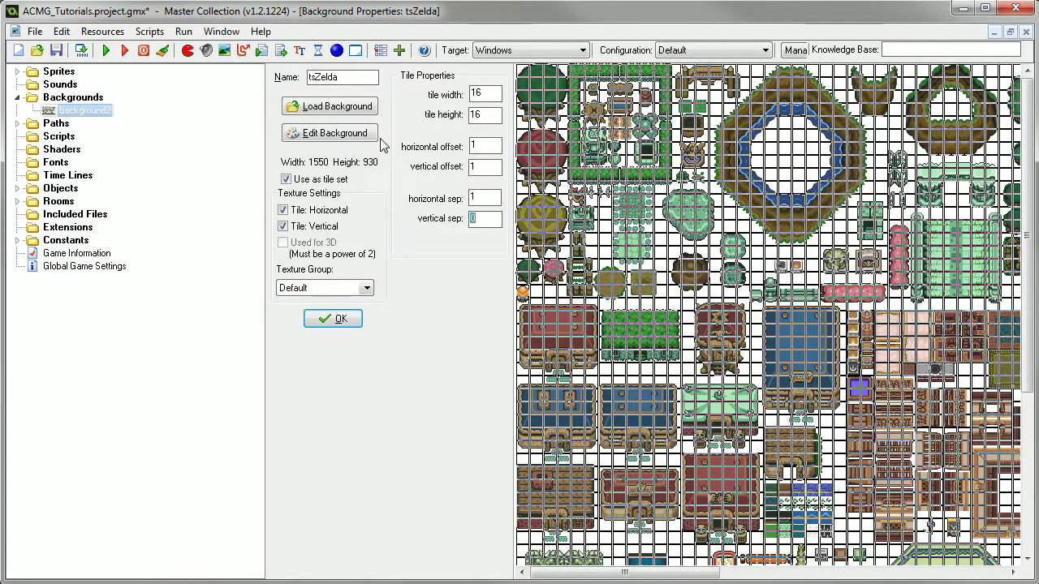
text(1)
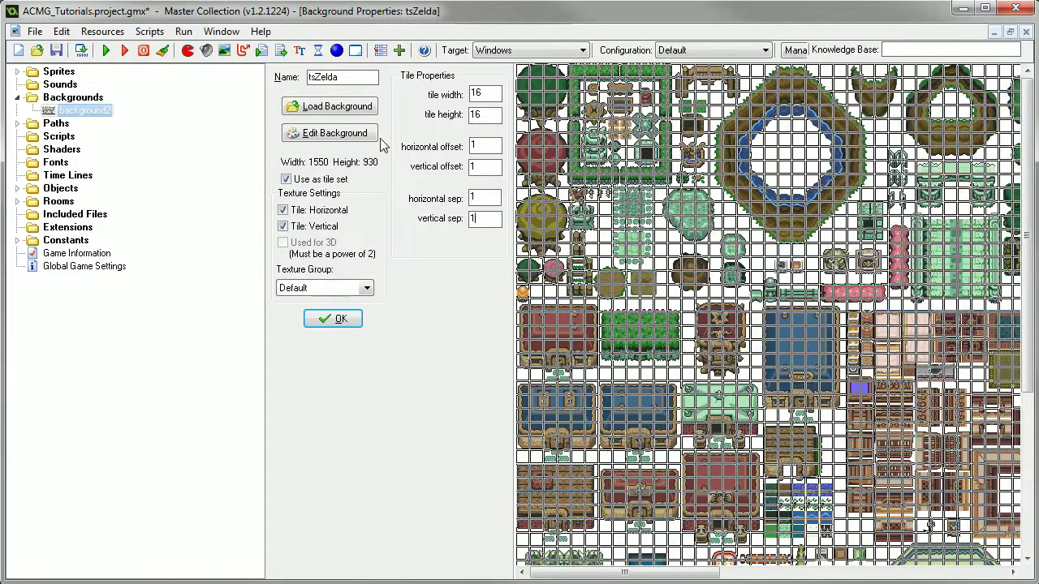
text(2)
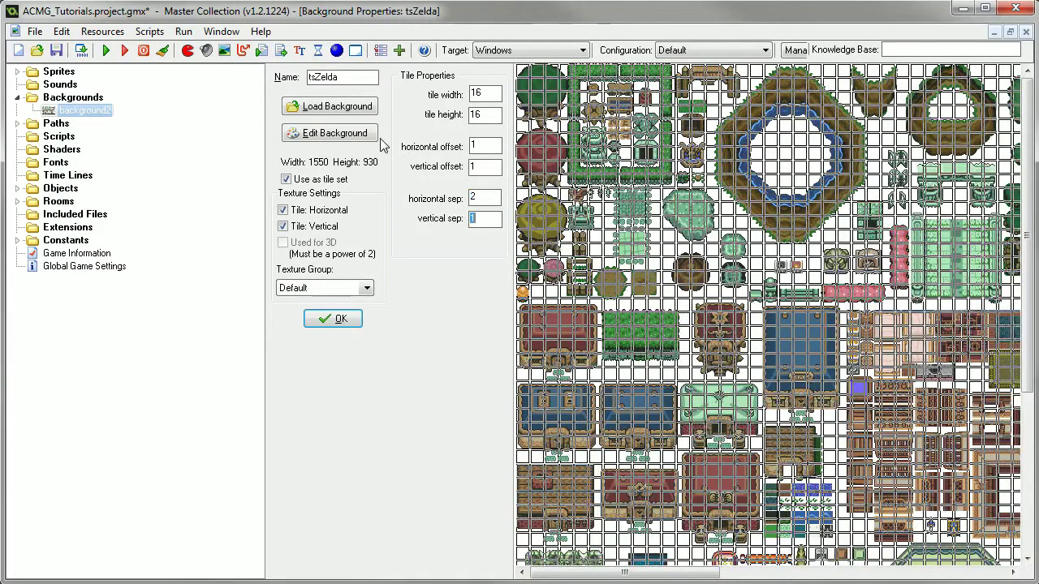
text(2)
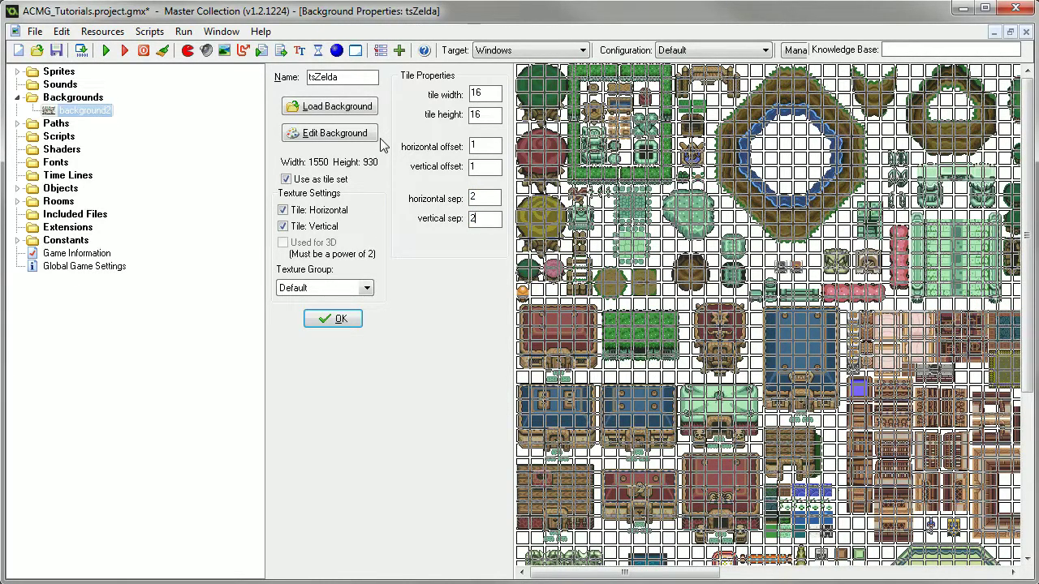
text(0)
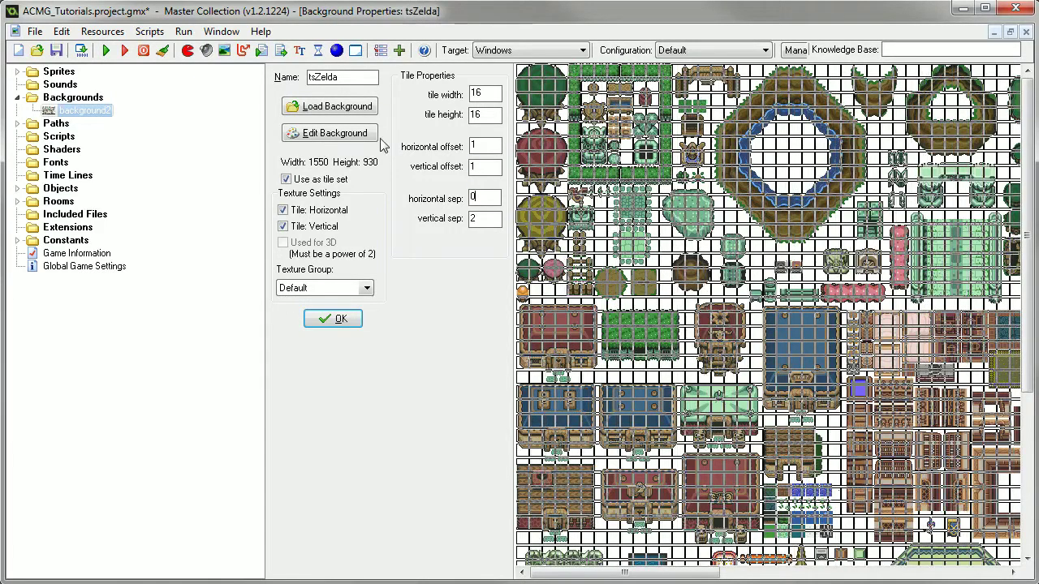
text(0)
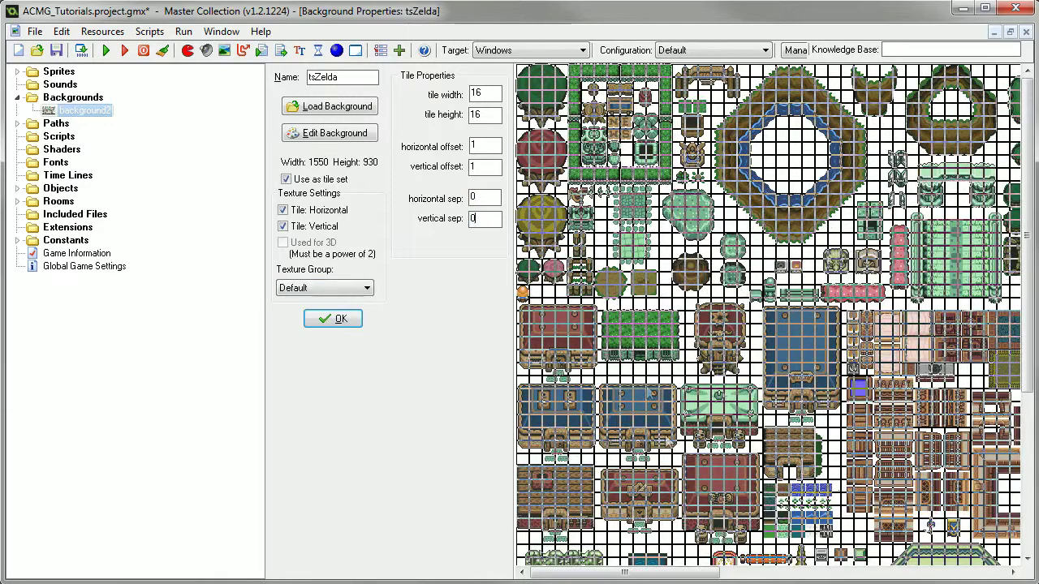
Accept the tsZelda background properties and save the project
click(333, 319)
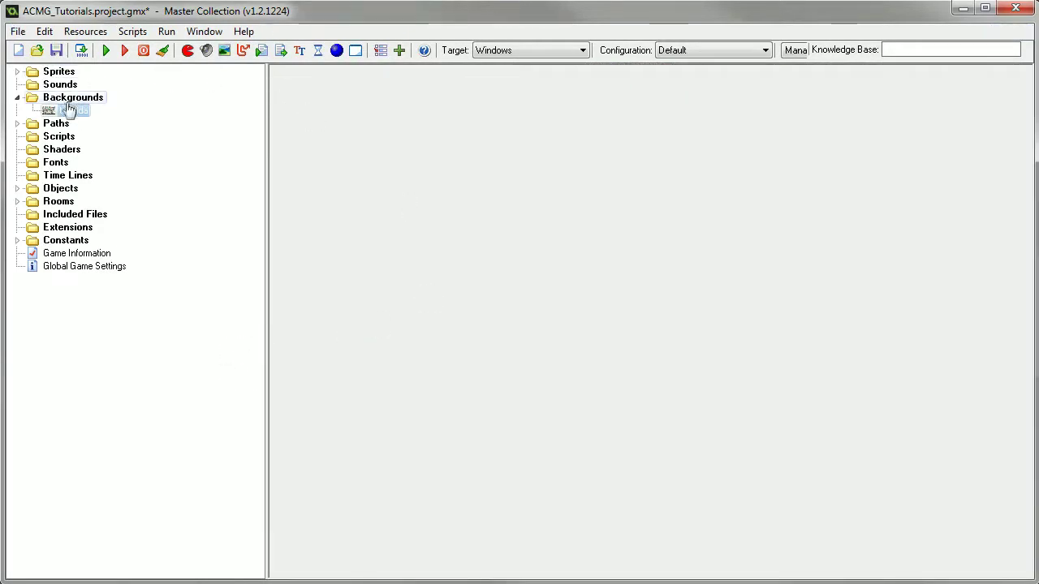
click(56, 51)
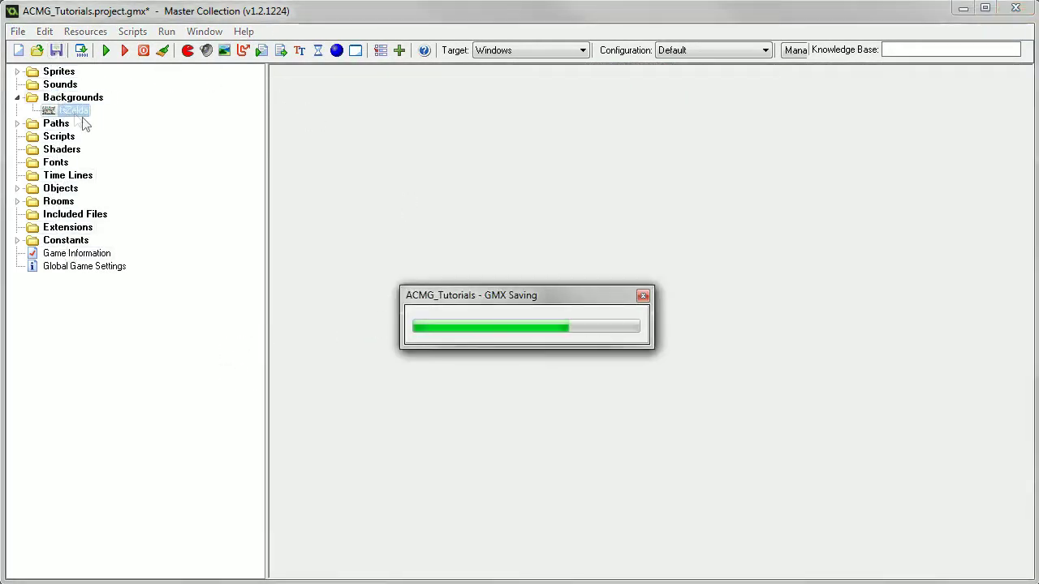
Open the rmGame room from the Rooms resources and maximize its editor window
double_click(26, 200)
double_click(68, 227)
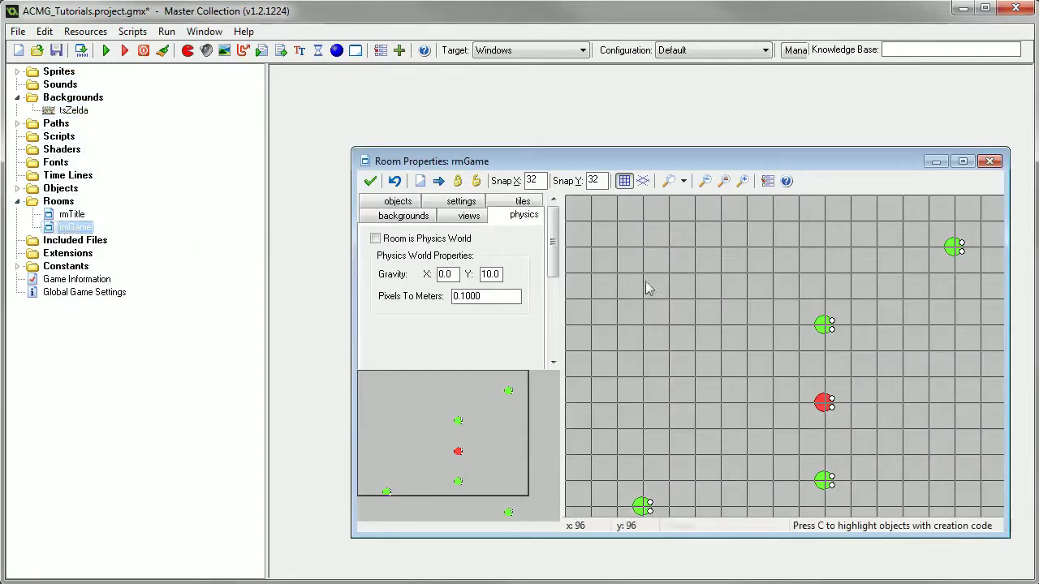
click(962, 161)
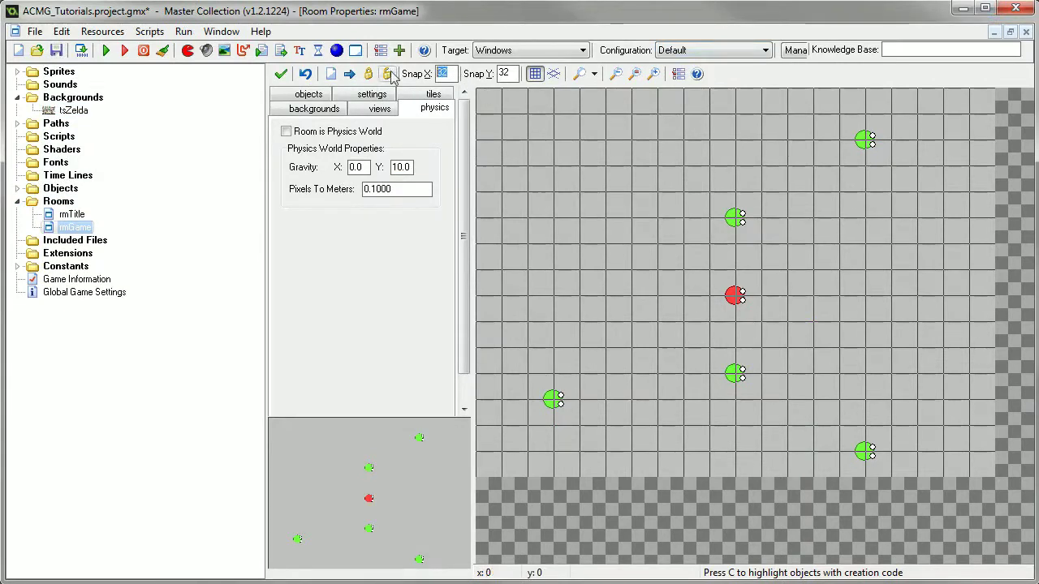
Set the room's Snap X and Snap Y to 16 and hide the grid
text(16)
key(Tab)
text(16)
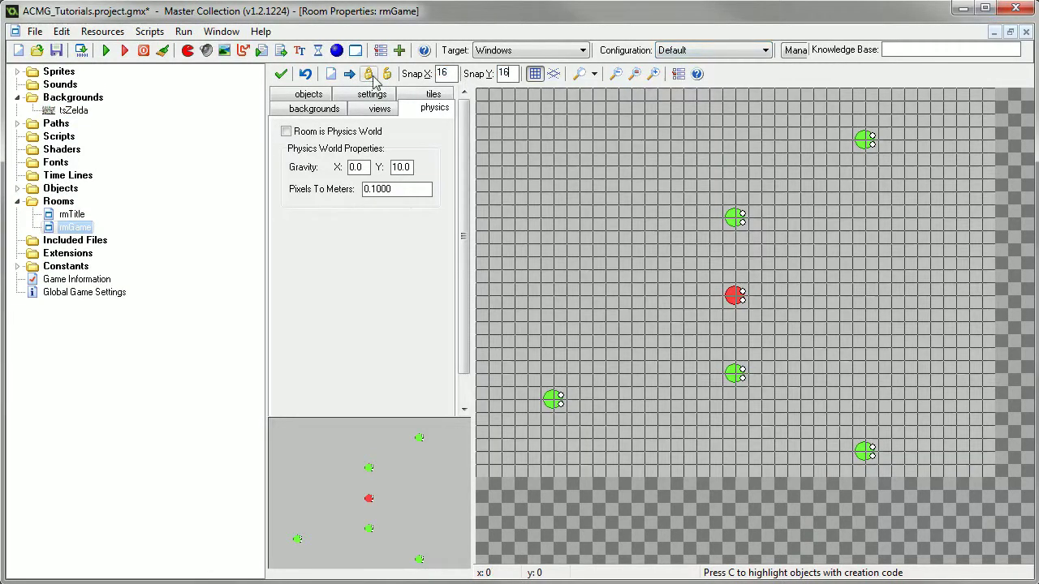
click(535, 75)
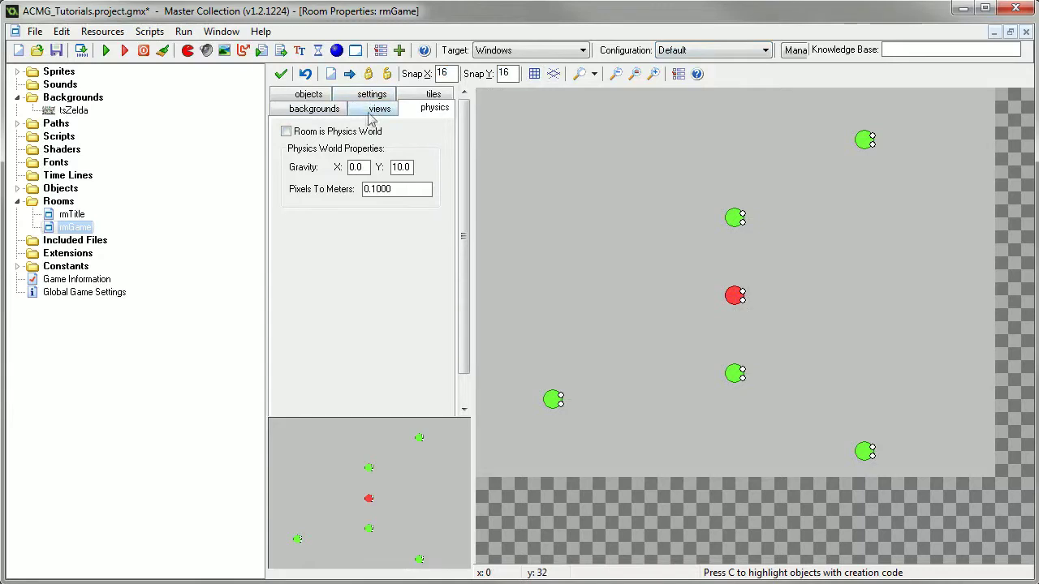
Show the room's tile selection for tsZelda and pick single tiles of the green tree one after another
click(422, 94)
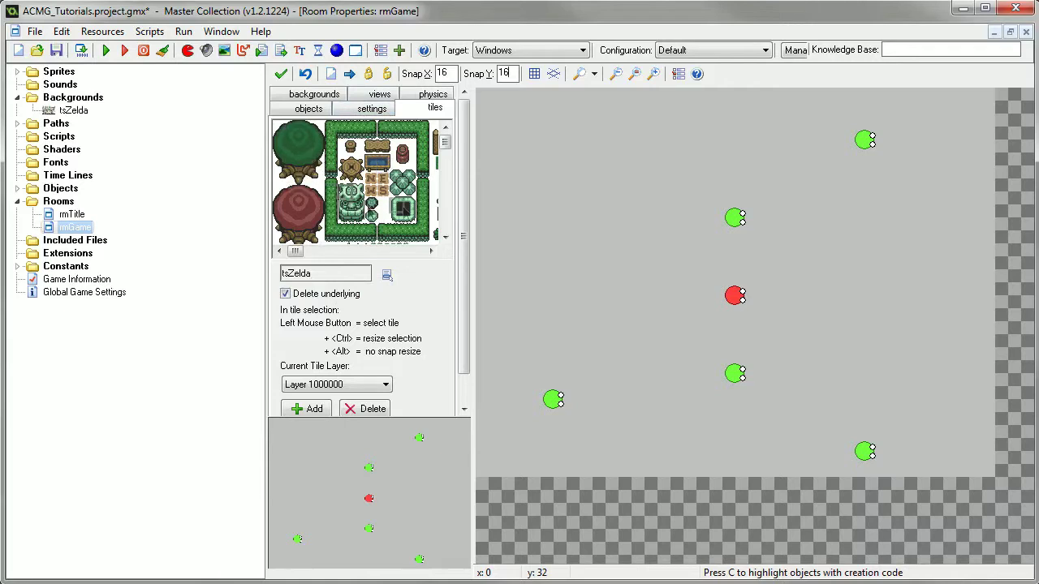
click(280, 141)
click(318, 179)
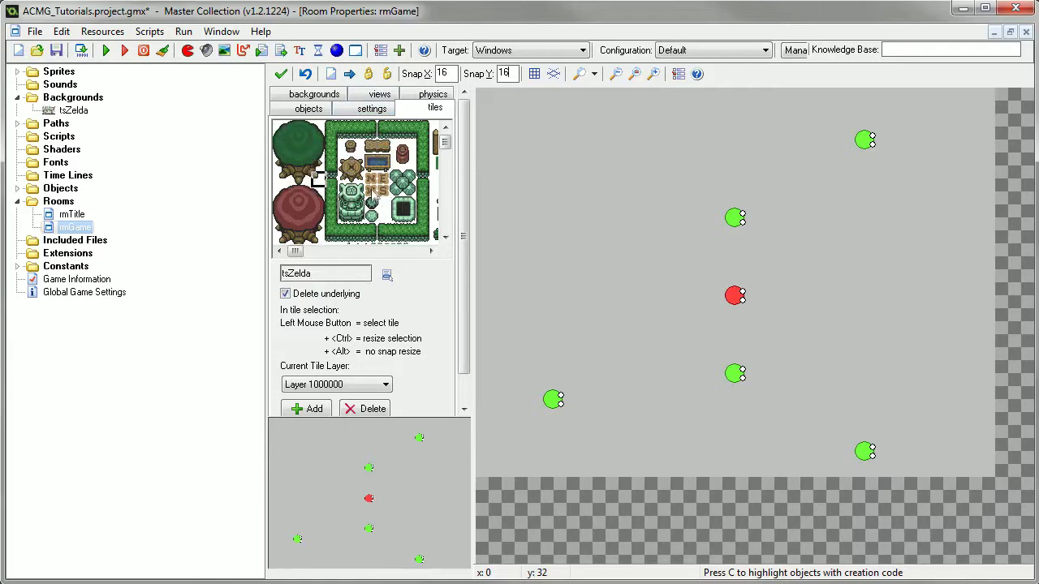
click(279, 131)
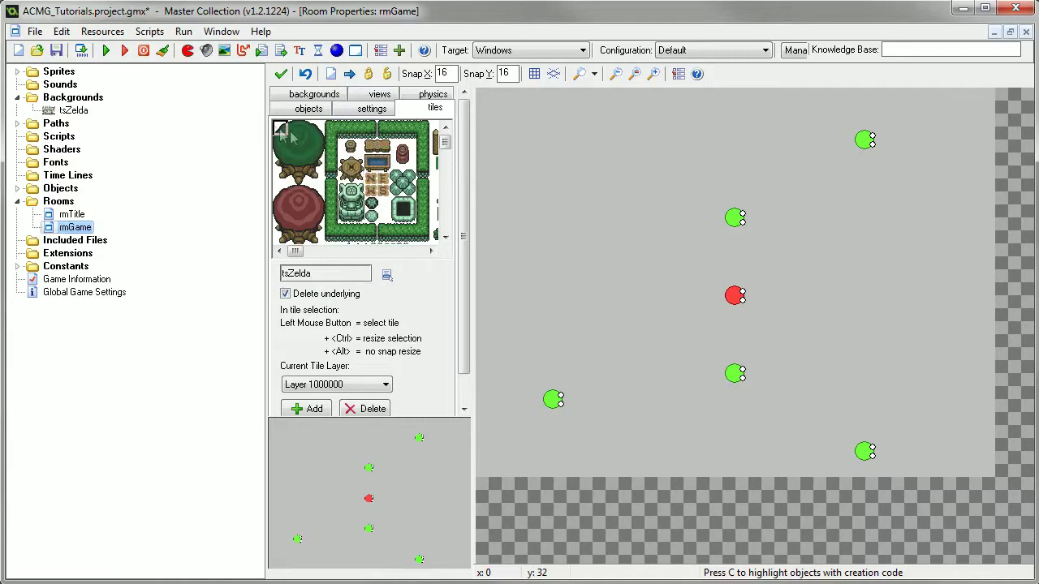
click(293, 132)
click(301, 140)
click(314, 131)
click(280, 154)
click(303, 181)
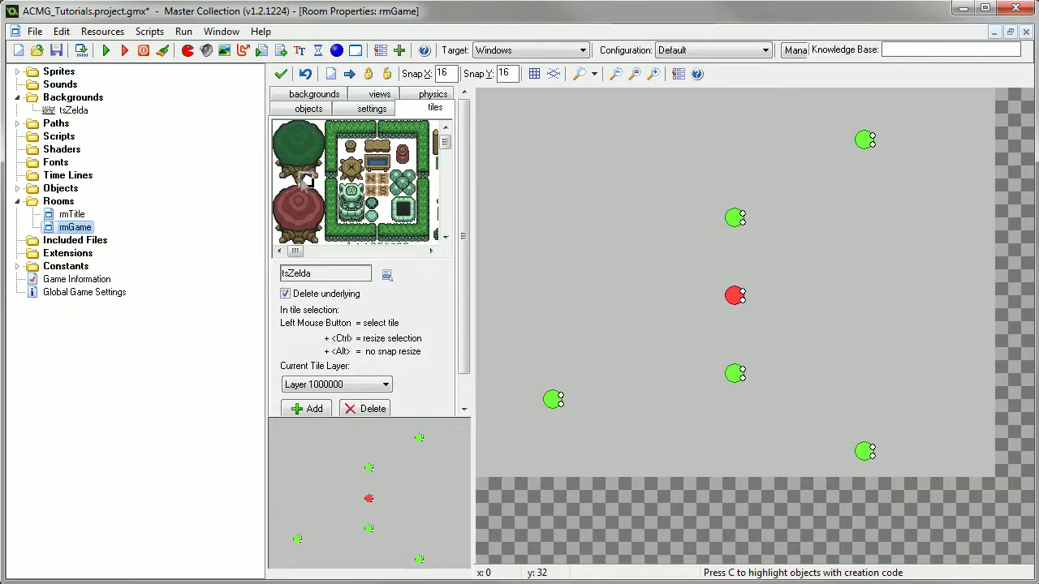
click(318, 183)
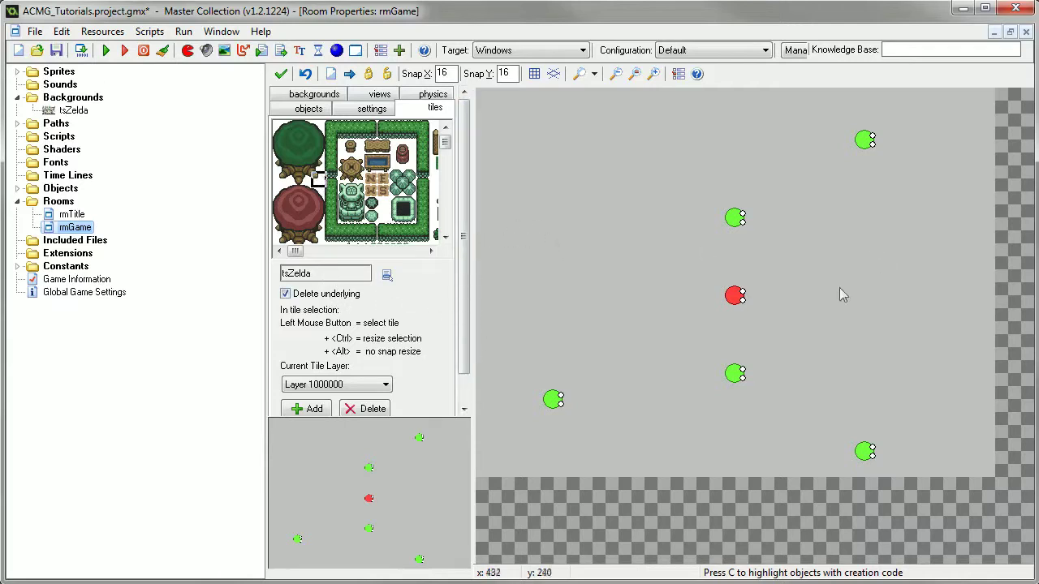
Select the whole green tree, crown and trunk, as one block of tiles in the tsZelda tile set
click(280, 127)
drag(282, 138, 318, 186)
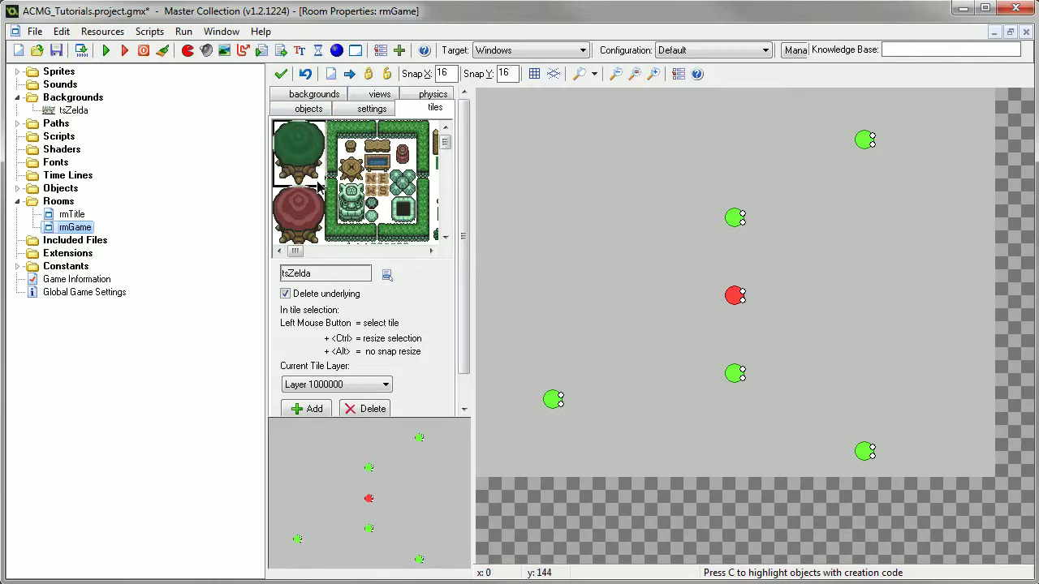
click(280, 142)
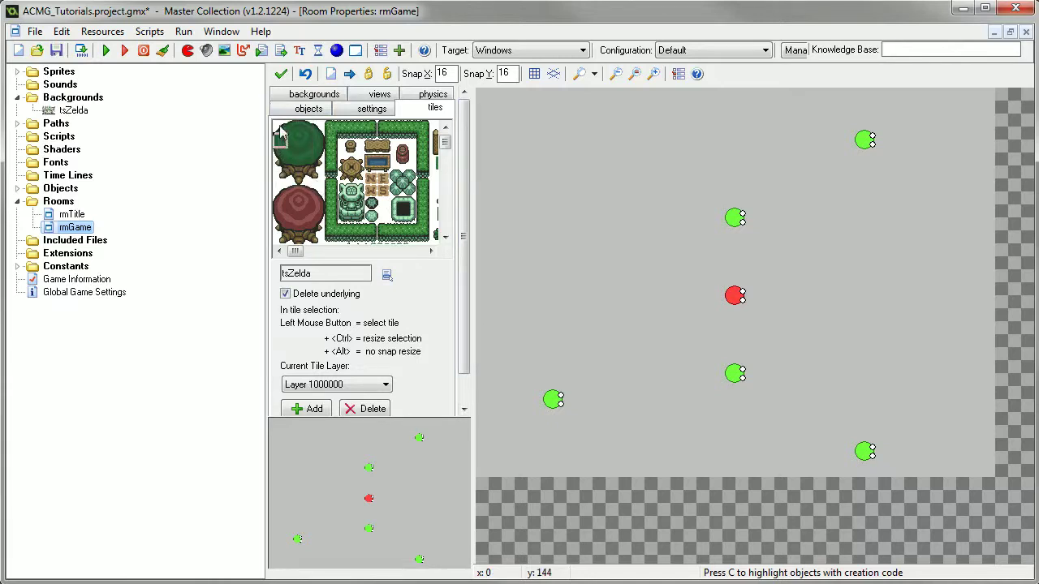
click(281, 153)
click(282, 129)
drag(282, 130, 319, 188)
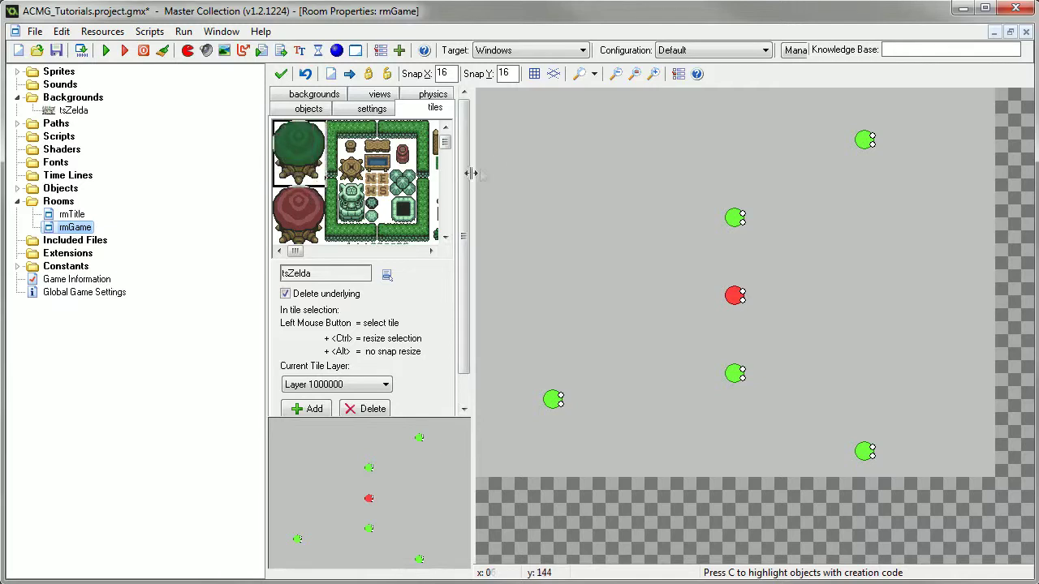
Place a single tree-corner tile and the complete green tree in the upper part of the room
click(573, 175)
drag(280, 128, 325, 187)
click(616, 173)
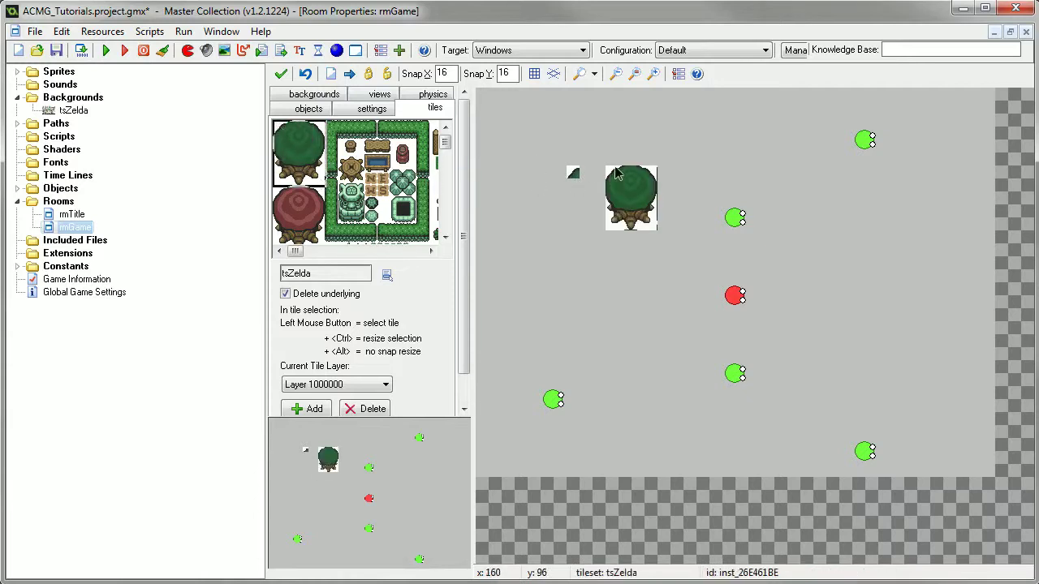
Delete the placed green tree and the single tree-corner tile from the room
right_click(639, 197)
click(666, 208)
right_click(576, 173)
click(617, 184)
Reload SNES - Legend of Zelda The A Link to the Past - BG Kit 1.png into tsZelda with Remove Background enabled
double_click(106, 111)
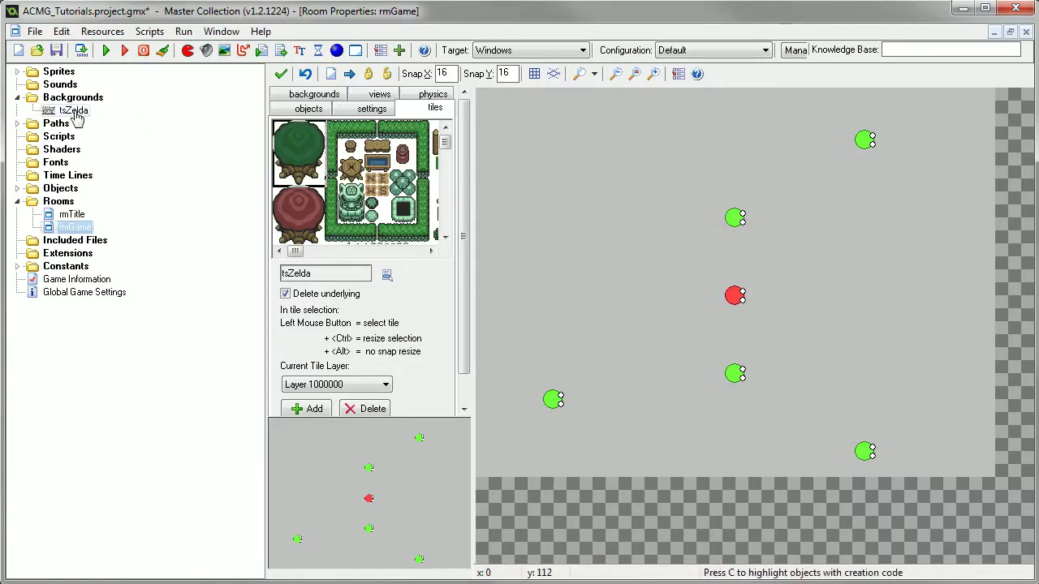
click(346, 116)
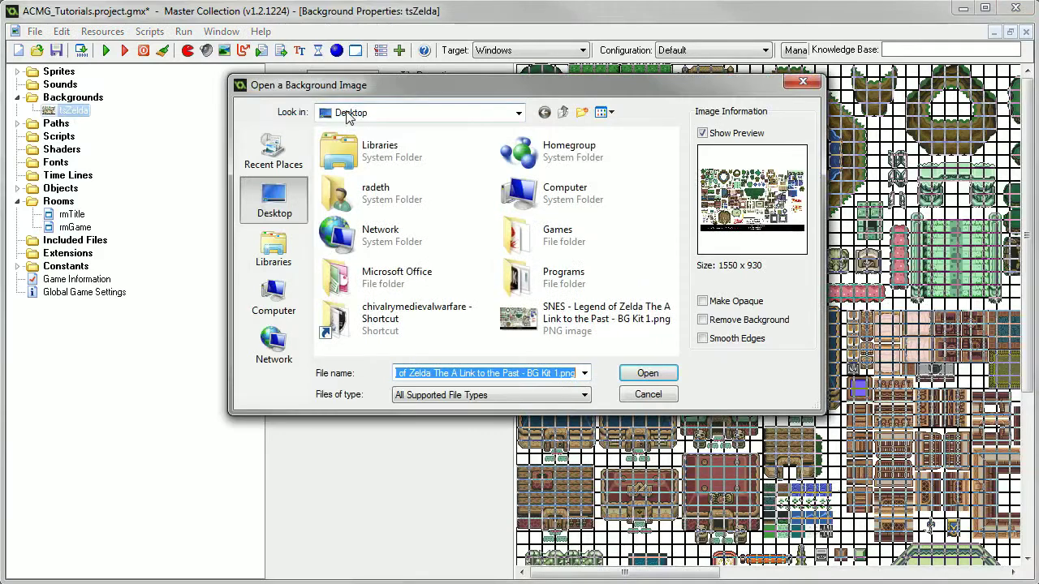
click(704, 320)
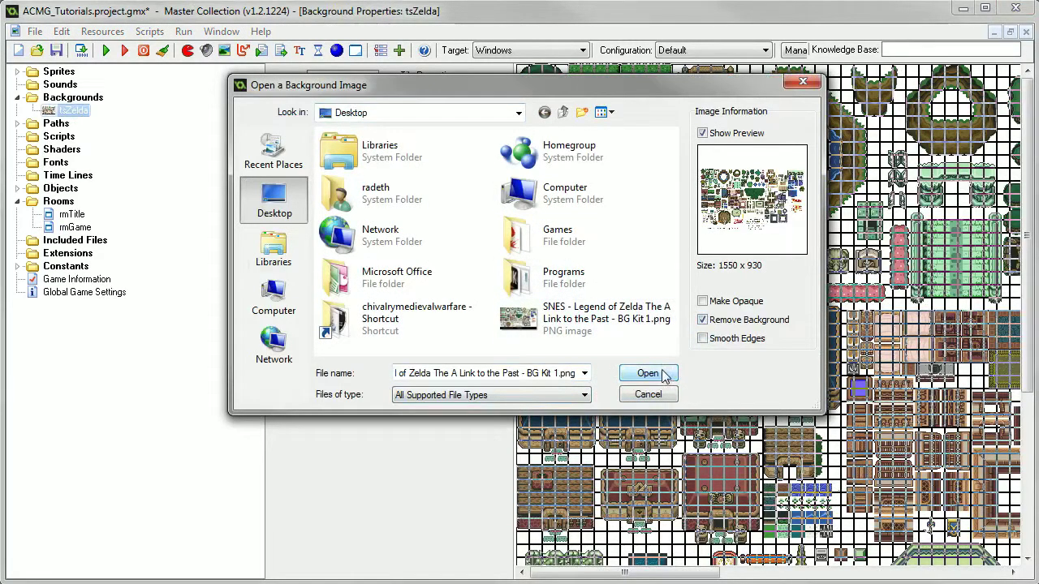
click(664, 375)
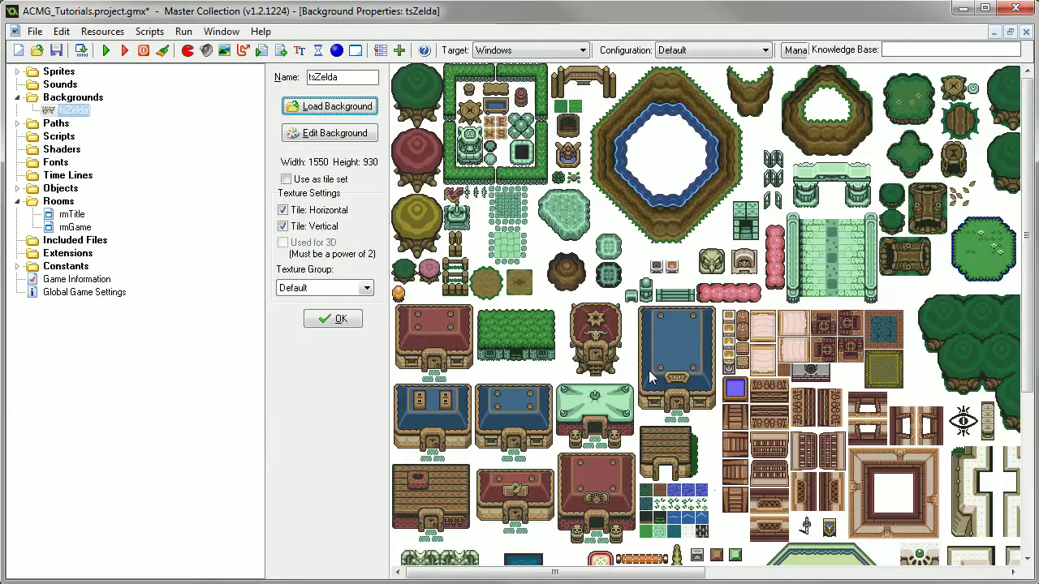
click(337, 319)
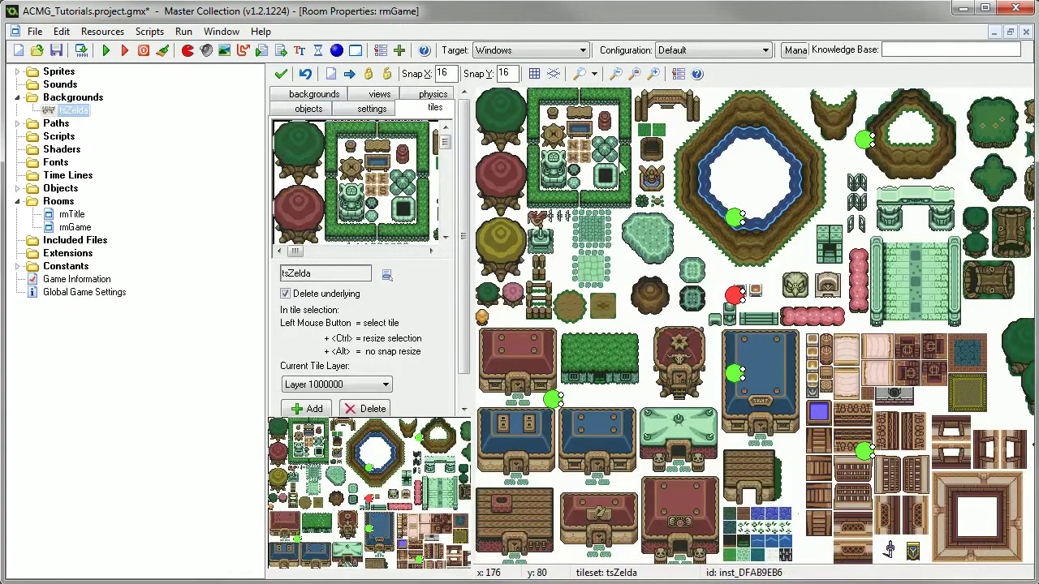
Delete the full tile sheet placed in the rmGame room
right_click(572, 130)
click(589, 136)
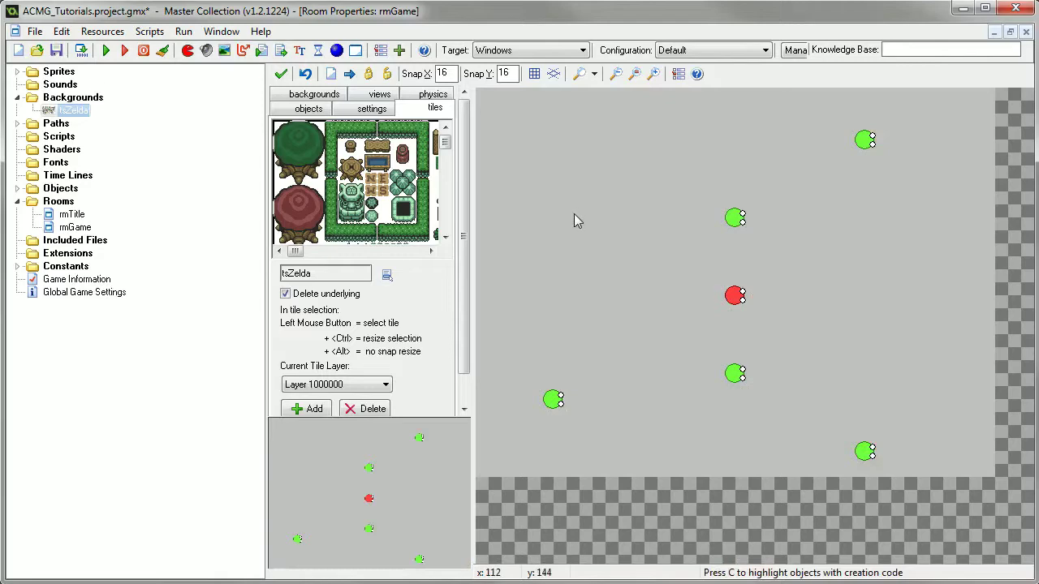
Open the tsZelda image for editing and choose white as the color to erase
double_click(77, 110)
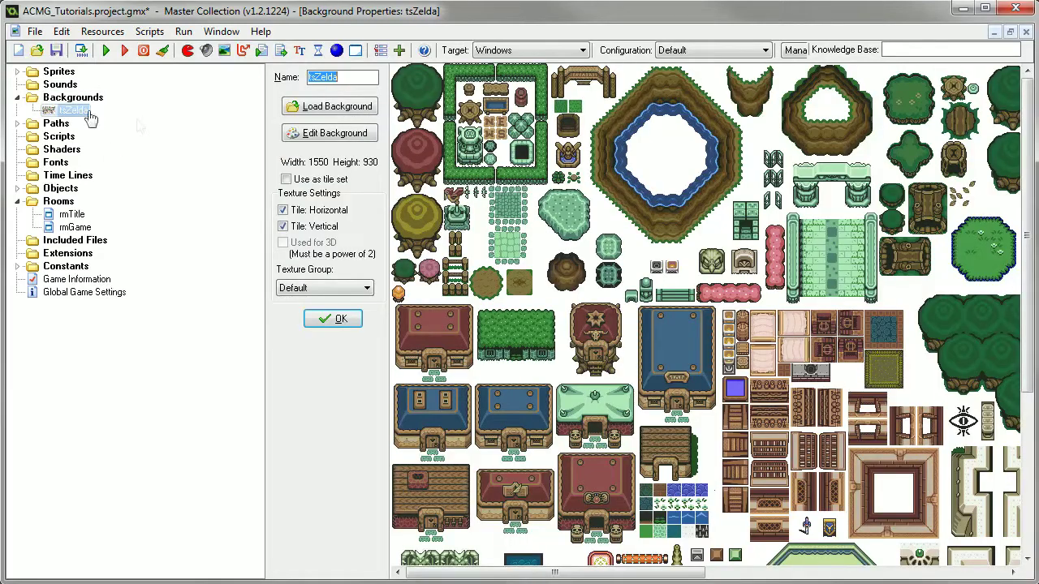
click(327, 134)
click(363, 54)
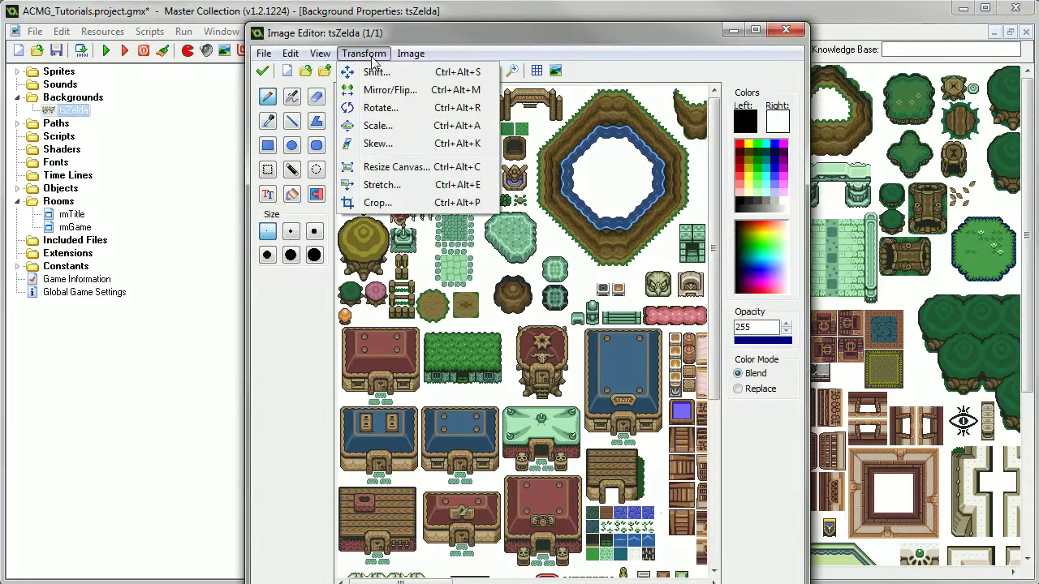
mouse_move(410, 58)
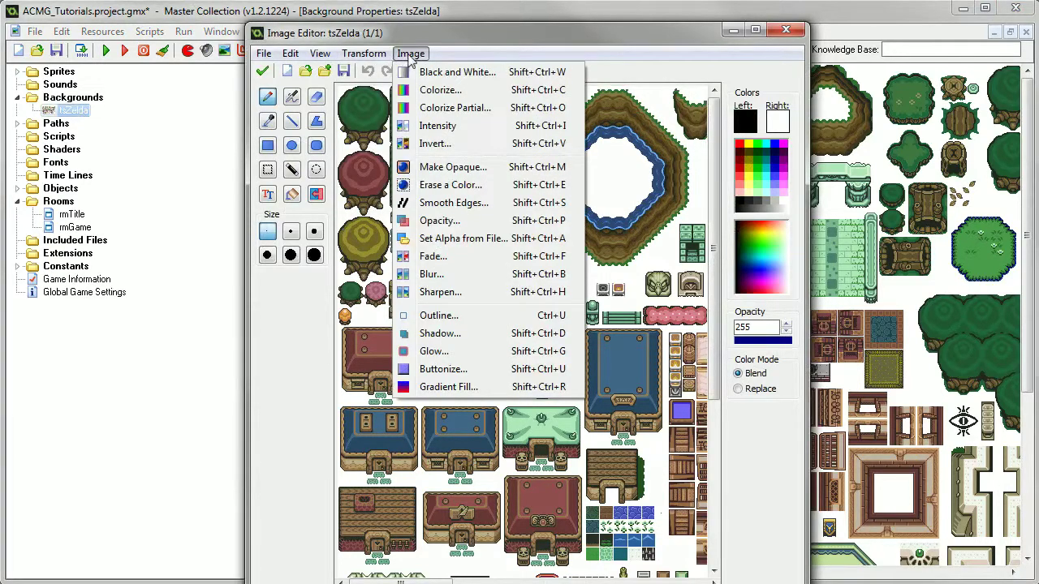
click(451, 186)
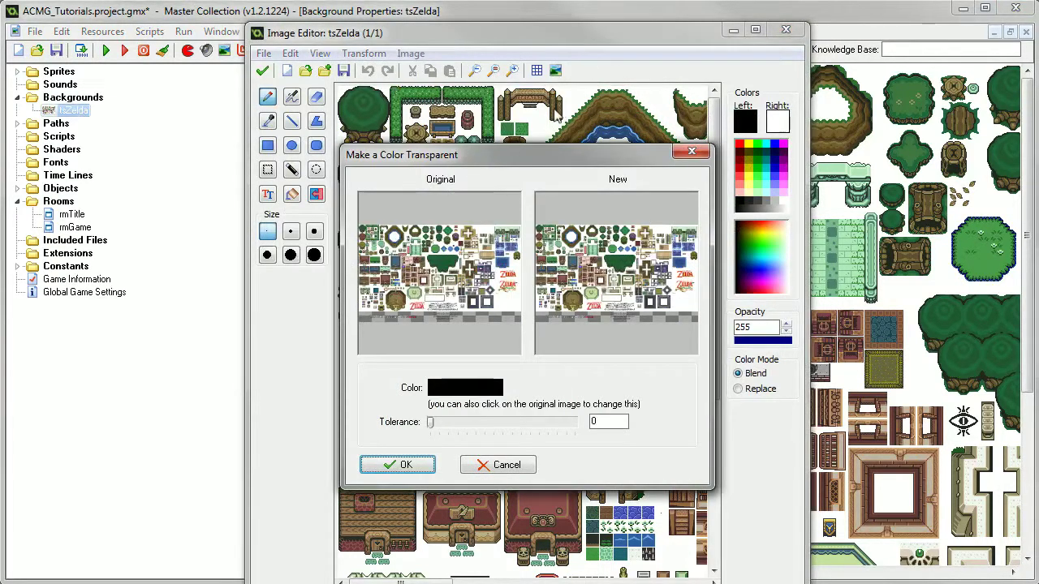
click(459, 392)
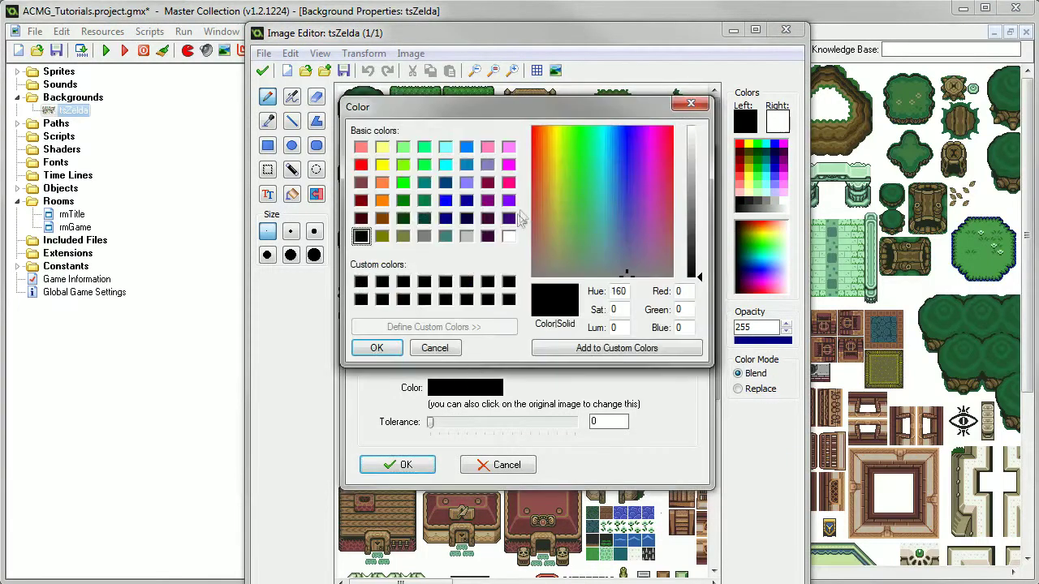
click(508, 237)
click(377, 347)
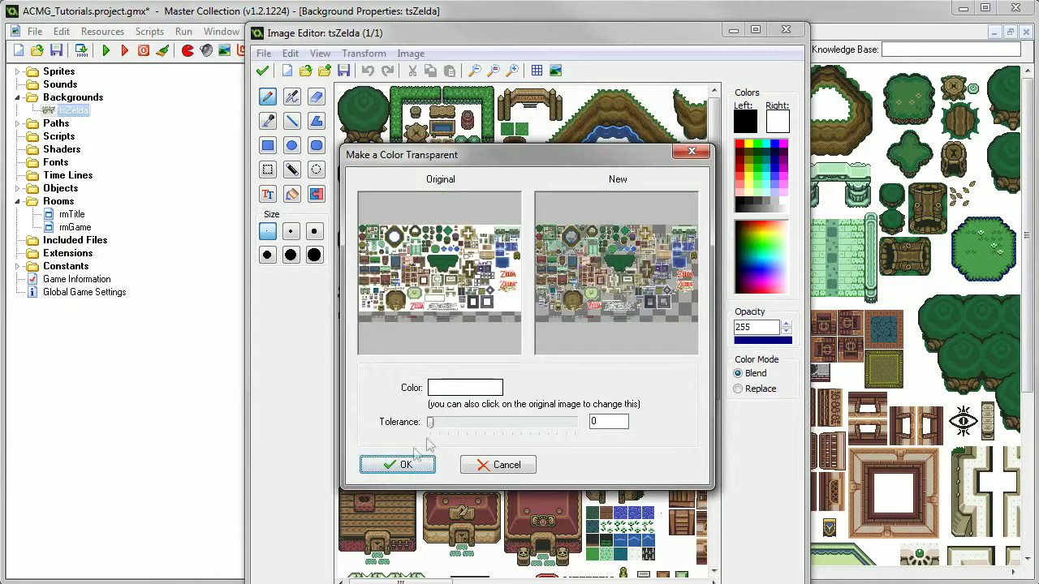
Set the erase tolerance to 57, apply the white removal and keep the edited tsZelda image
drag(433, 422, 467, 423)
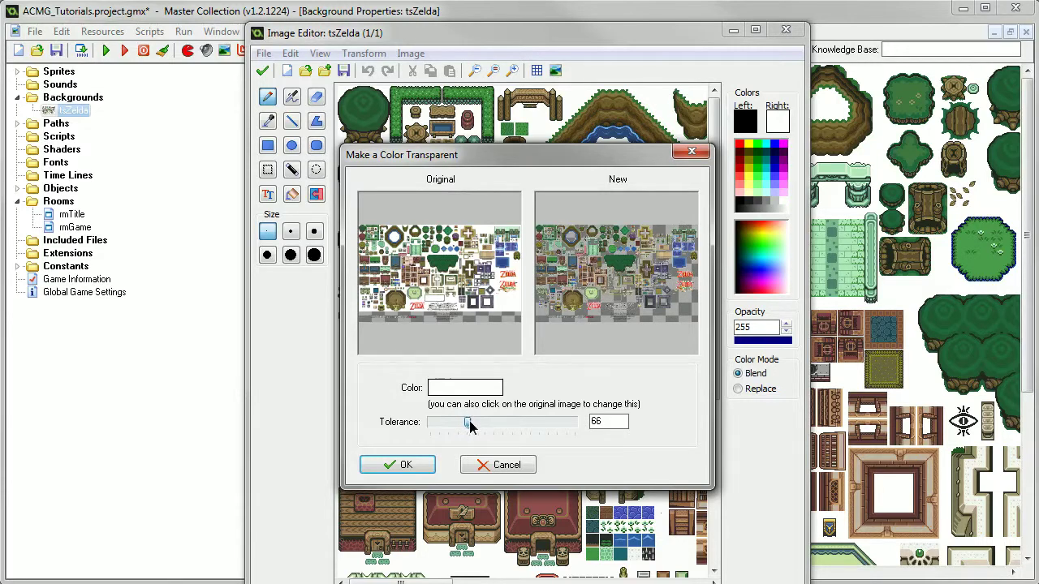
mouse_move(473, 426)
mouse_down()
mouse_move(492, 424)
mouse_move(469, 418)
mouse_up()
click(396, 464)
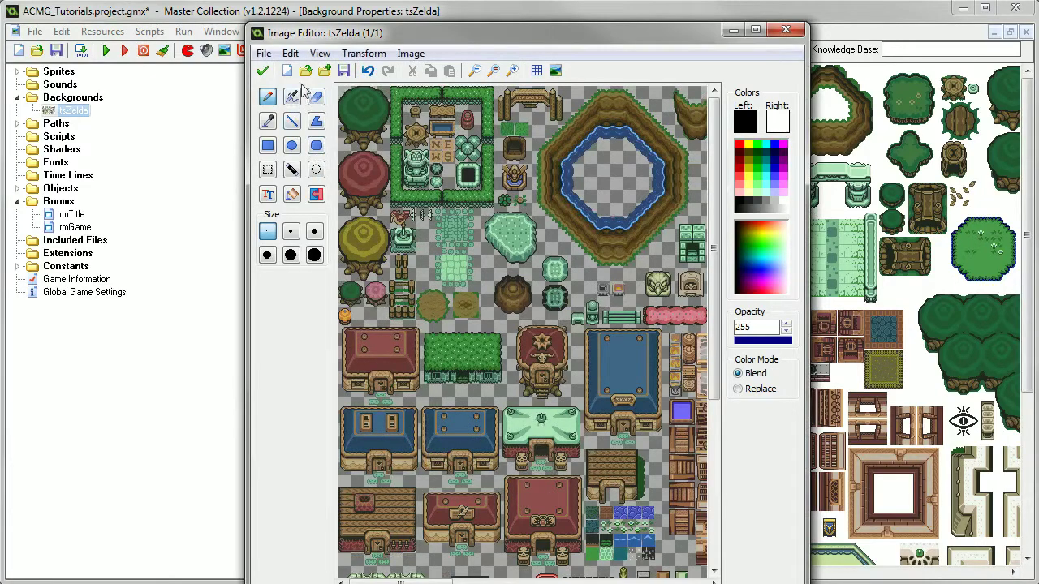
click(262, 72)
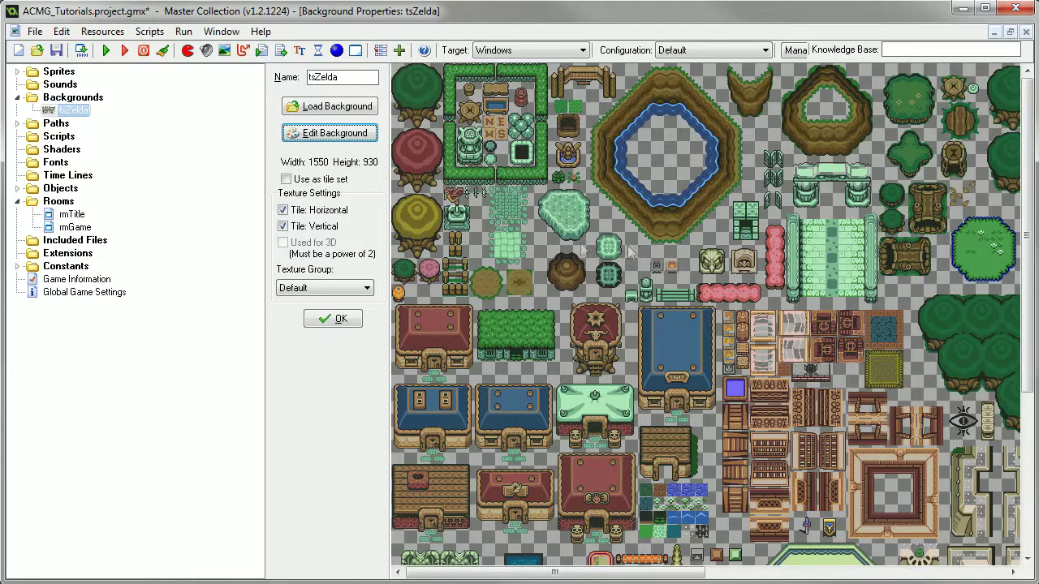
click(328, 136)
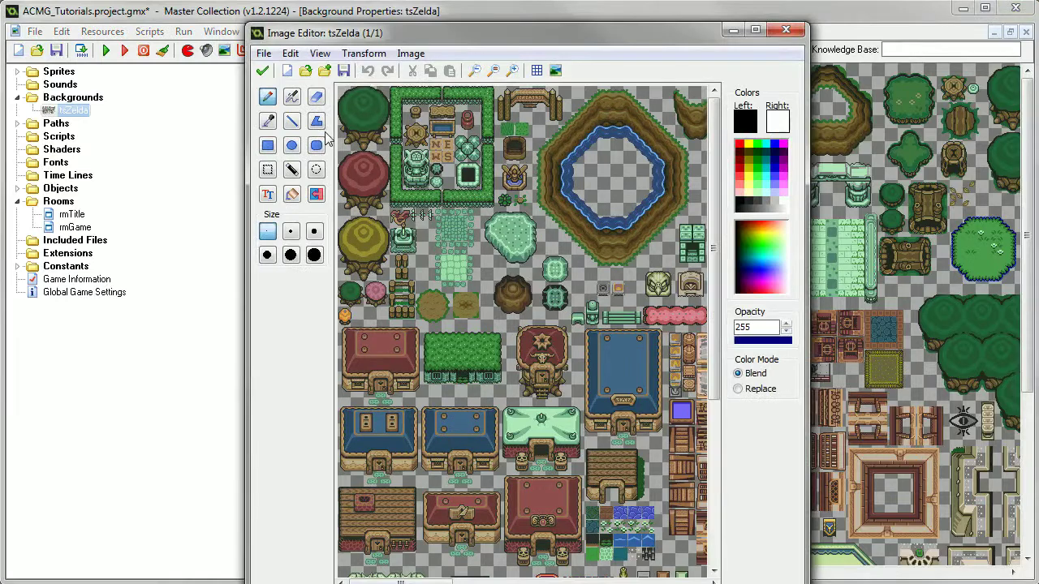
click(364, 54)
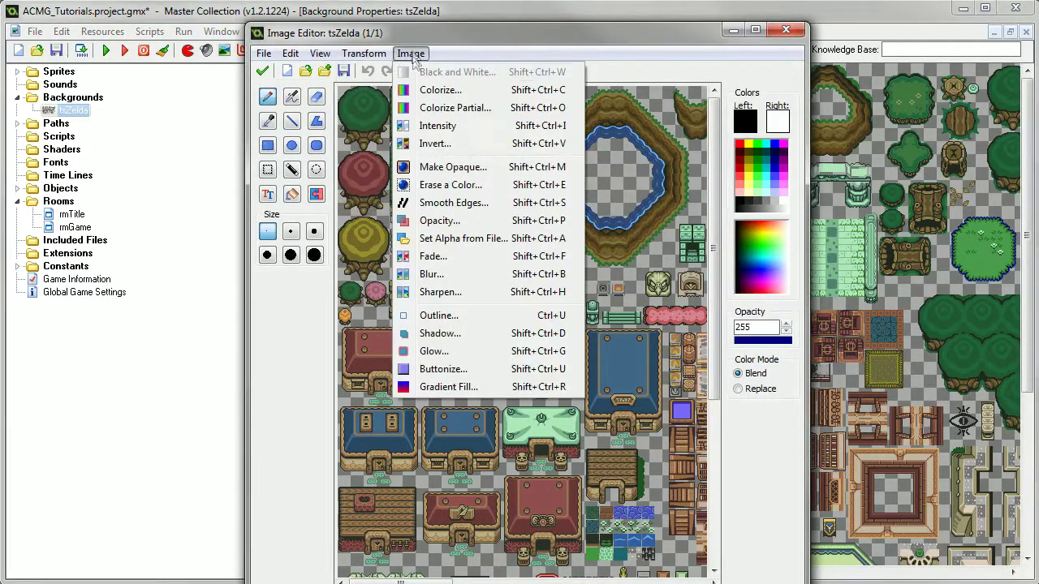
click(438, 189)
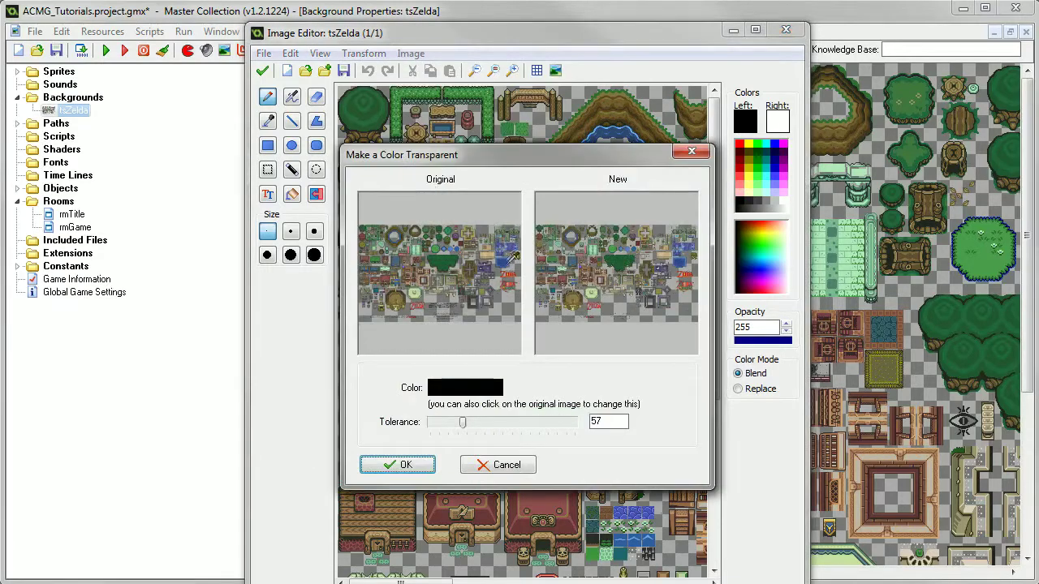
click(449, 388)
click(595, 173)
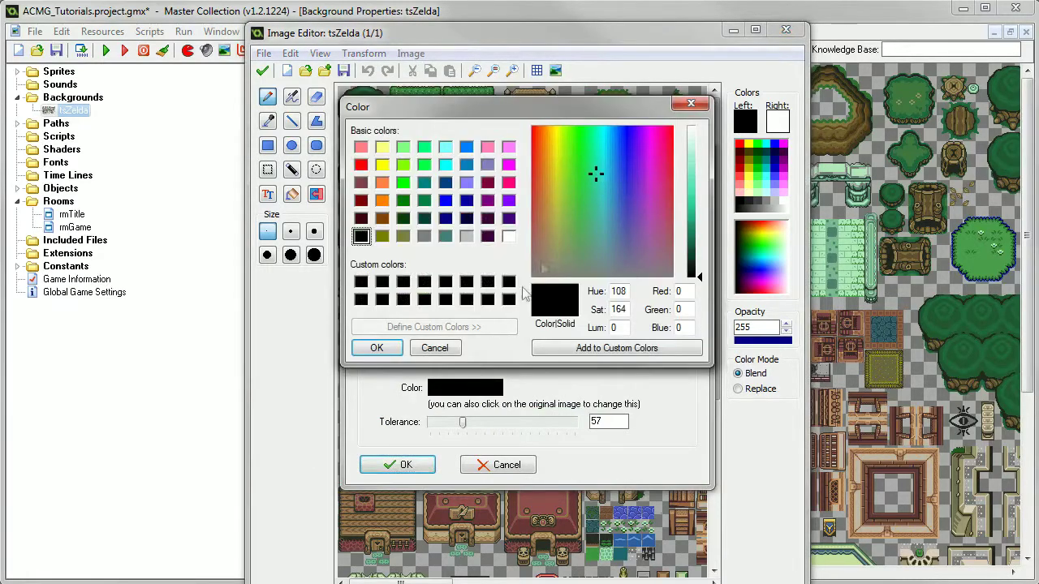
click(378, 348)
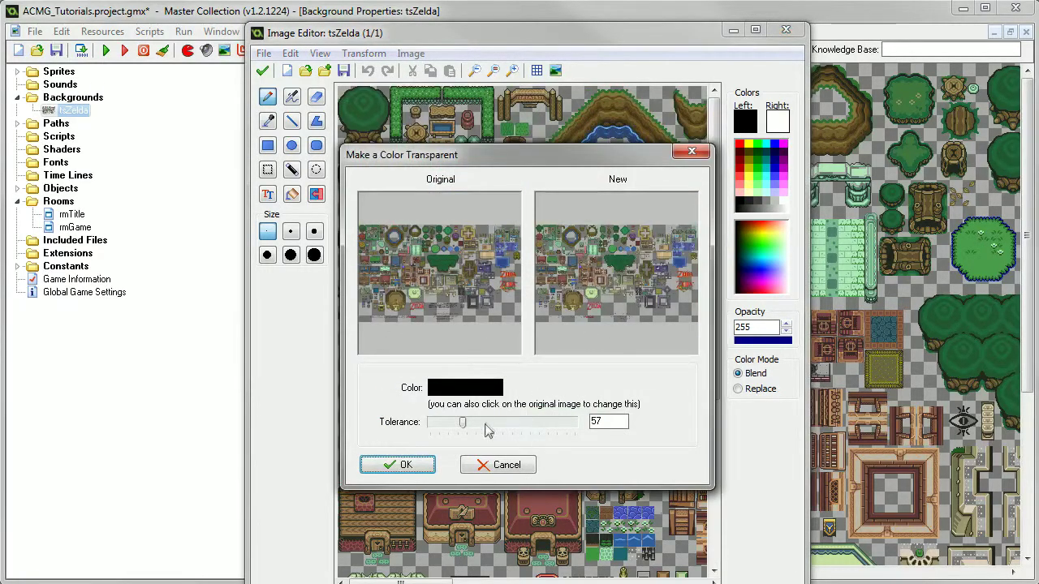
drag(461, 424, 429, 425)
click(497, 465)
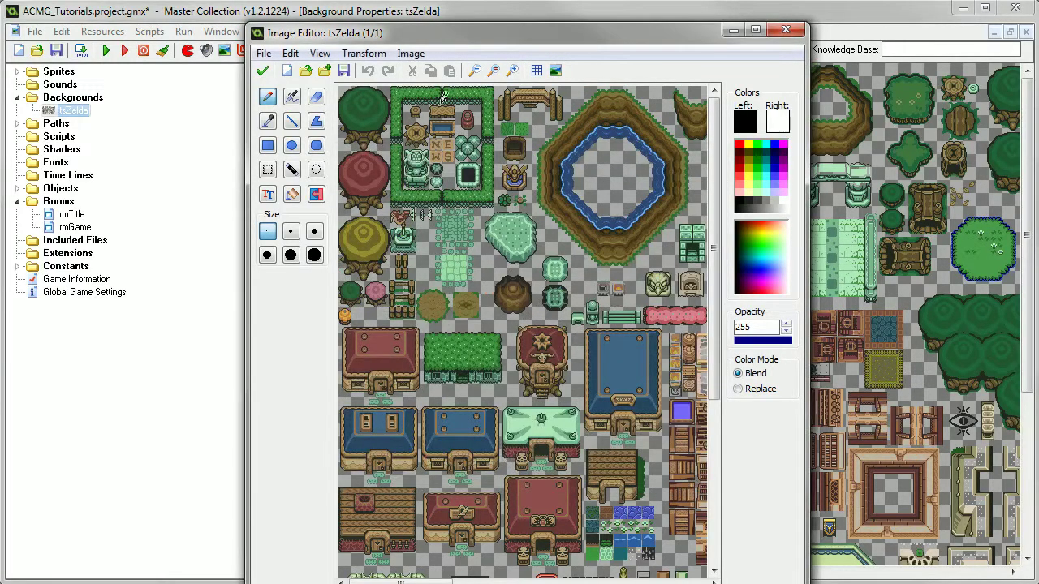
click(262, 73)
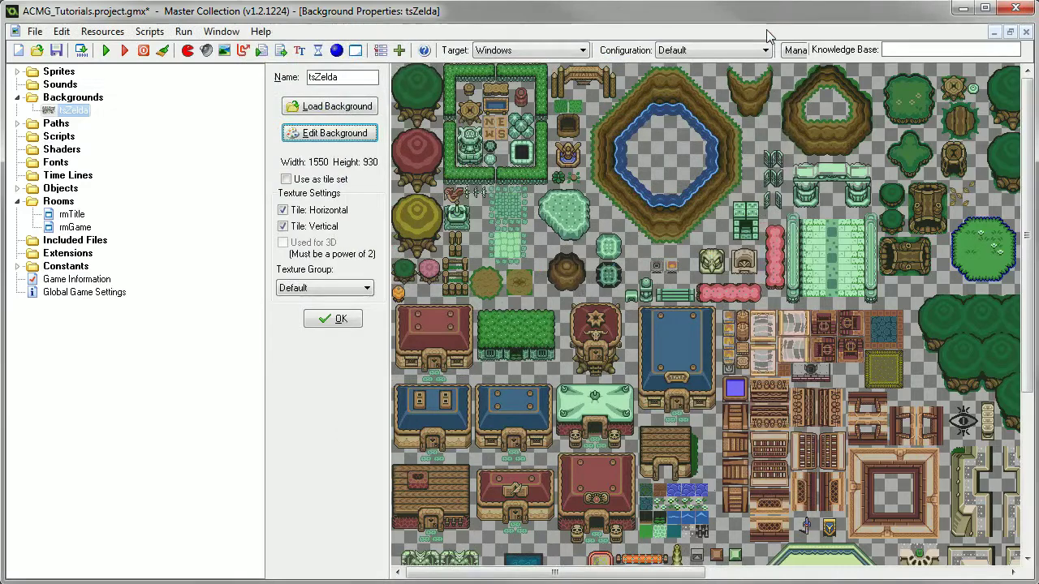
Accept the edited tsZelda background, reopen its properties and enable its use as a tile set
click(346, 321)
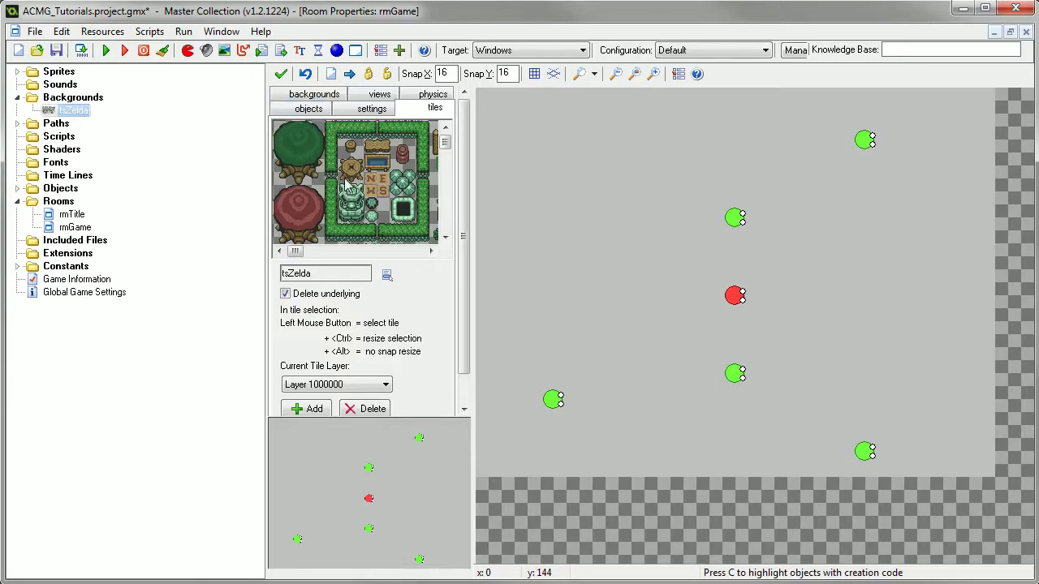
double_click(72, 110)
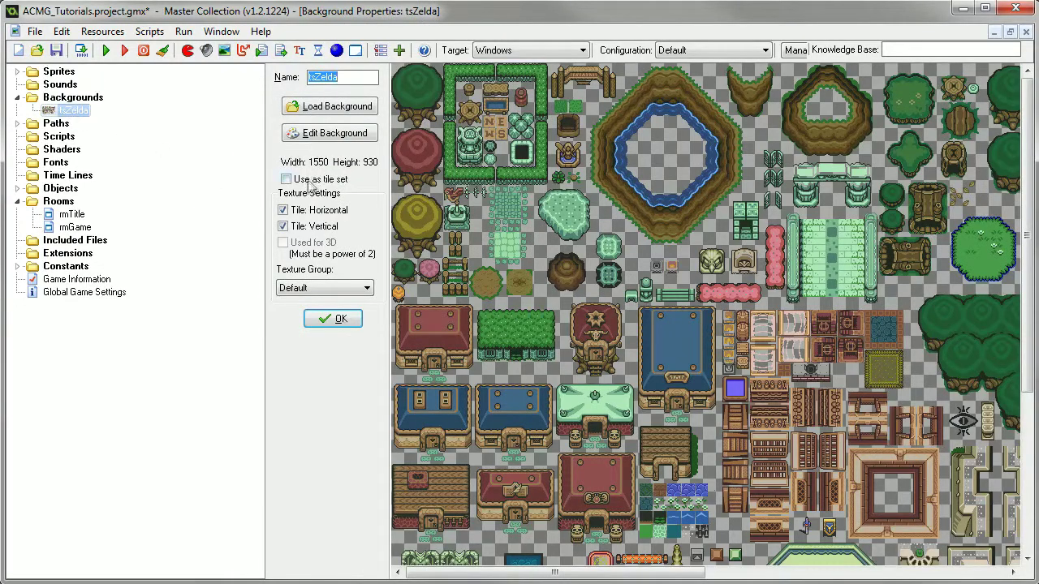
click(311, 181)
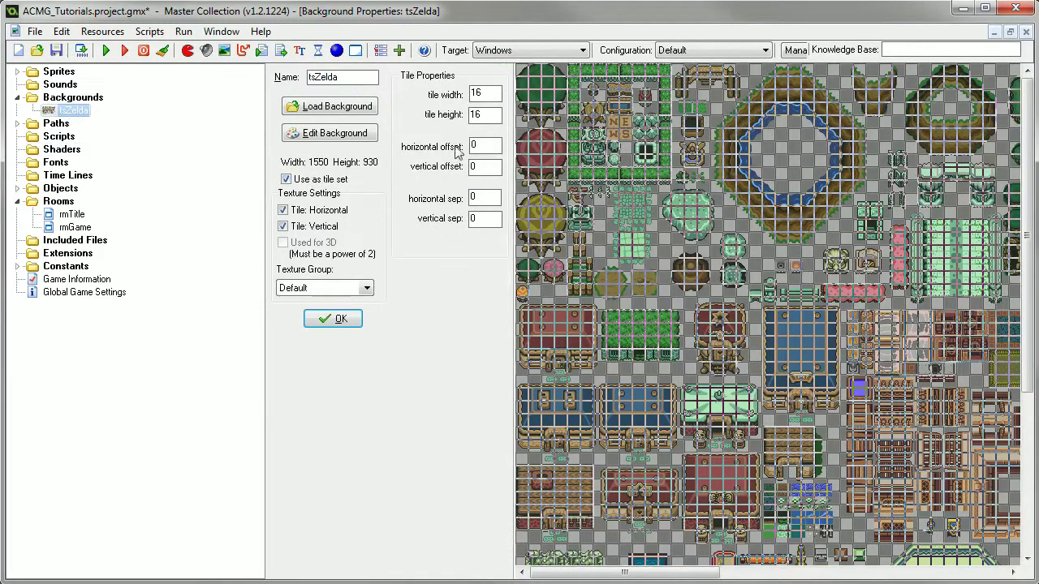
Set the tile set's horizontal and vertical offsets to 1 and place the complete green tree in the upper part of rmGame
text(1)
key(Tab)
text(1)
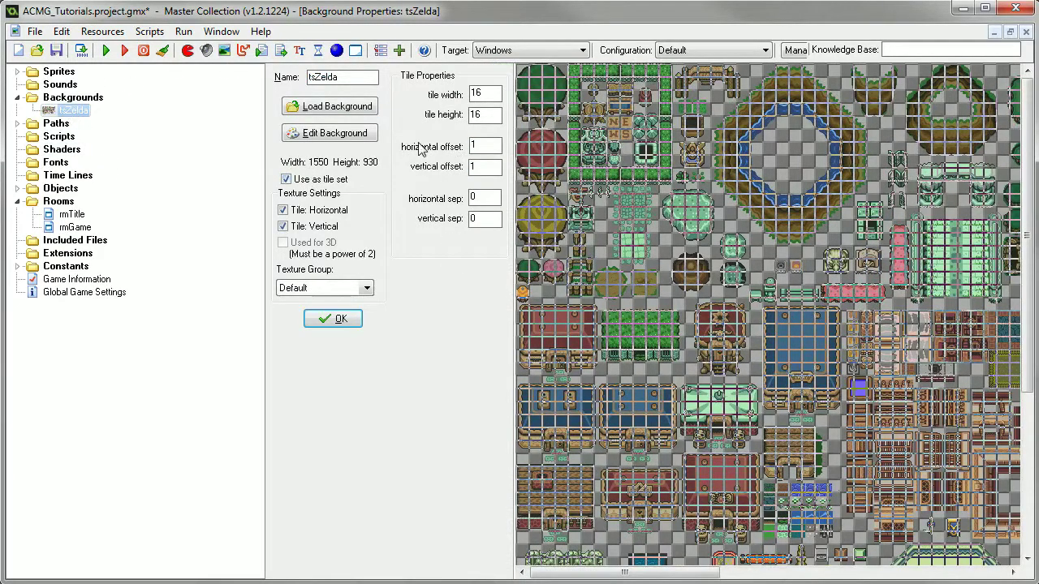
click(345, 323)
drag(280, 132, 325, 187)
click(560, 134)
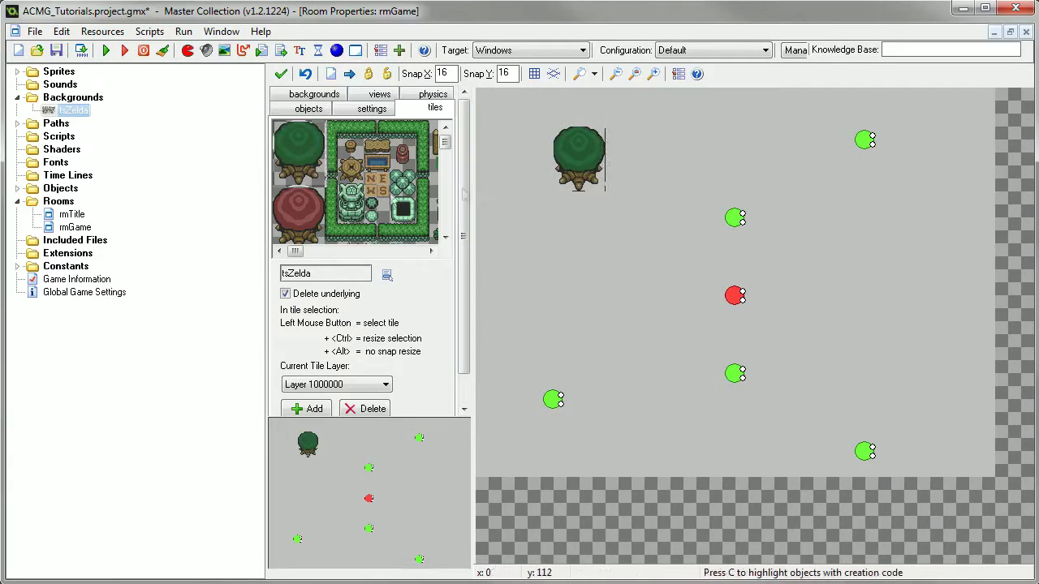
Set the horizontal and vertical offsets of tsZelda back to 0 and accept the properties
double_click(73, 110)
key(Tab)
key(Tab)
text(0)
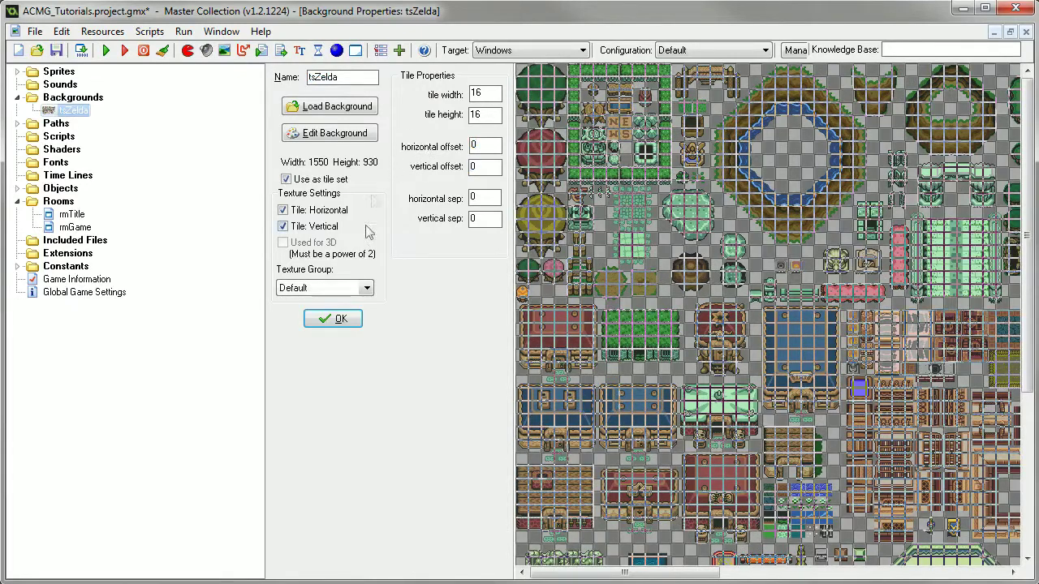
click(339, 319)
Delete the green tree from the upper part of the rmGame room
mouse_move(579, 156)
mouse_down()
mouse_move(632, 174)
mouse_move(577, 173)
mouse_up()
right_click(565, 157)
click(601, 168)
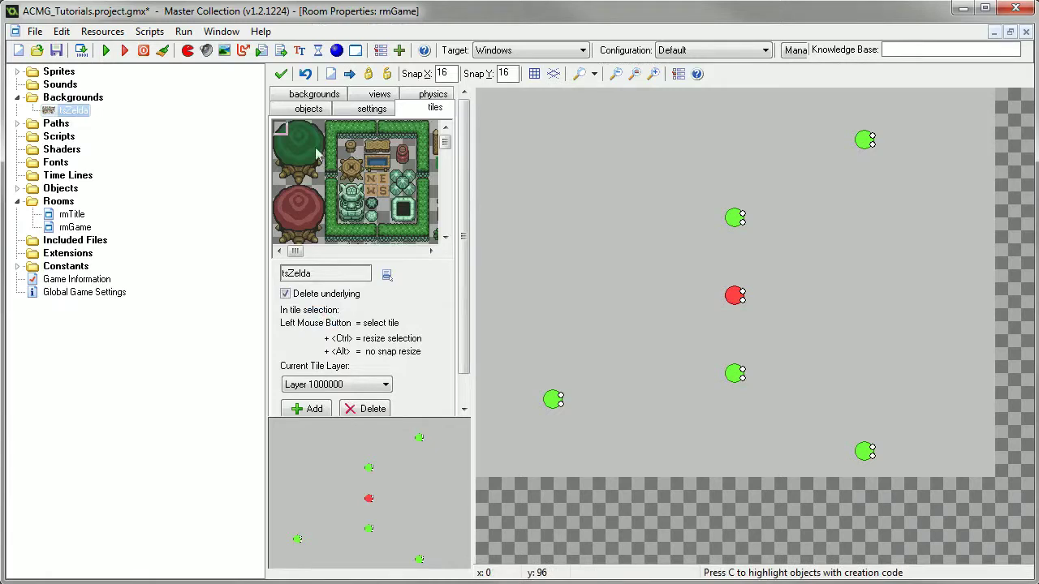
Select the complete red tree from the tile set and place five copies around the room on Layer 1000000
drag(283, 132, 295, 248)
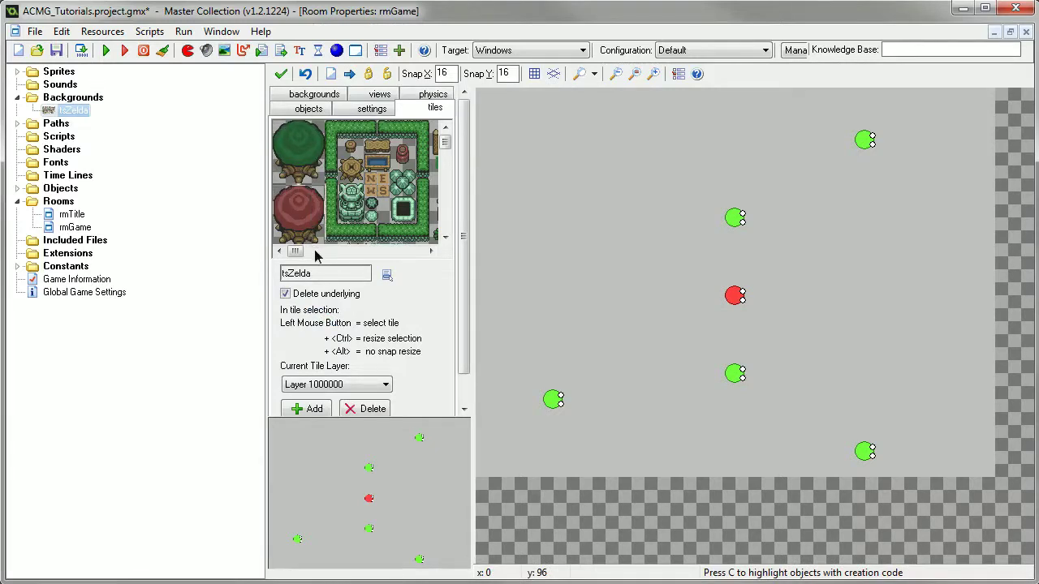
click(528, 112)
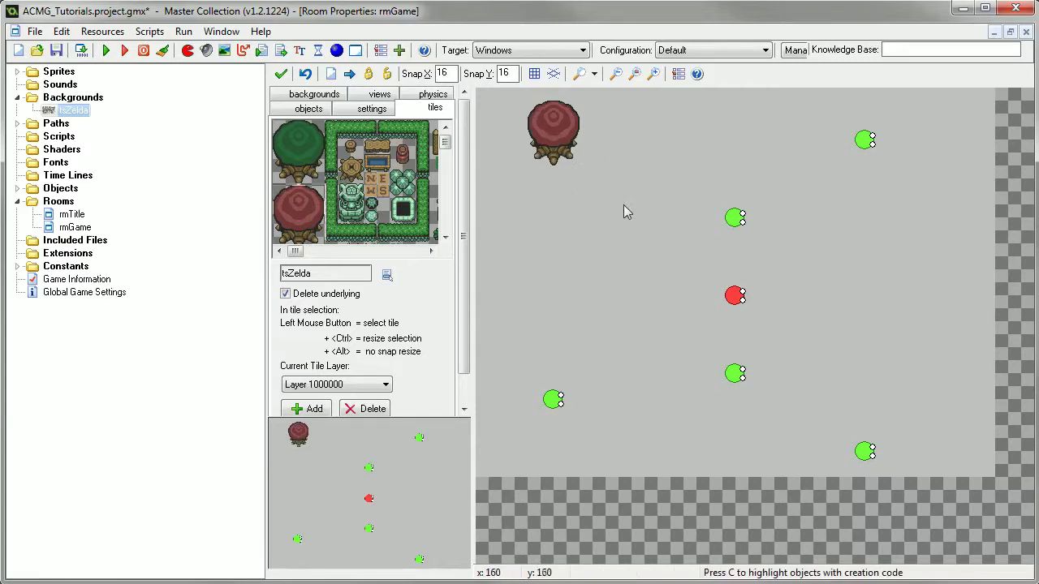
click(503, 280)
click(685, 169)
click(903, 272)
drag(674, 430, 634, 389)
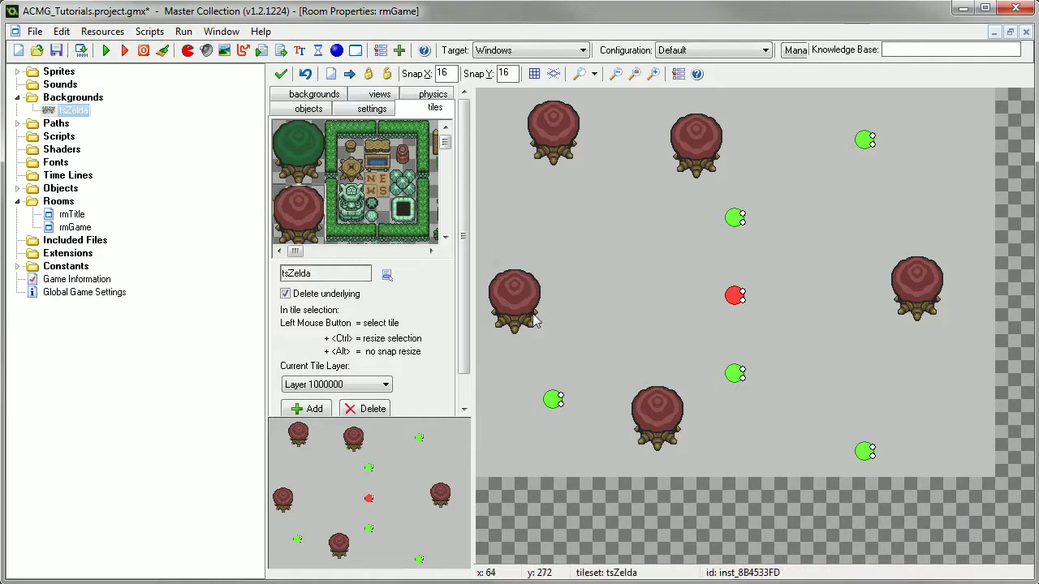
Add a new tile layer with a depth of 0 to the room
click(357, 386)
click(345, 397)
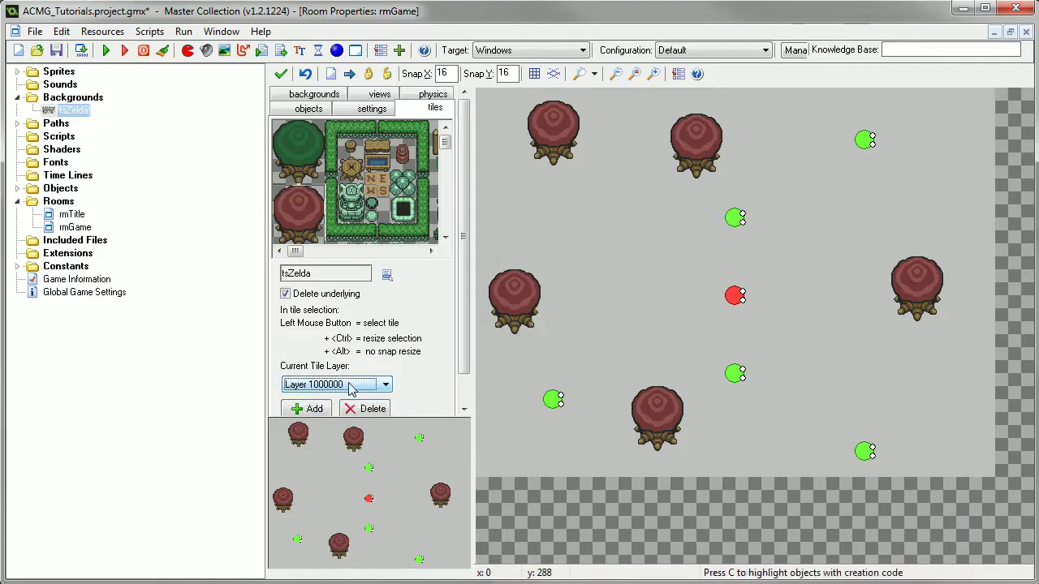
click(307, 409)
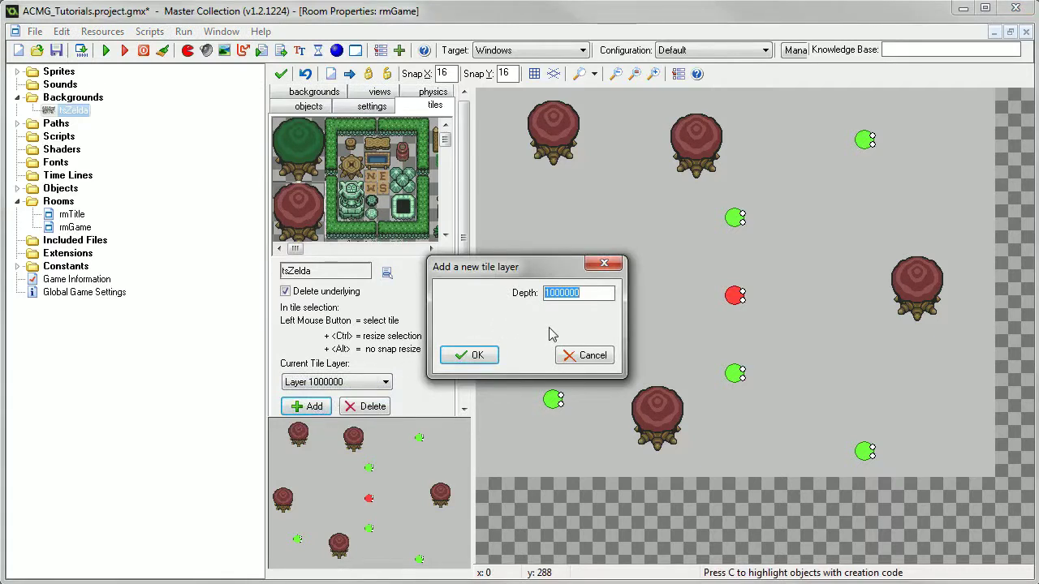
text(0)
key(Return)
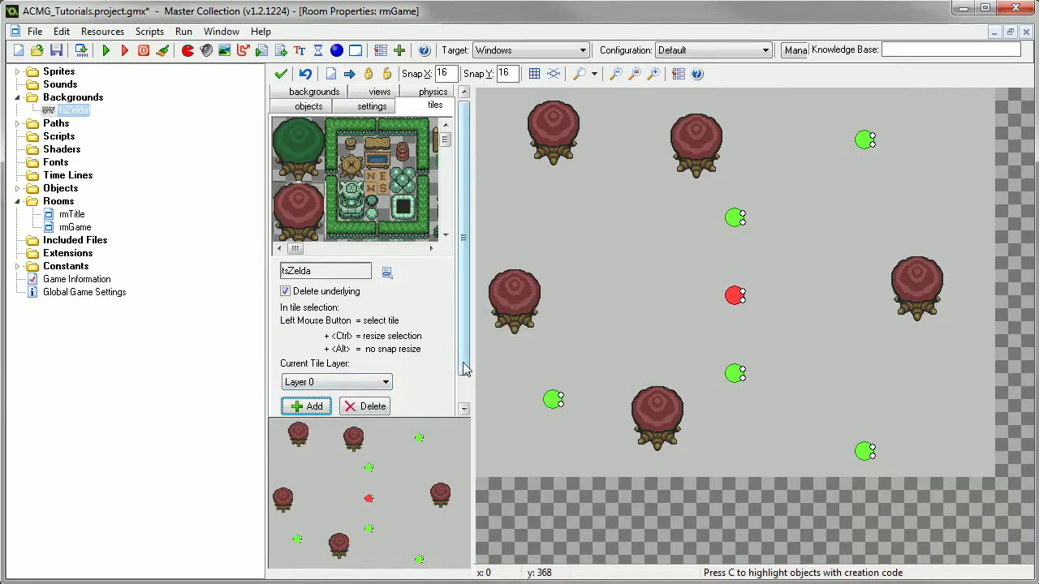
Delete tile layer 1000000 together with its tiles, leaving Layer 0 as the current tile layer
scroll(466, 371, up, 1)
scroll(465, 393, down, 1)
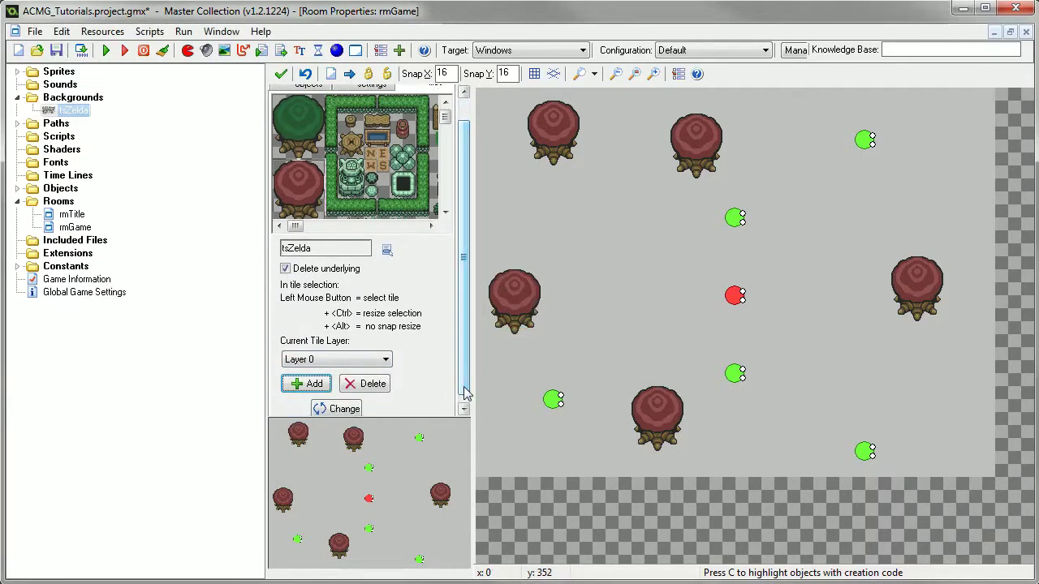
scroll(466, 393, down, 1)
click(363, 351)
click(360, 362)
click(363, 376)
click(578, 353)
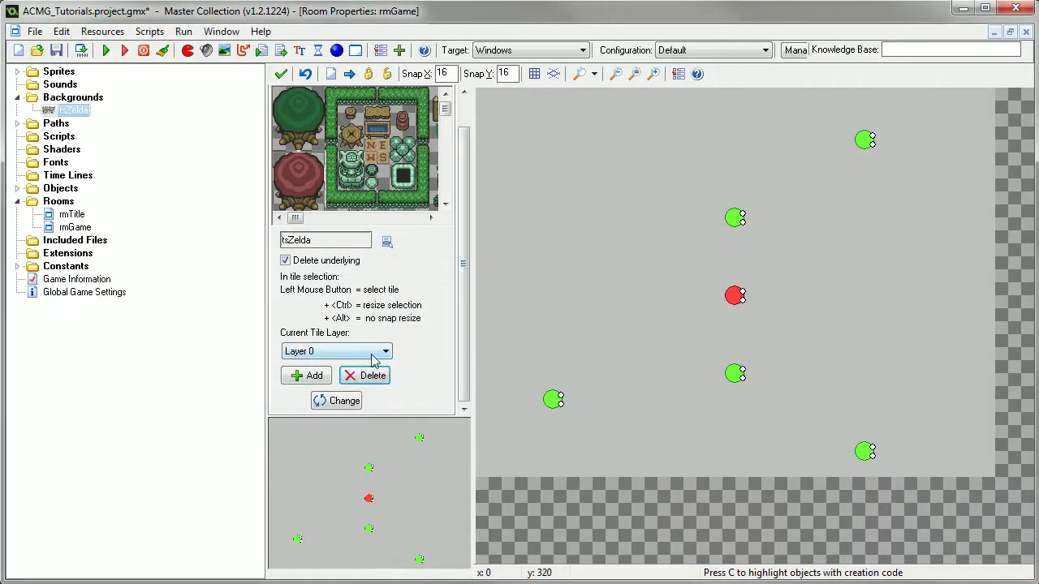
Place six complete red trees on Layer 0, spread around the room and including its upper-left and lower-left corners
drag(528, 113, 489, 100)
drag(541, 218, 527, 230)
drag(675, 154, 690, 154)
drag(752, 245, 803, 299)
drag(625, 422, 638, 422)
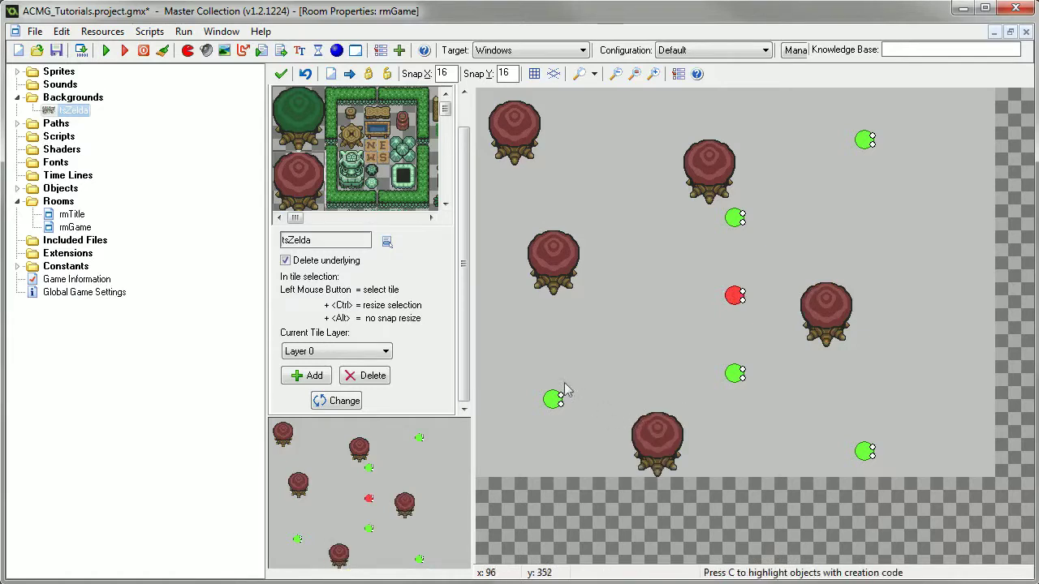
click(519, 355)
drag(519, 355, 499, 422)
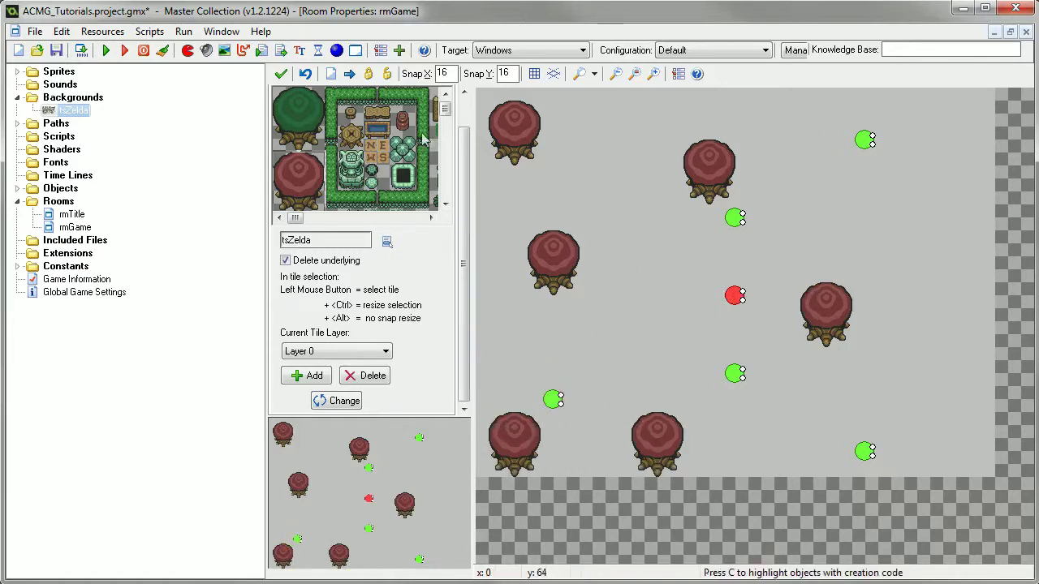
Run the project and start a new game to check how the tree tiles display over the player
click(107, 51)
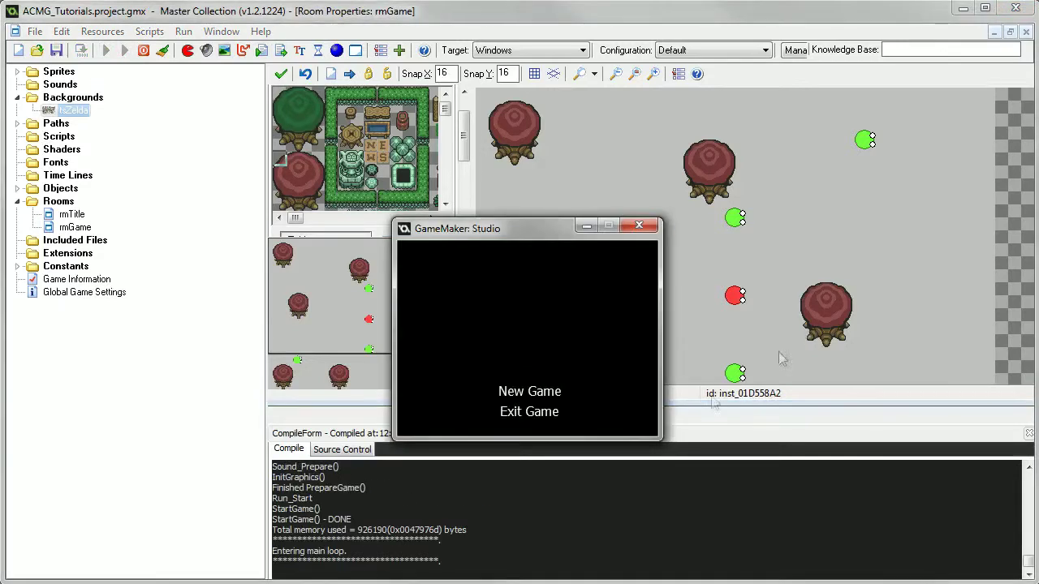
click(520, 392)
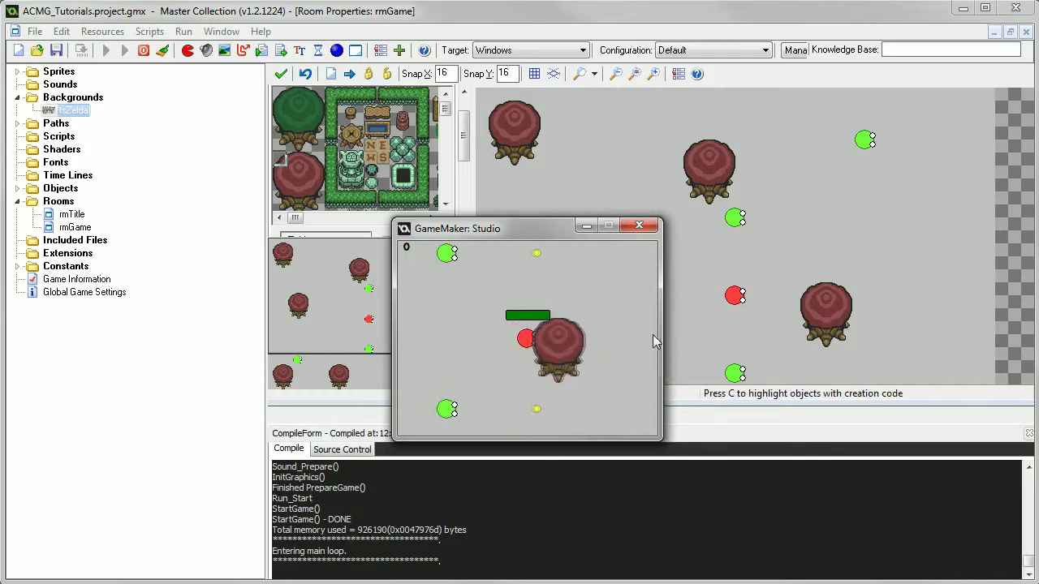
Move the player past the trees in the running game to see how they overlap, and close the game
key(Right)
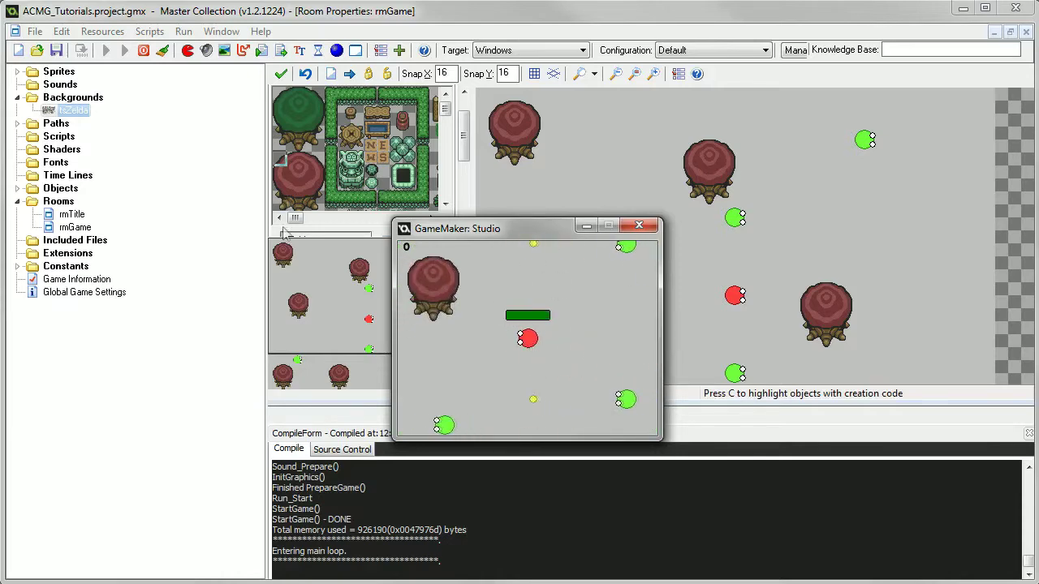
click(639, 225)
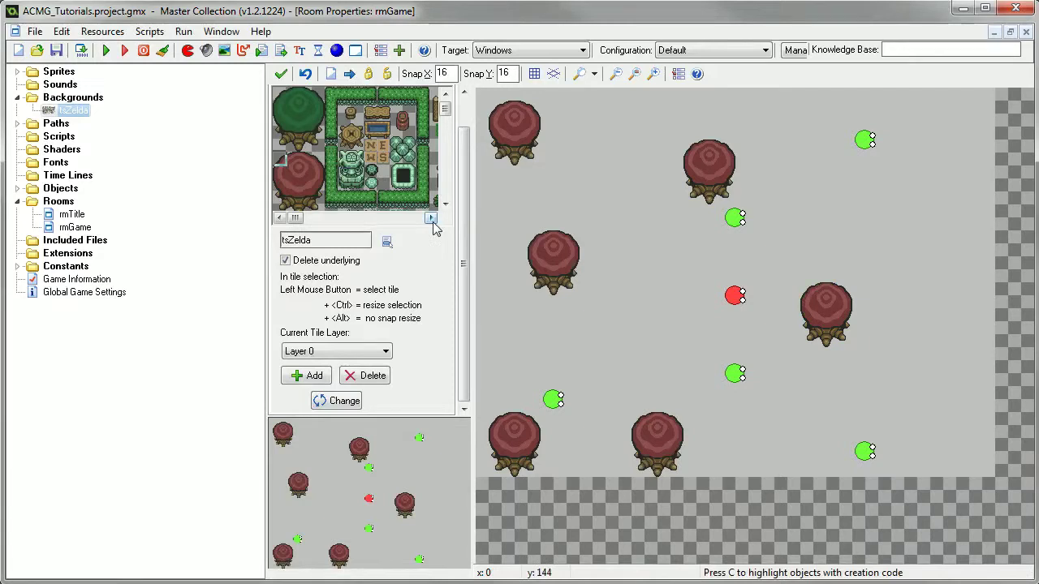
drag(469, 205, 471, 166)
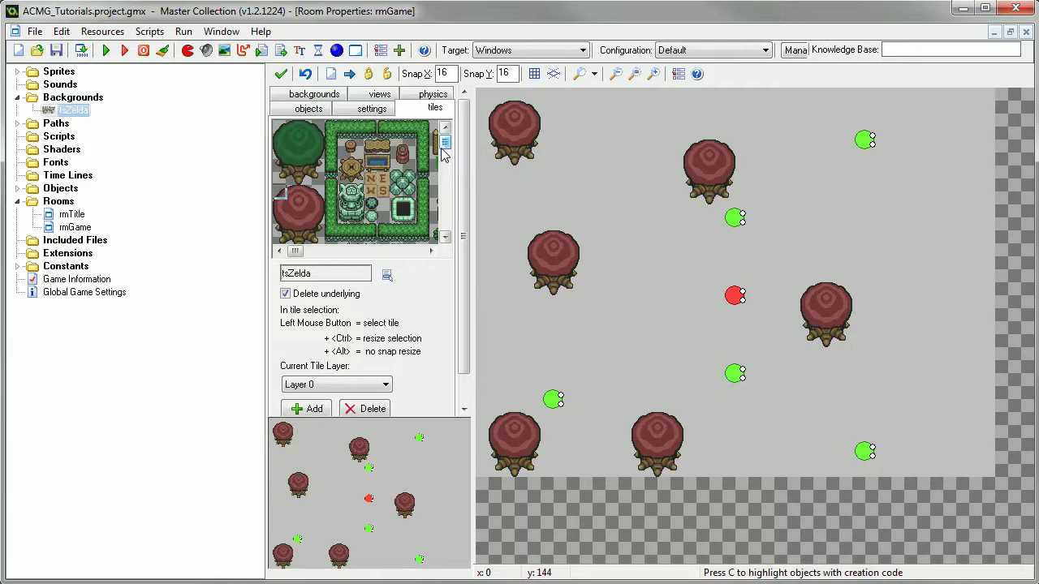
click(385, 130)
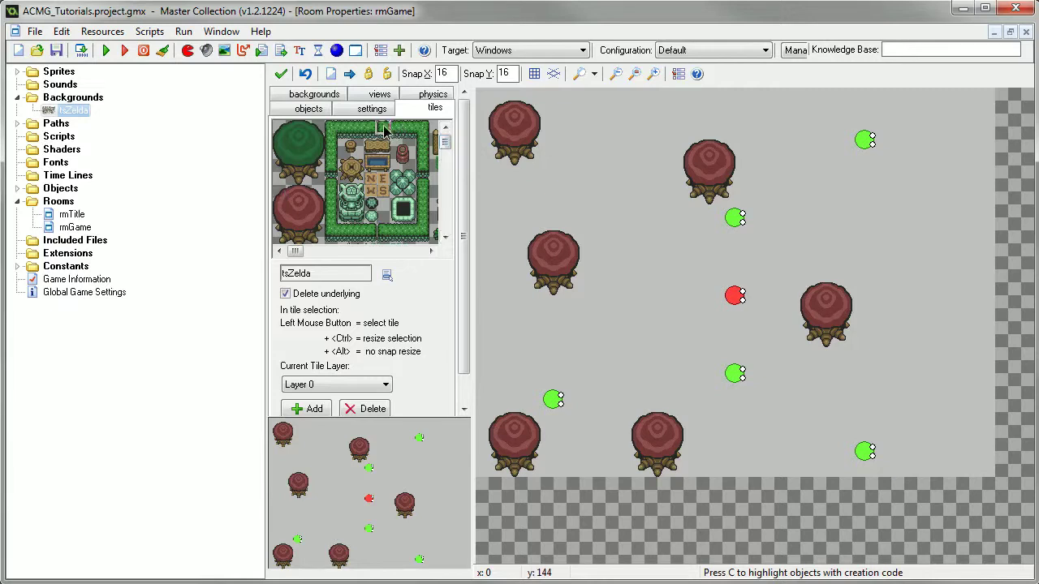
click(383, 195)
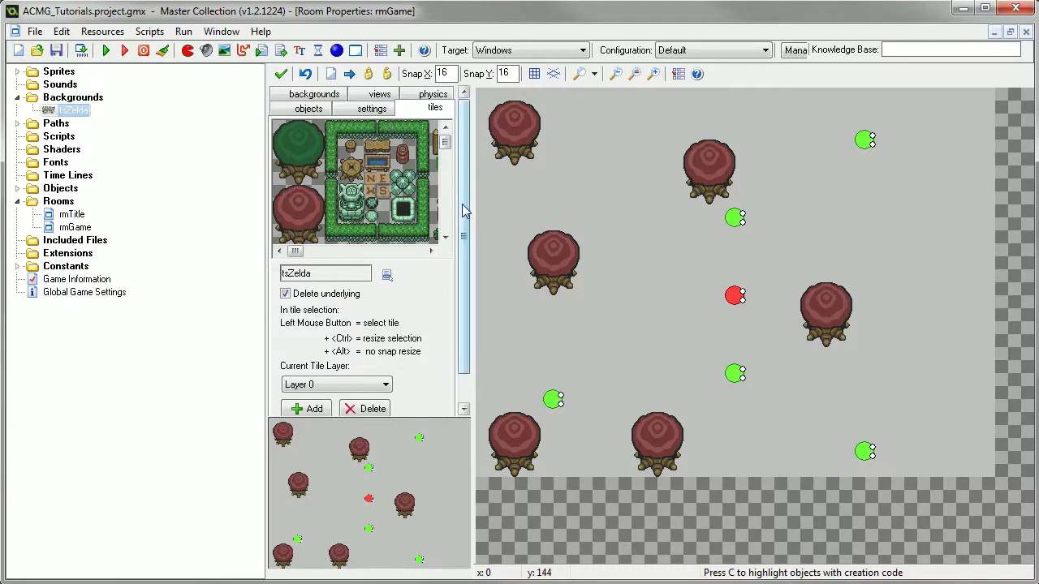
Set objPlayer's depth to 1, run the project to test it, and close the game
click(17, 189)
click(56, 191)
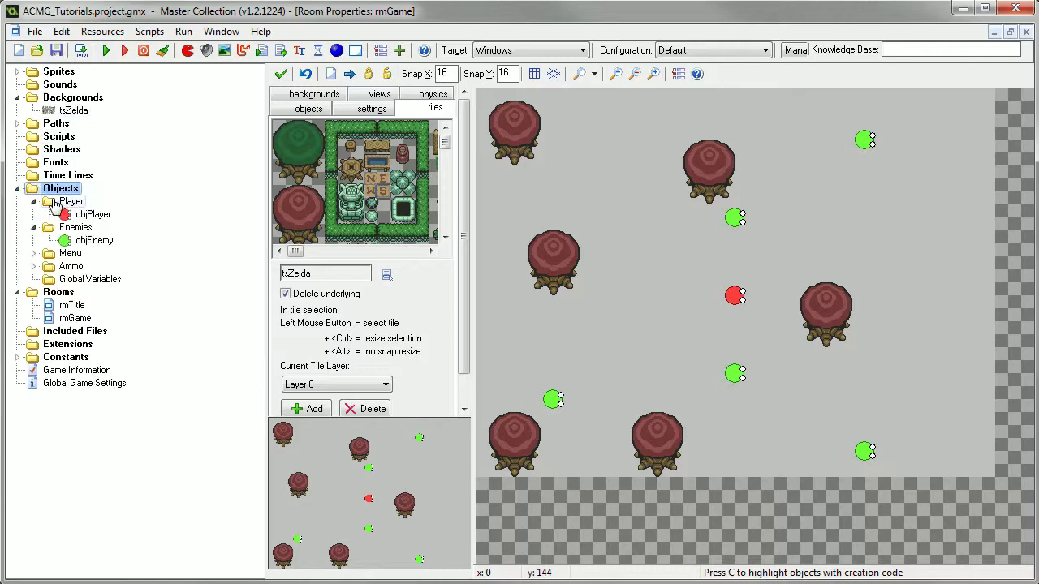
click(336, 384)
click(309, 397)
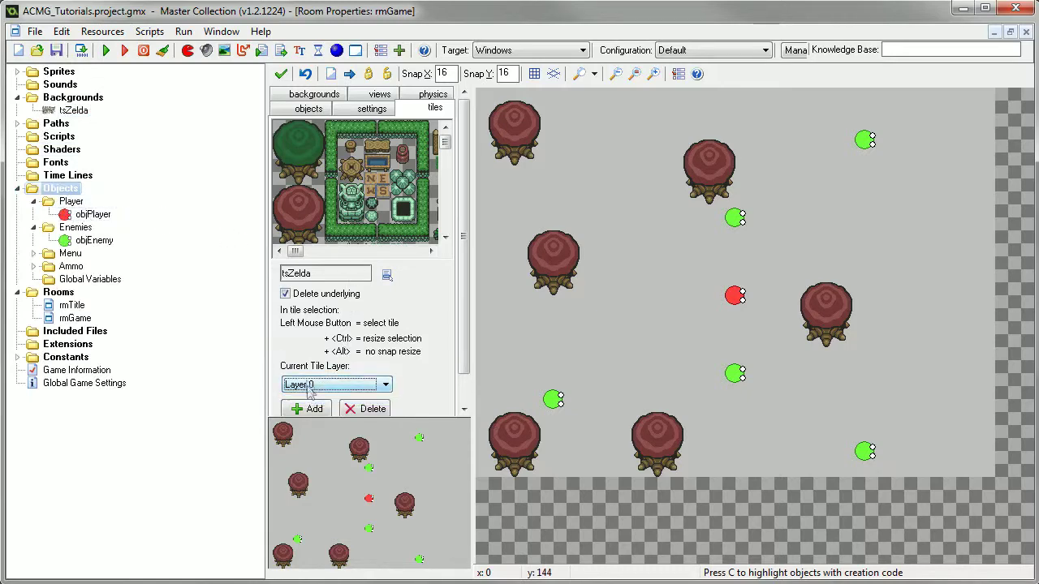
double_click(94, 214)
key(Tab)
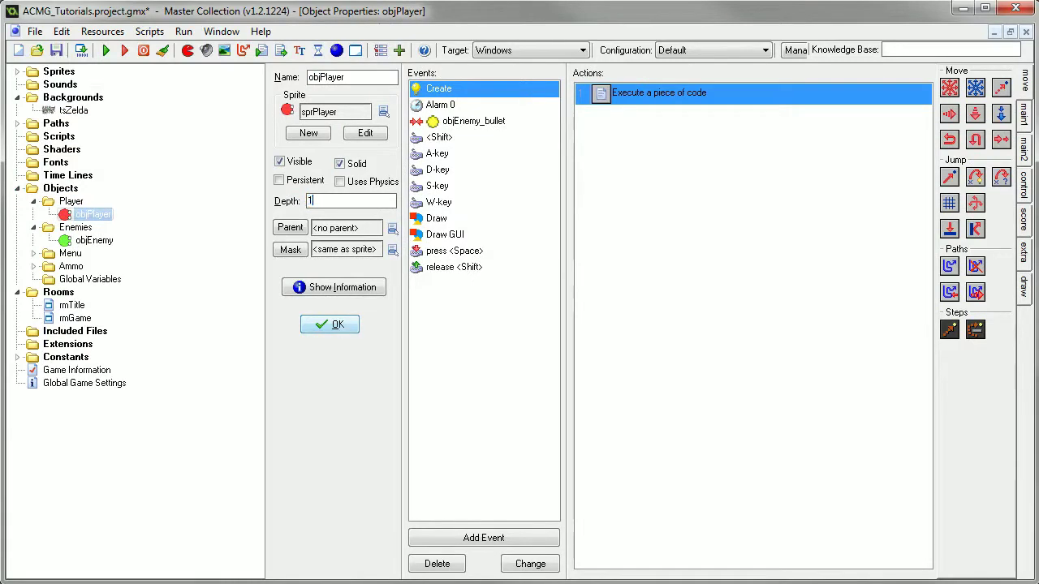
click(124, 52)
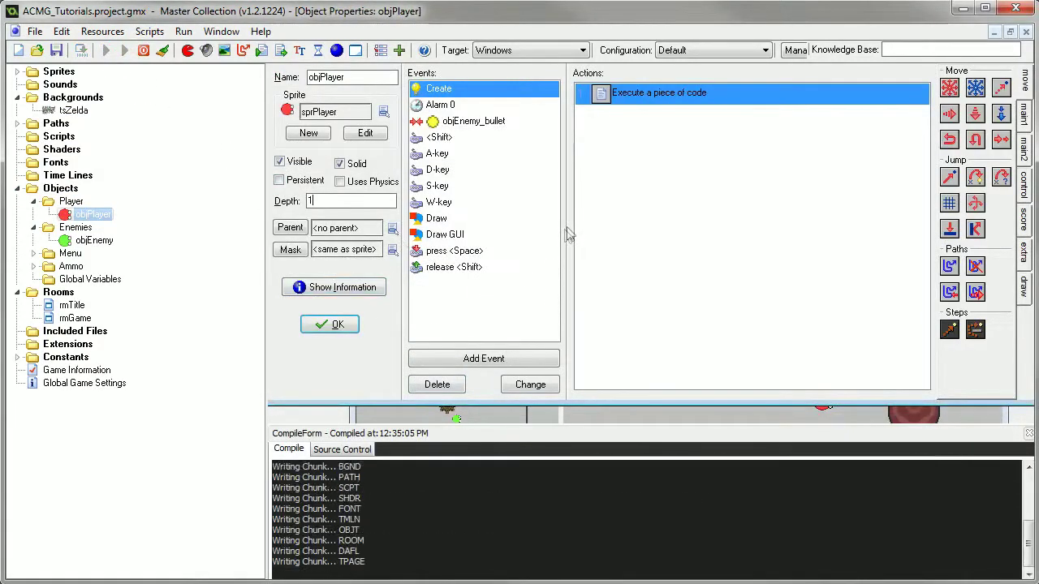
click(641, 225)
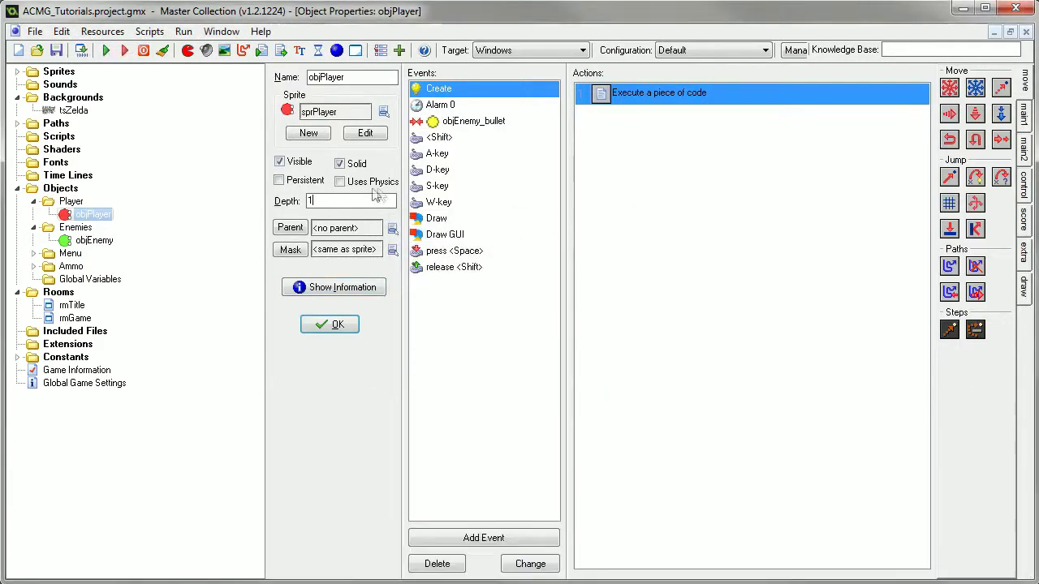
Set objPlayer's depth to -1, run the game, move the player over a tree, and close the game
text(-1)
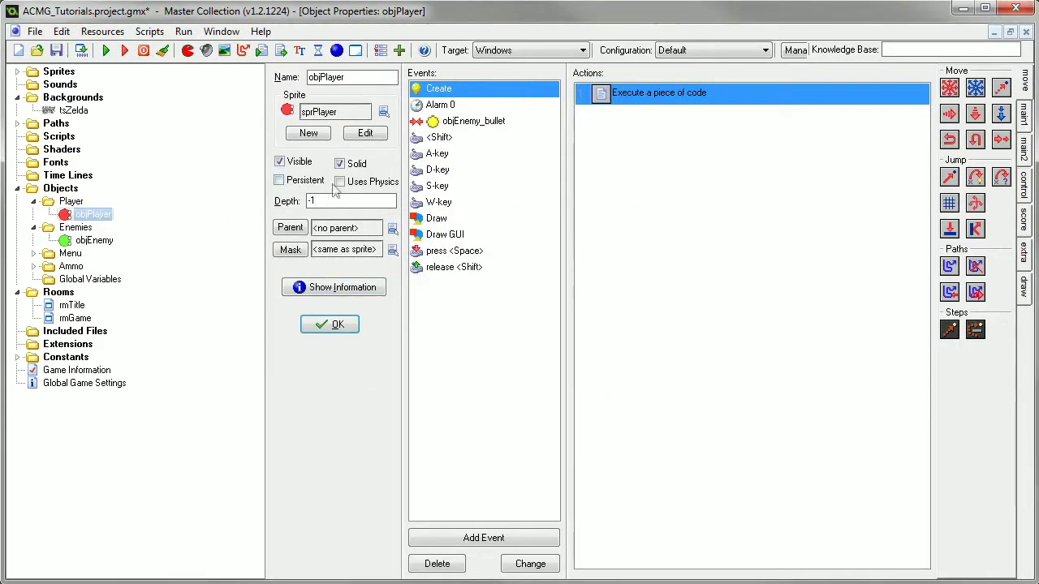
click(105, 50)
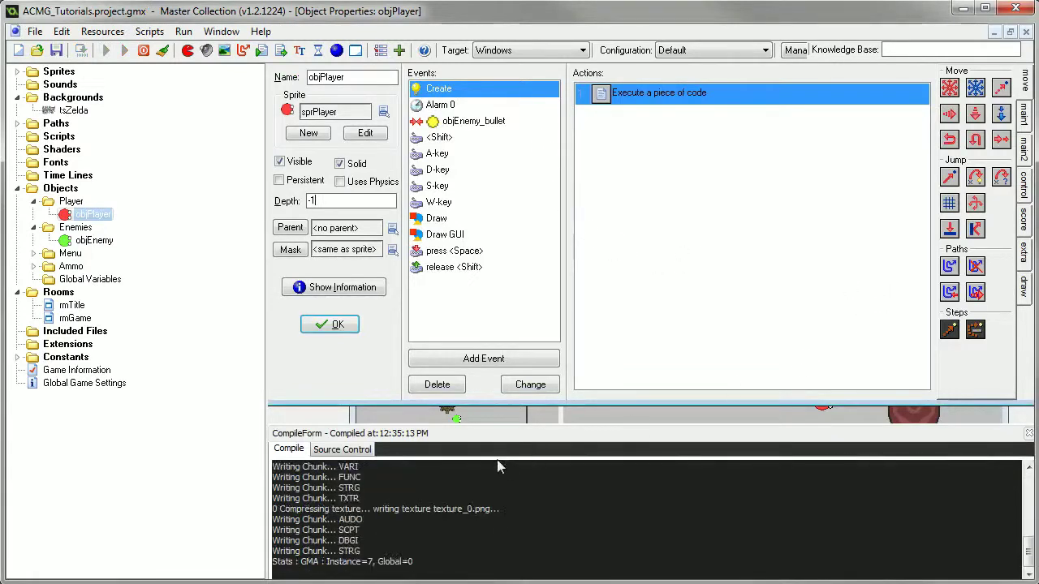
key(Return)
key(a)
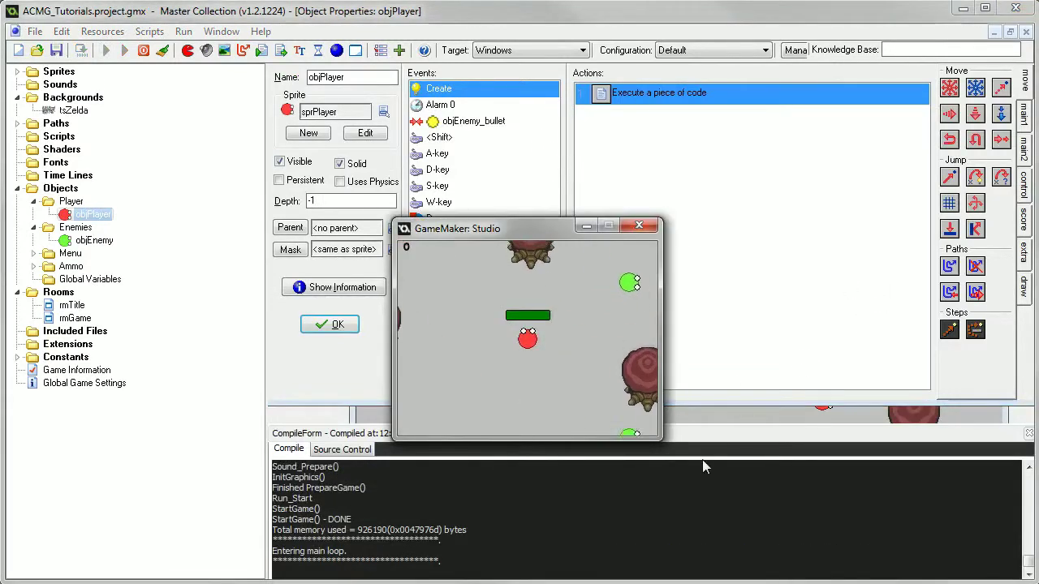
key(w)
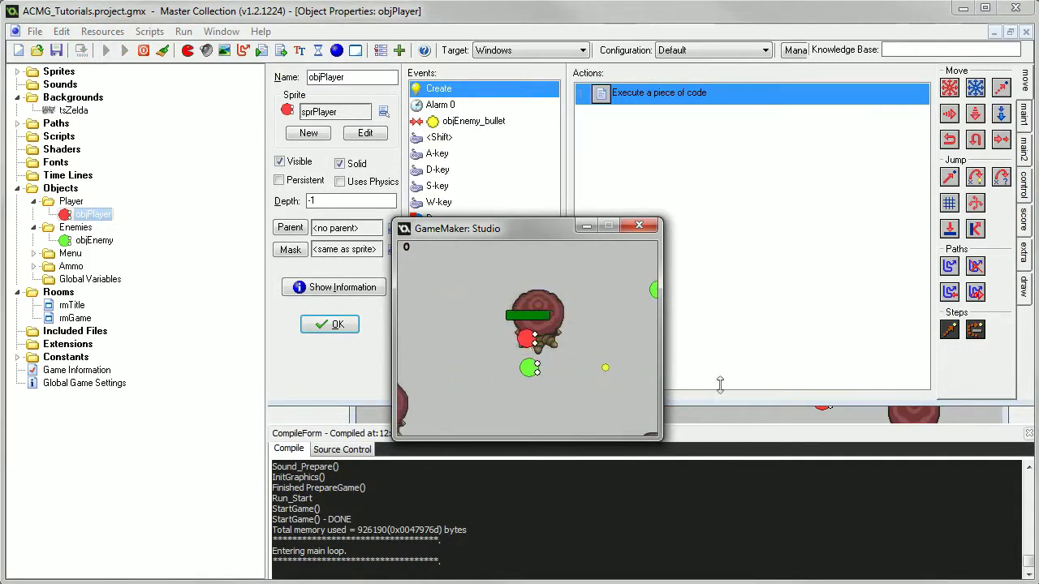
click(639, 225)
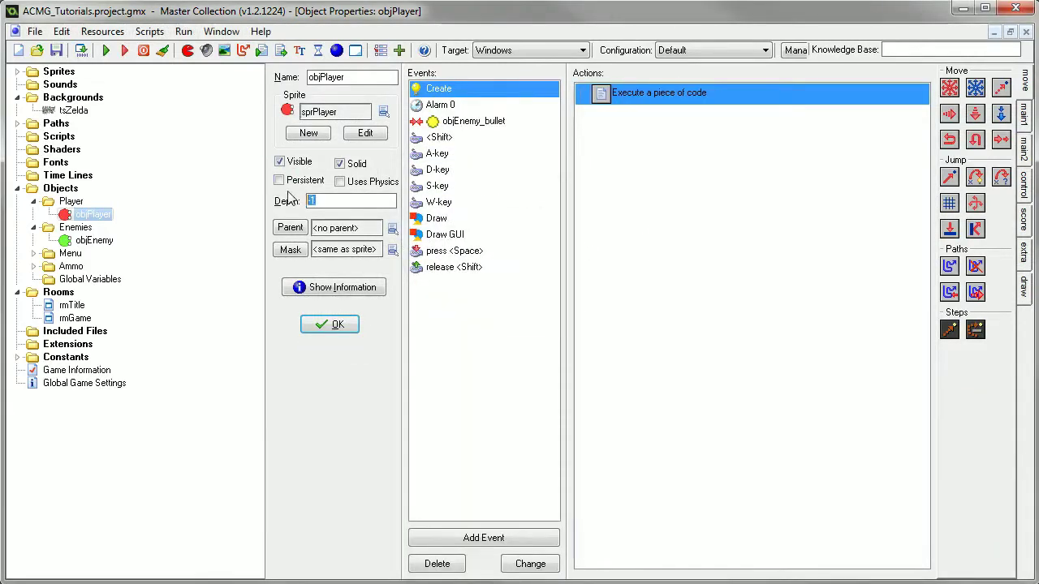
Set objPlayer's depth to 0 and confirm the object's properties
text(0)
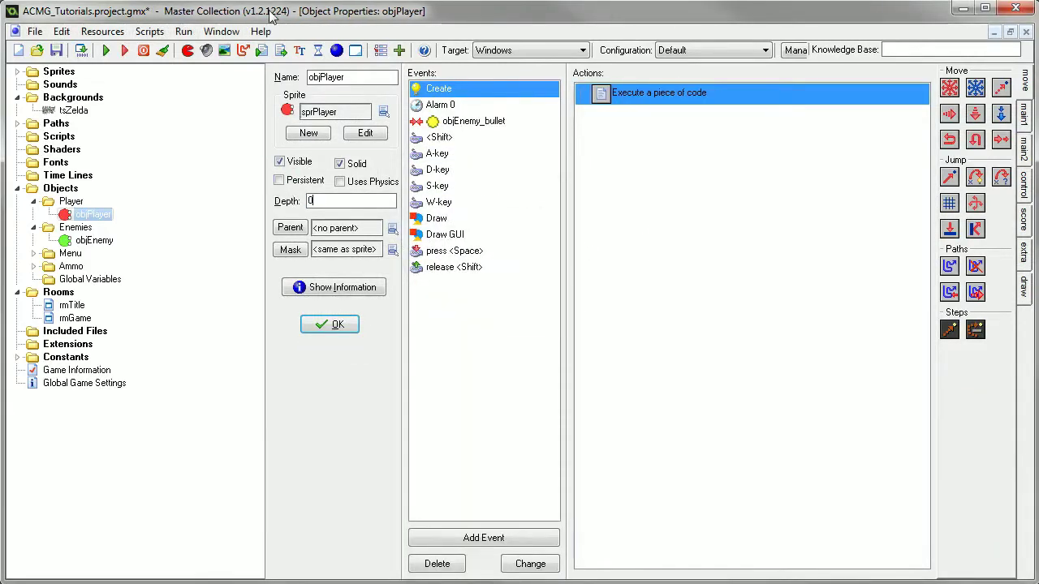
click(330, 324)
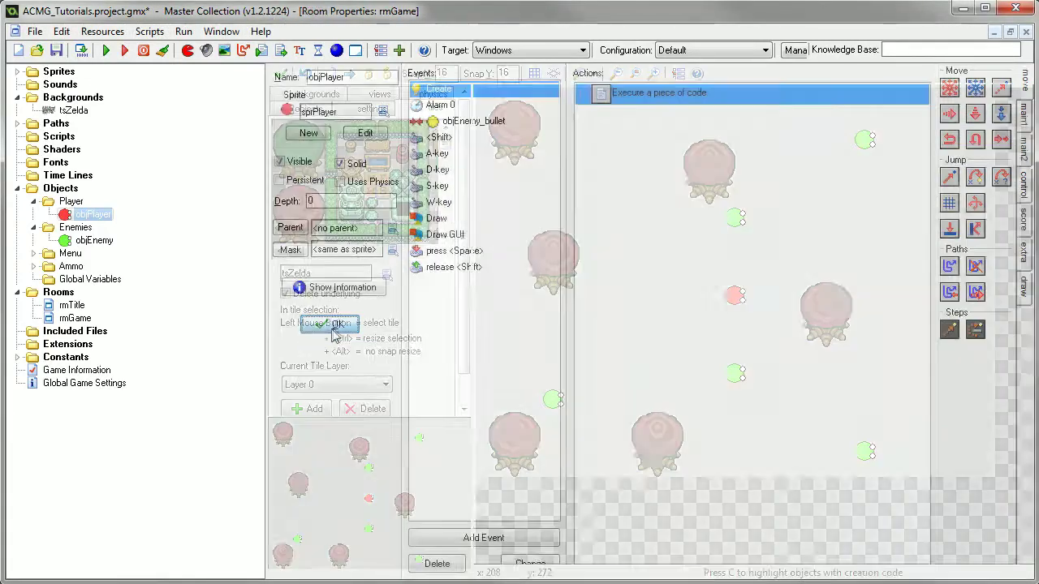
Reopen objPlayer from the Player group to review its properties, and close it
click(33, 201)
click(34, 214)
click(33, 214)
click(31, 202)
double_click(92, 214)
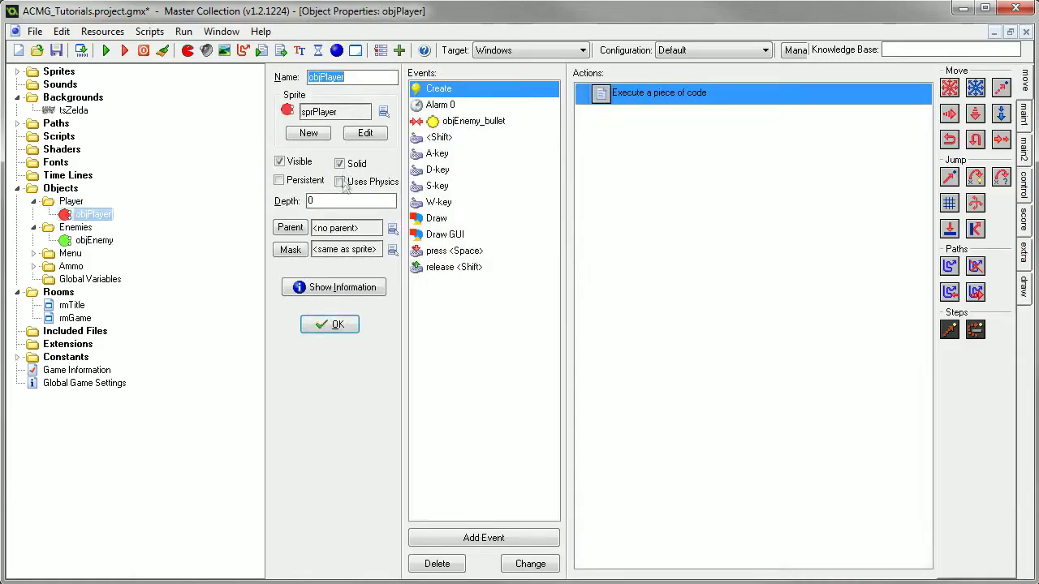
click(317, 326)
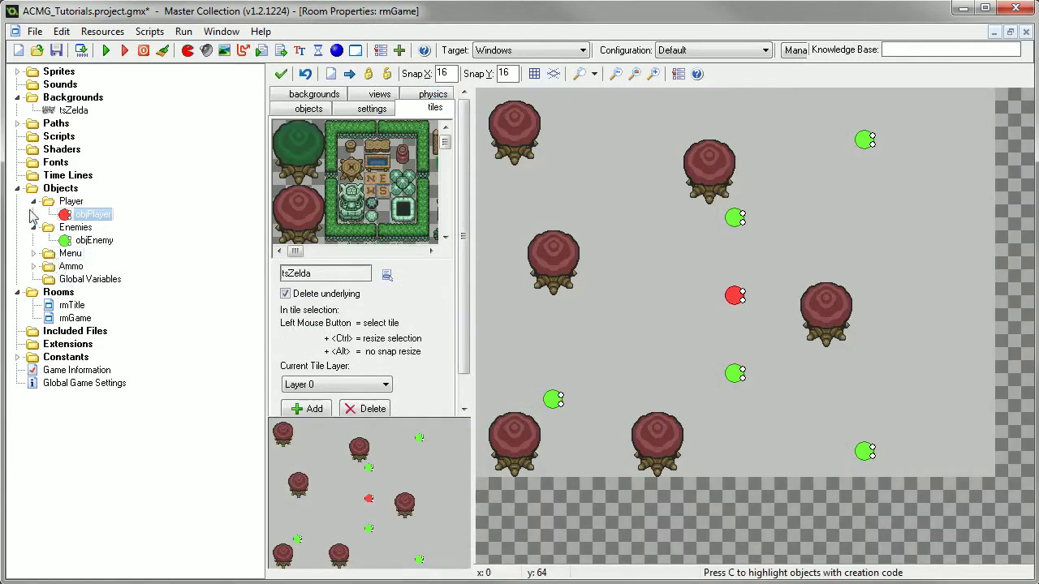
Create a new object in the Objects group and name it objCollide
right_click(33, 192)
click(57, 201)
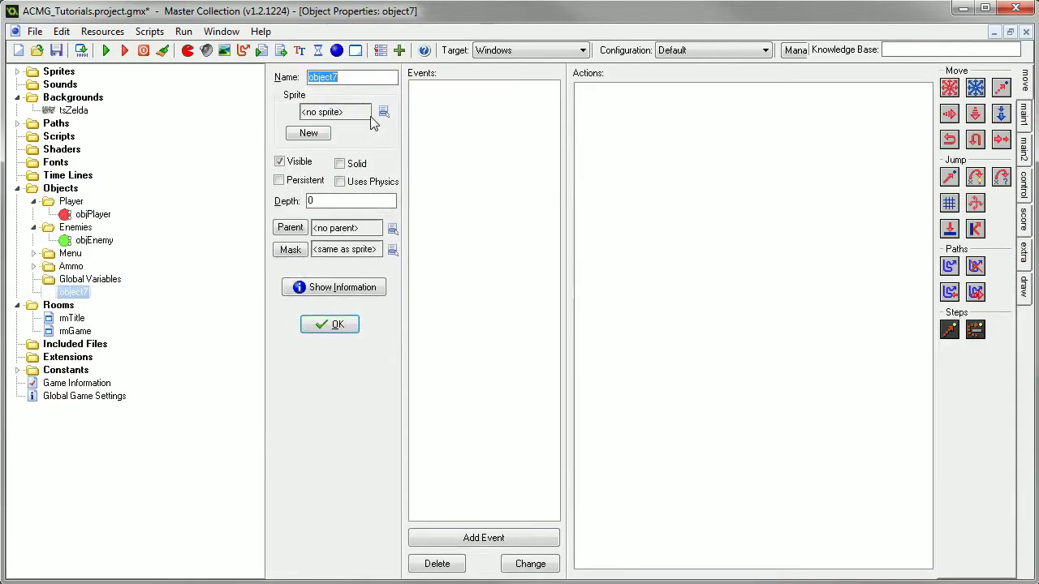
text(obj)
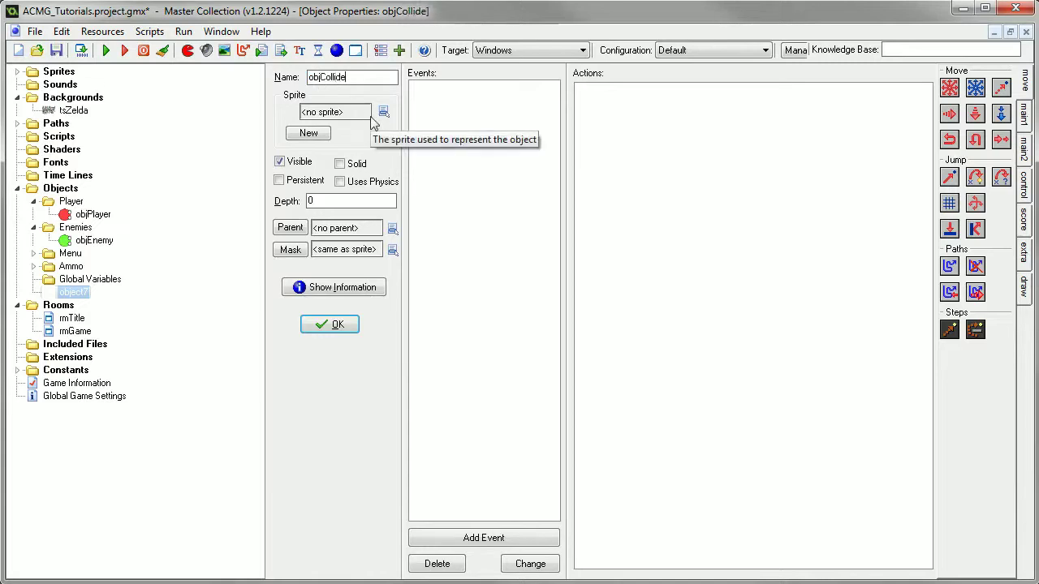
Create a new sprite named sprCollide for objCollide and open it in the Sprite Editor
click(336, 113)
click(319, 132)
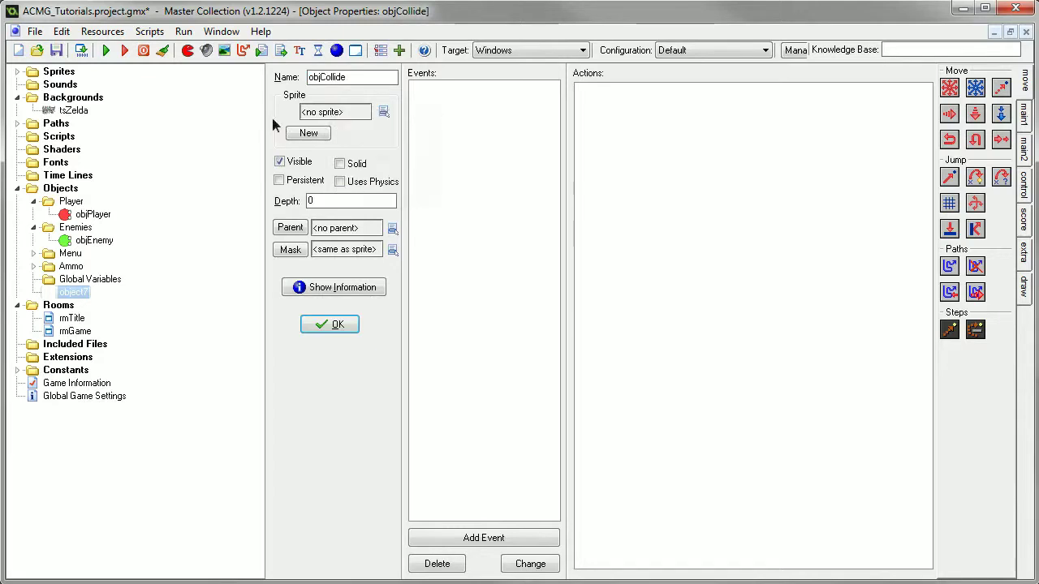
click(300, 132)
text(sprCollide)
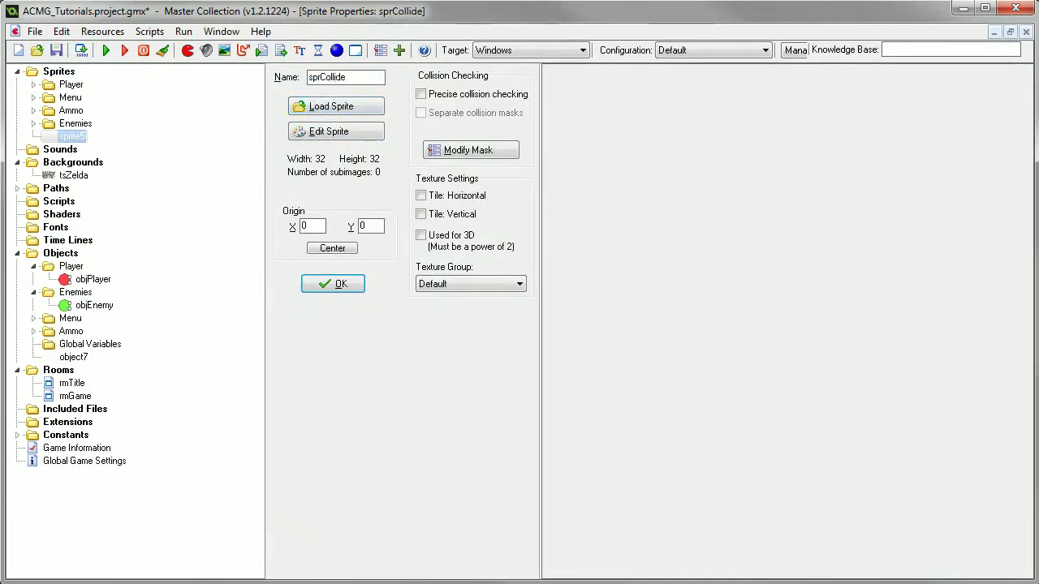
click(337, 138)
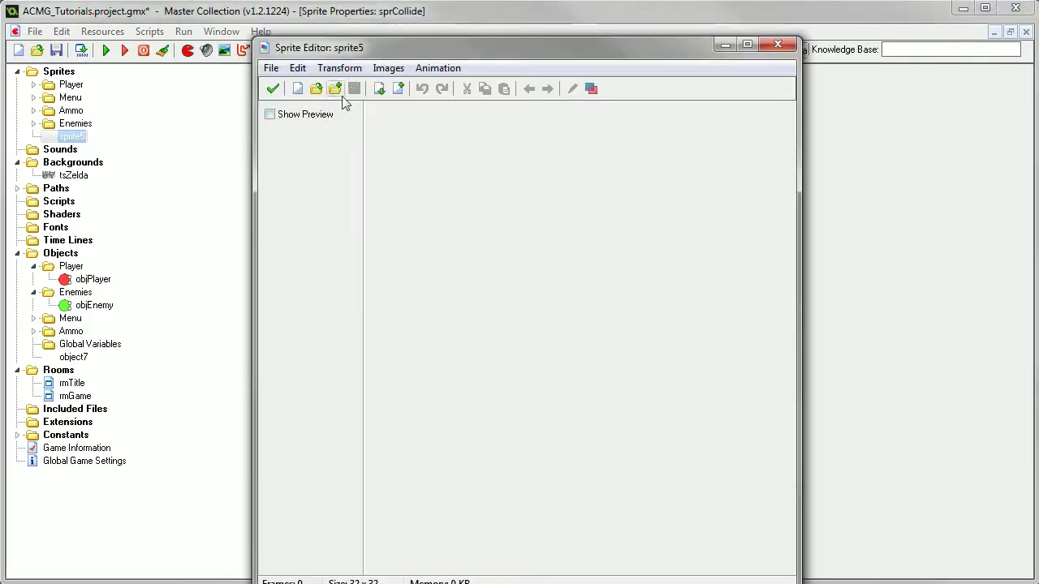
click(298, 90)
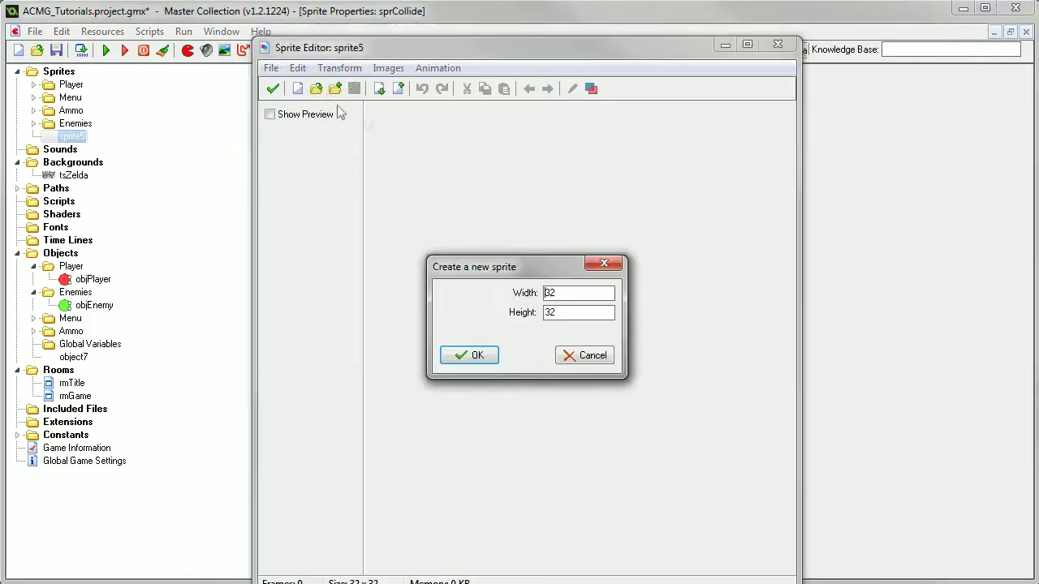
click(467, 356)
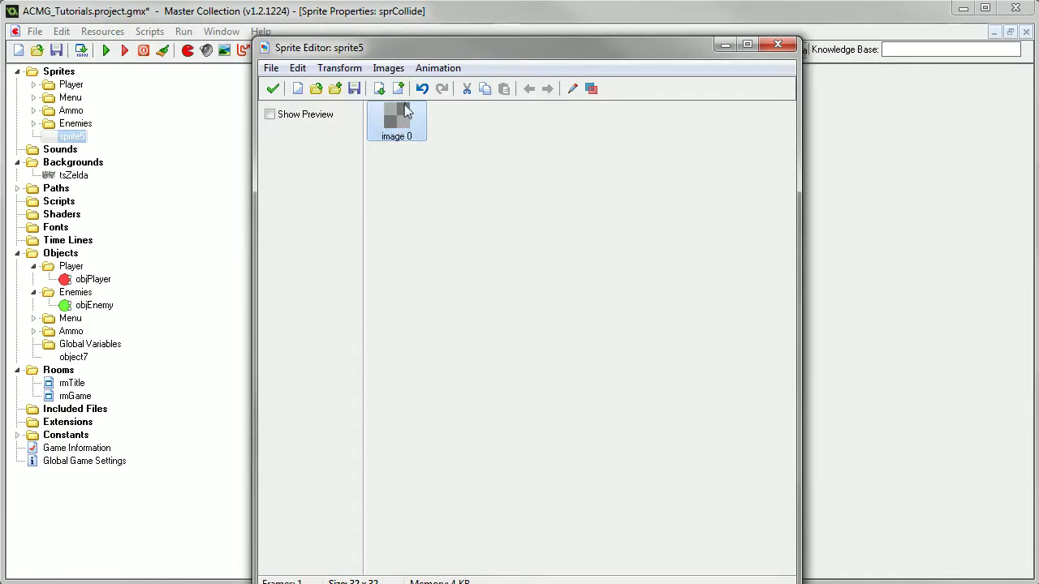
key(Delete)
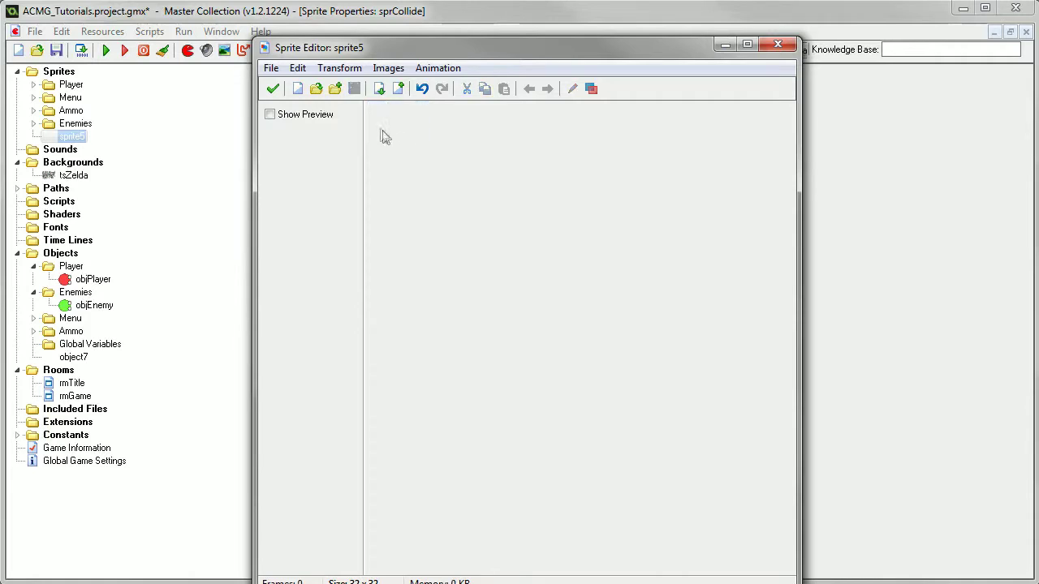
Create a 16 x 16 image for sprCollide, fill it entirely with light red, and keep the edited sprite
click(297, 88)
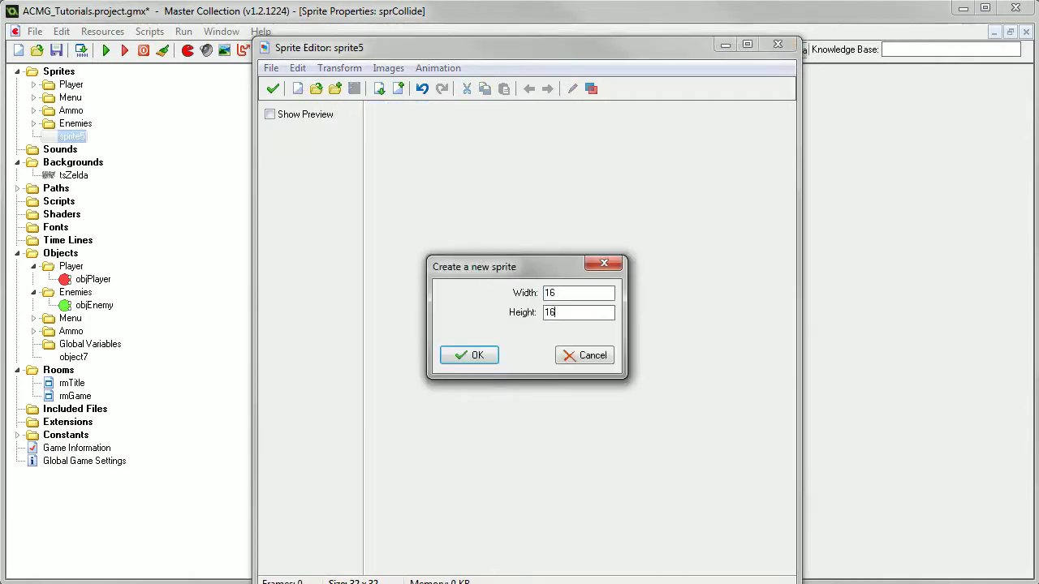
key(Return)
double_click(393, 118)
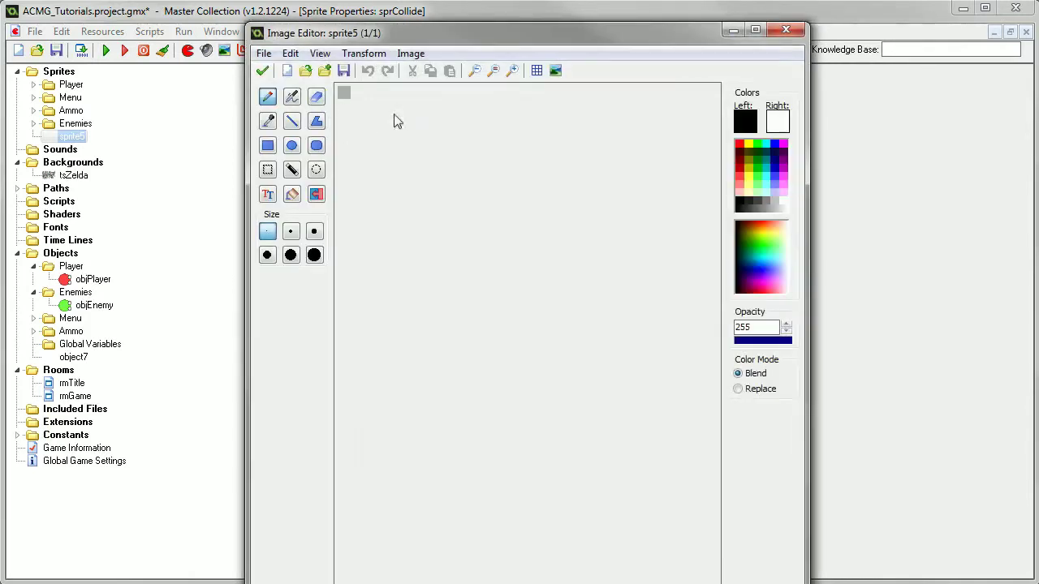
click(291, 195)
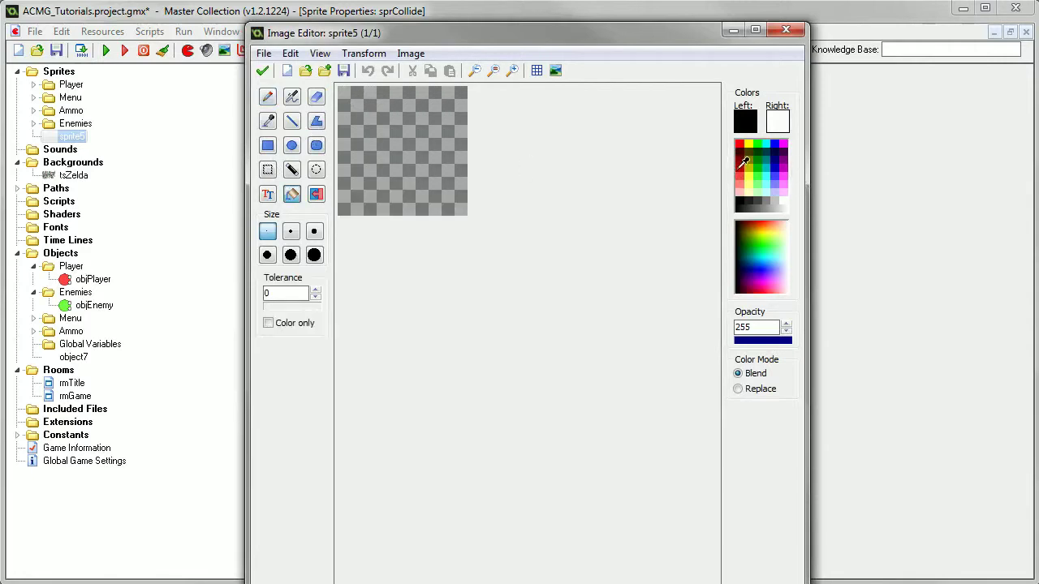
click(740, 169)
click(350, 106)
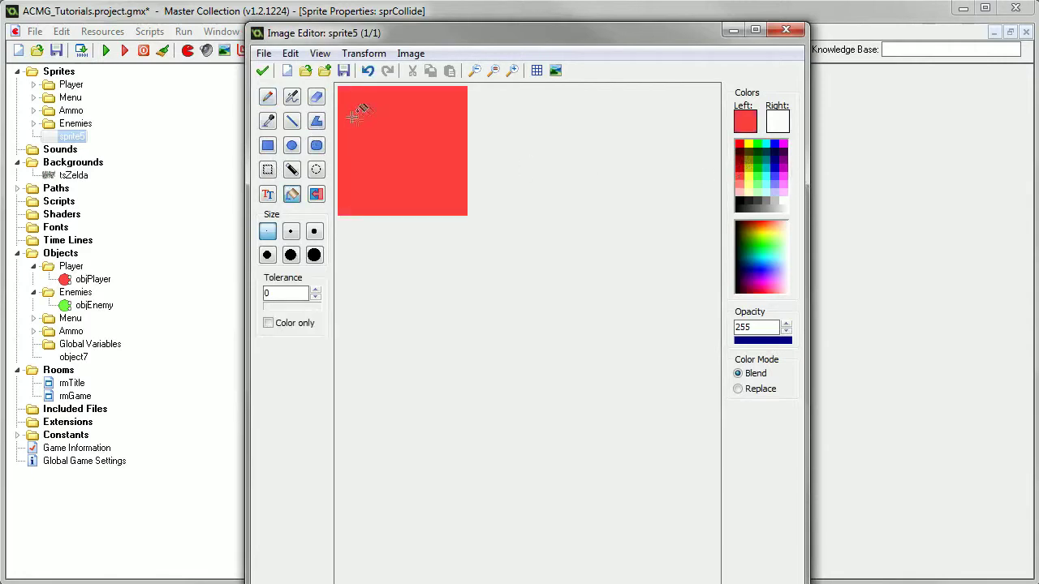
click(262, 71)
click(273, 88)
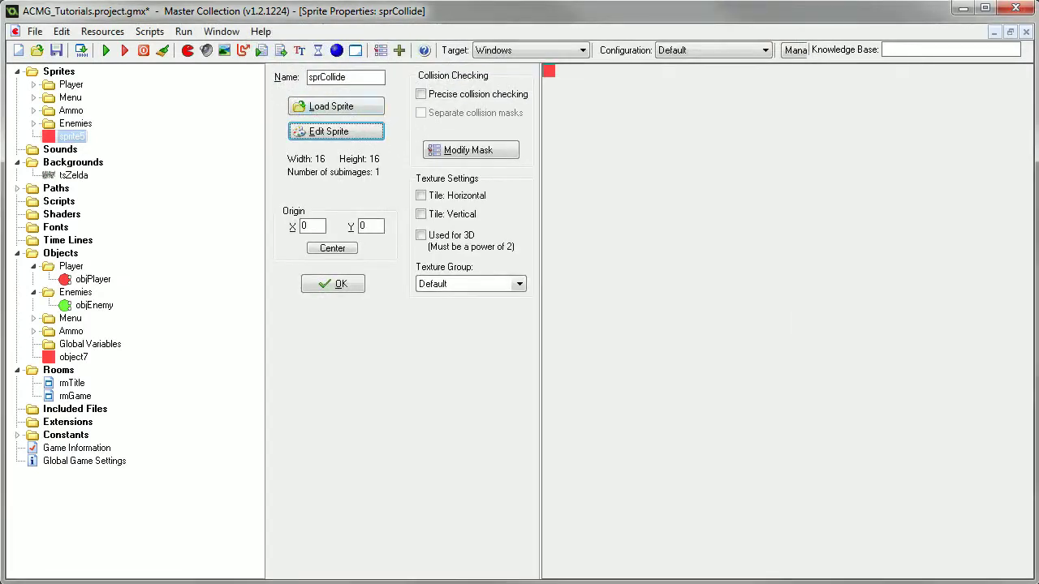
Center sprCollide's origin at 8, 8, and make objCollide solid, confirming both the sprite and the object
click(351, 251)
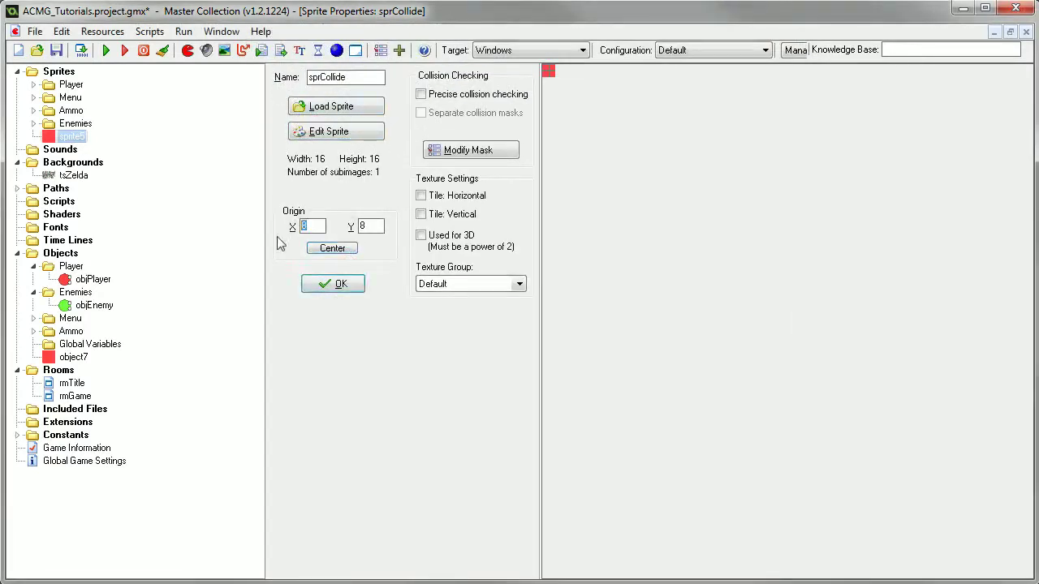
click(355, 284)
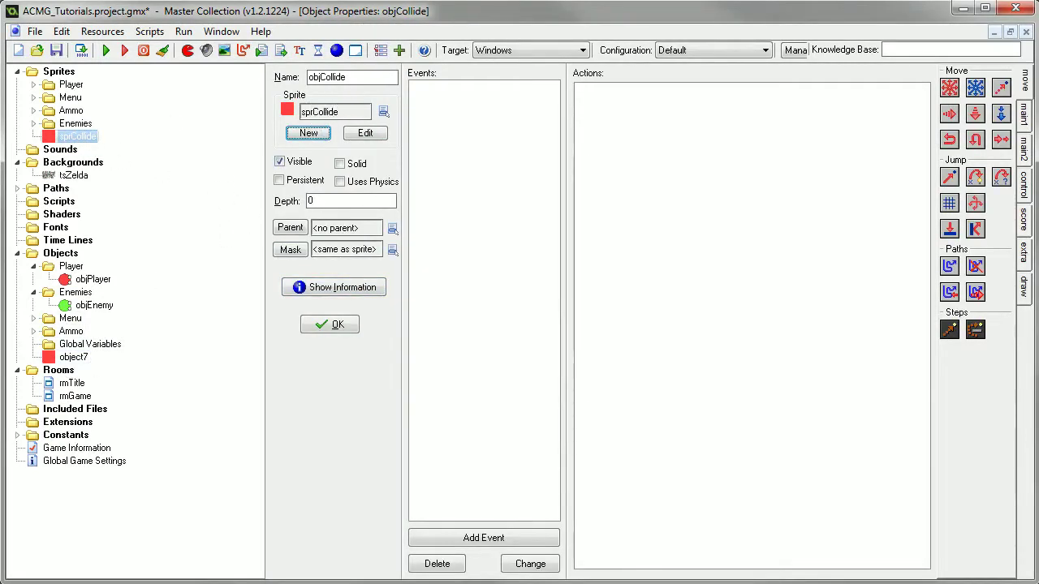
click(340, 165)
click(332, 325)
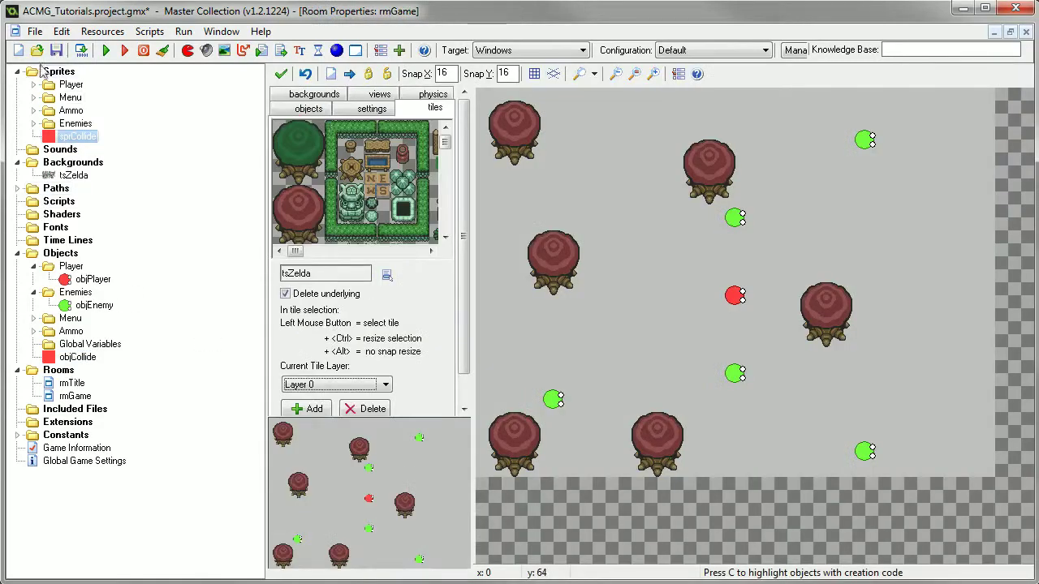
Save the project and add a Create event with an Execute Code action to objCollide
click(56, 51)
double_click(77, 358)
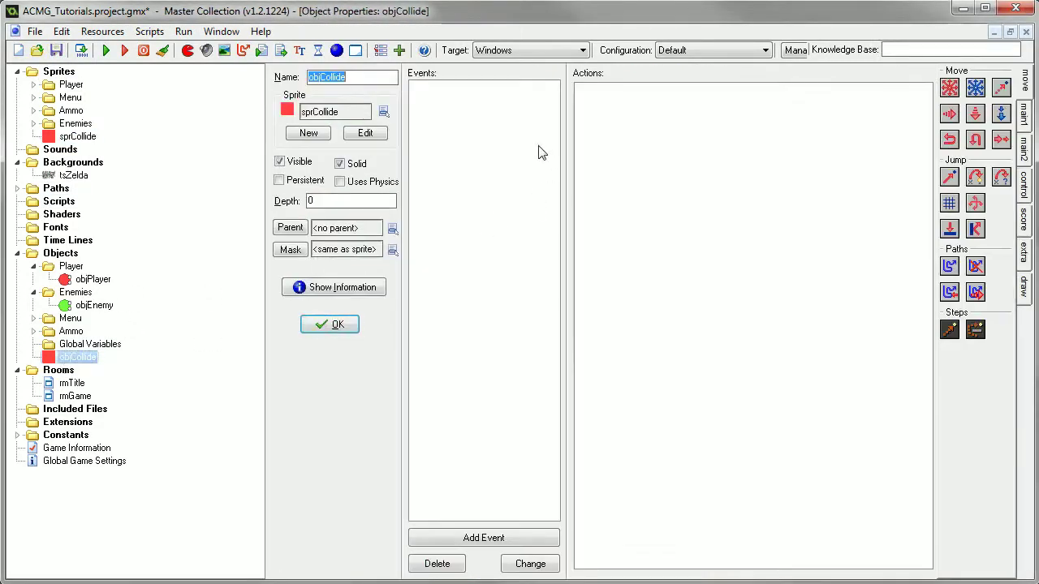
click(483, 538)
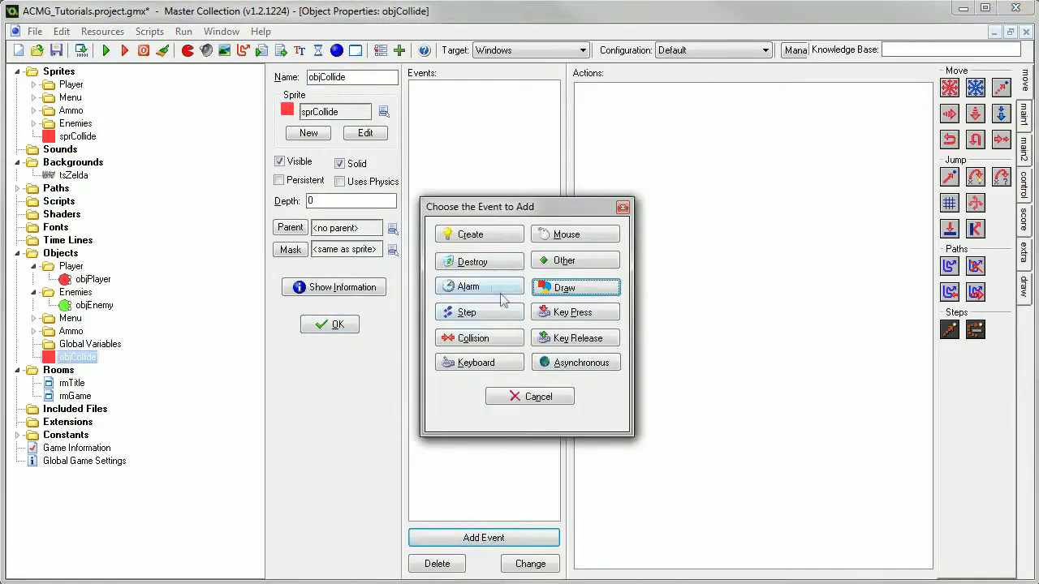
click(477, 244)
click(1025, 185)
drag(975, 239, 853, 227)
Write the comment "// Make sure this block is invisible" and image_alpha = 0; in objCollide's Create code, confirm the object and save the project
text(// Make sure this block)
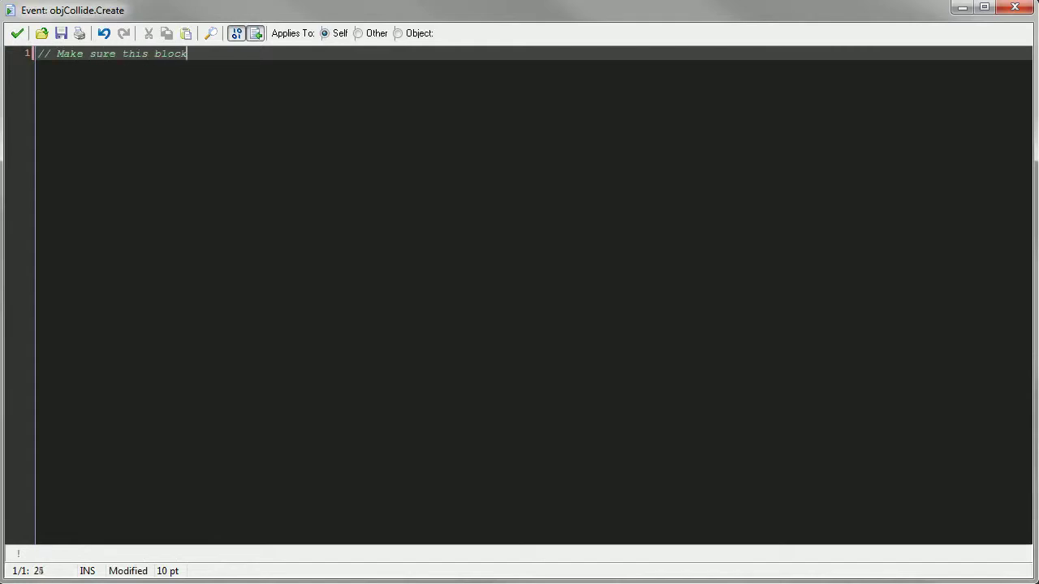
key(Return)
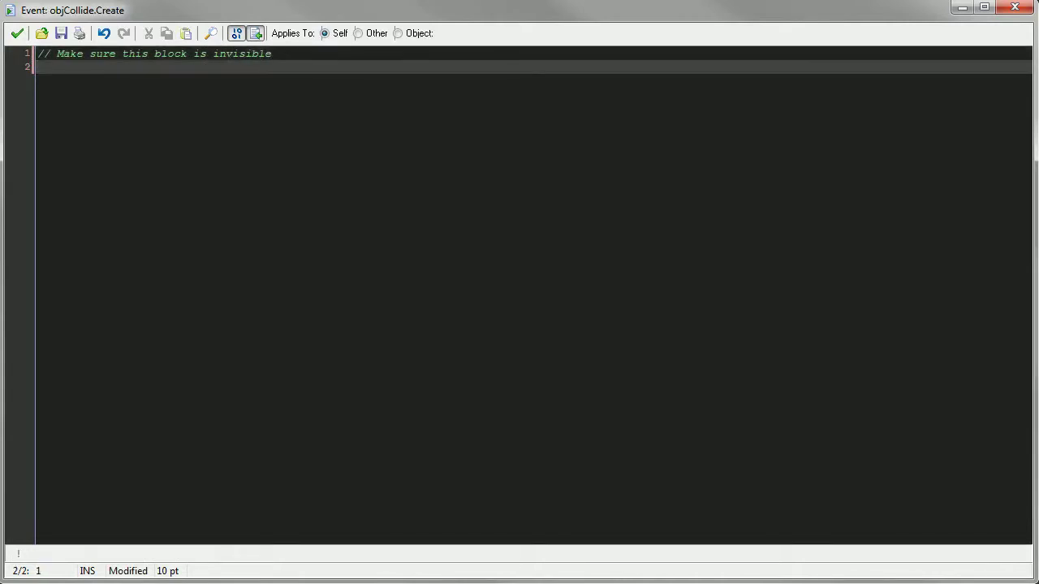
text(image_alpha = 0;)
click(17, 34)
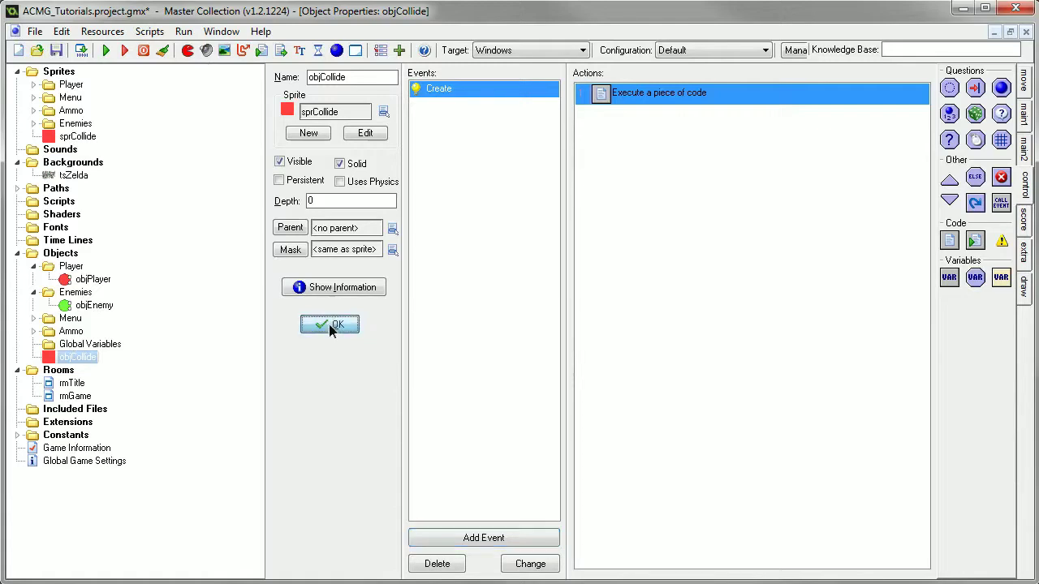
click(329, 325)
click(55, 50)
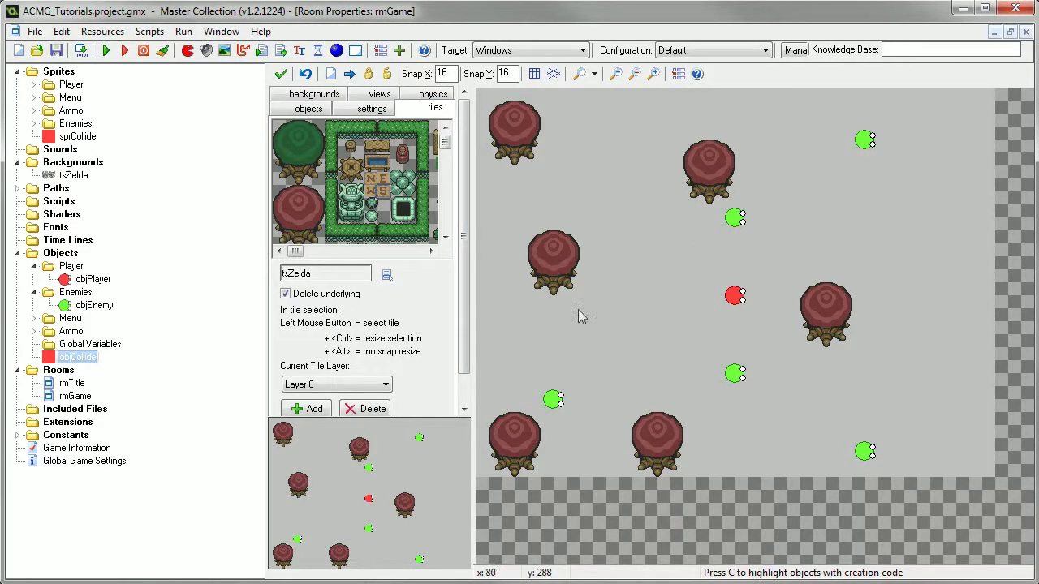
Place objCollide instances in rmGame over the trunk of the upper-middle tree, in two rows of four blocks
click(308, 108)
click(304, 209)
click(353, 305)
click(634, 207)
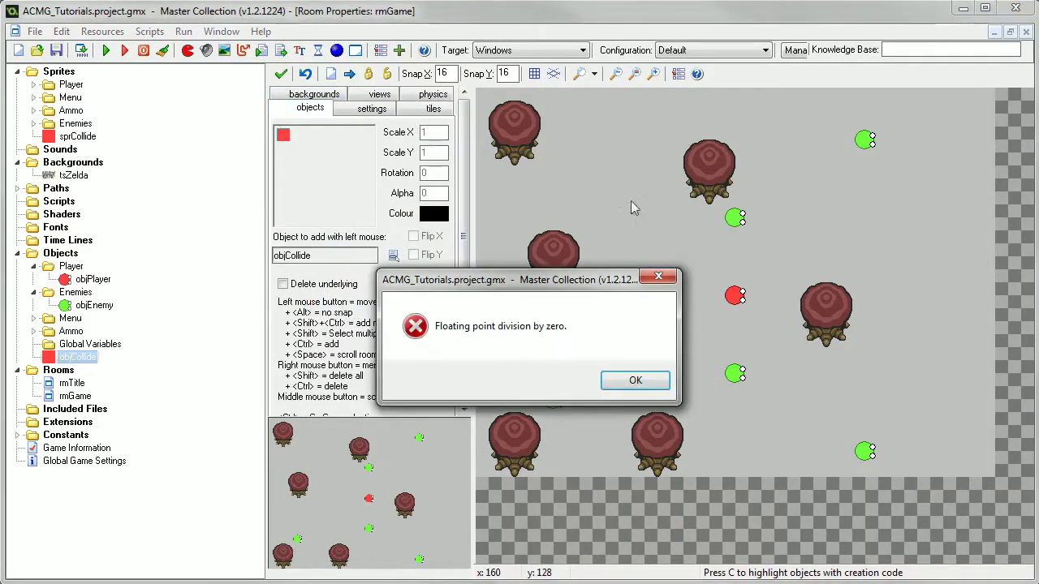
click(636, 379)
drag(584, 209, 728, 212)
click(702, 172)
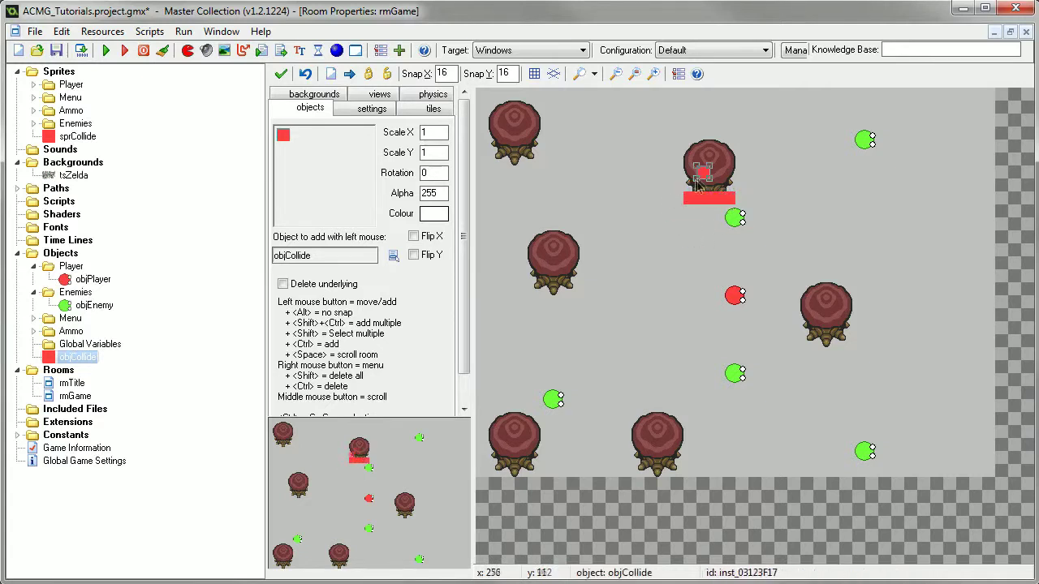
drag(703, 174, 731, 186)
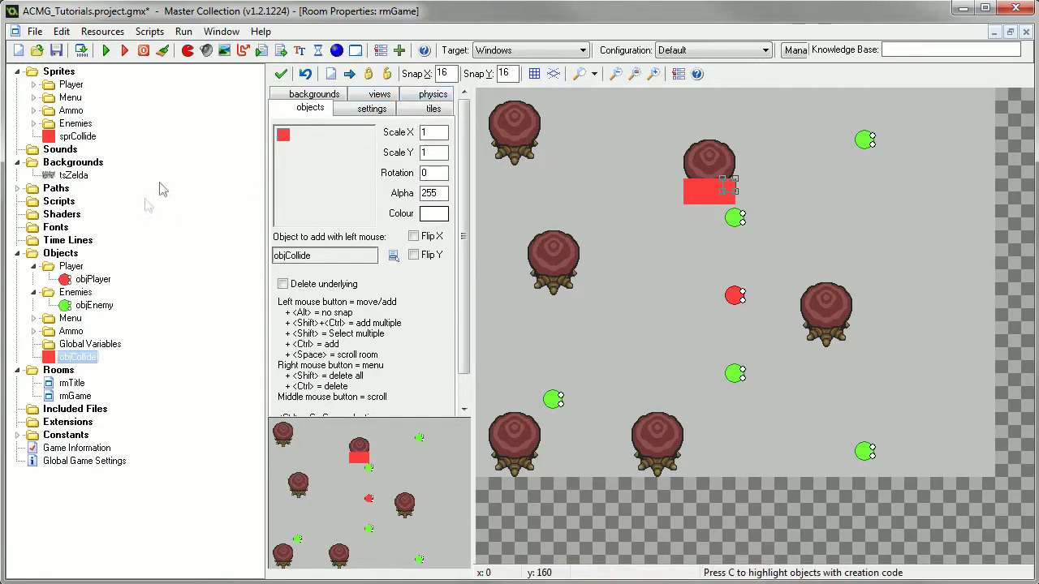
Set objCollide's depth to 1, confirm the object and save the project
double_click(75, 357)
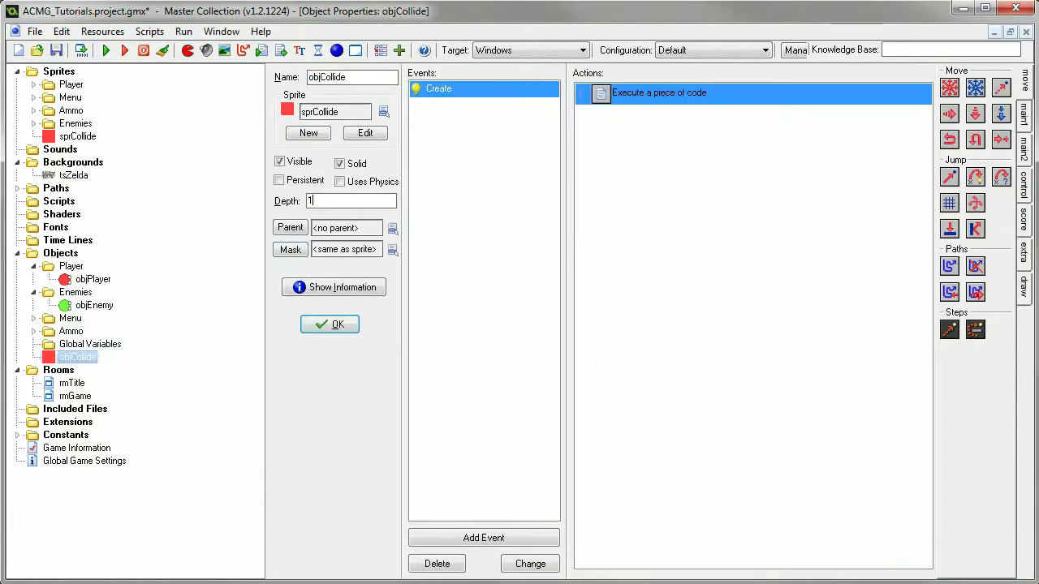
key(Return)
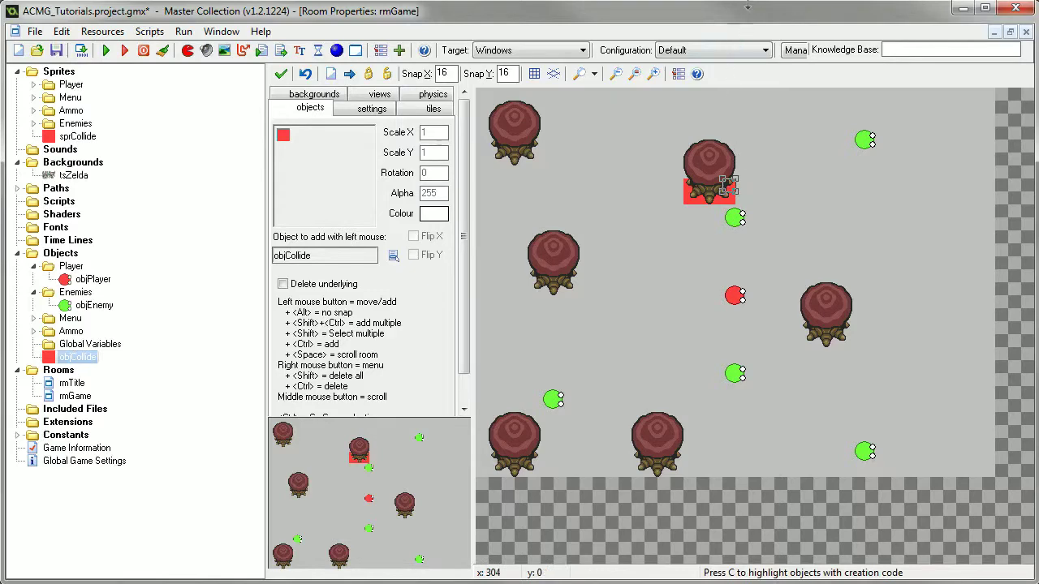
click(56, 51)
Run the game, start a new game, move the player around the trees to test it, and close the game
click(105, 51)
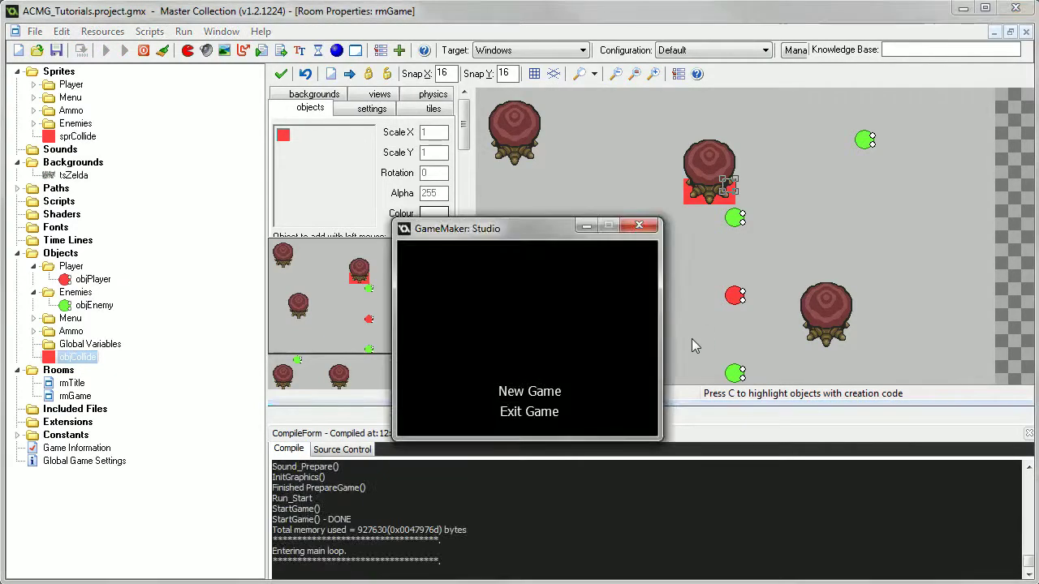
click(542, 393)
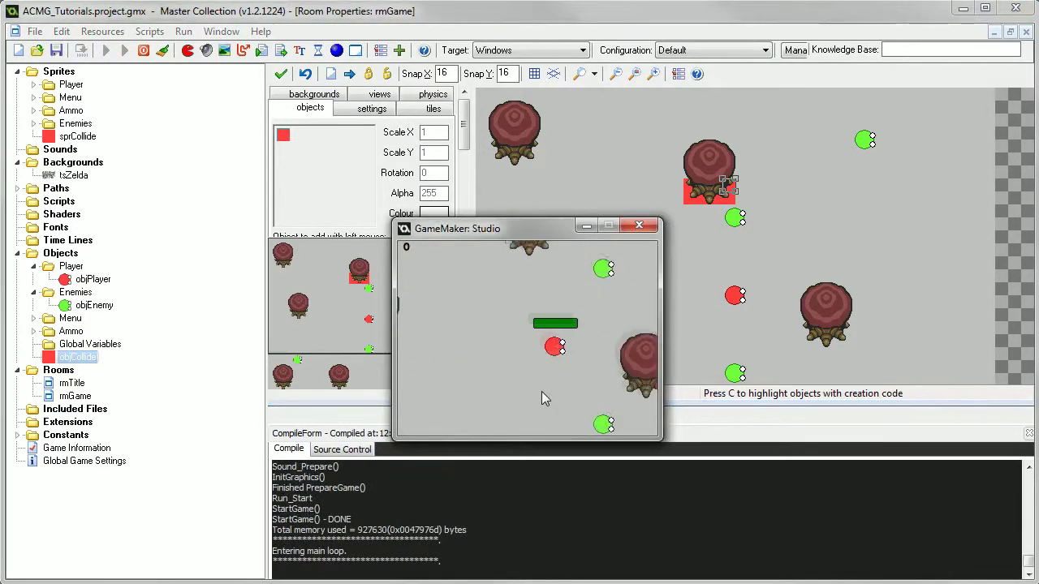
key(Up)
key(Right)
key(Down)
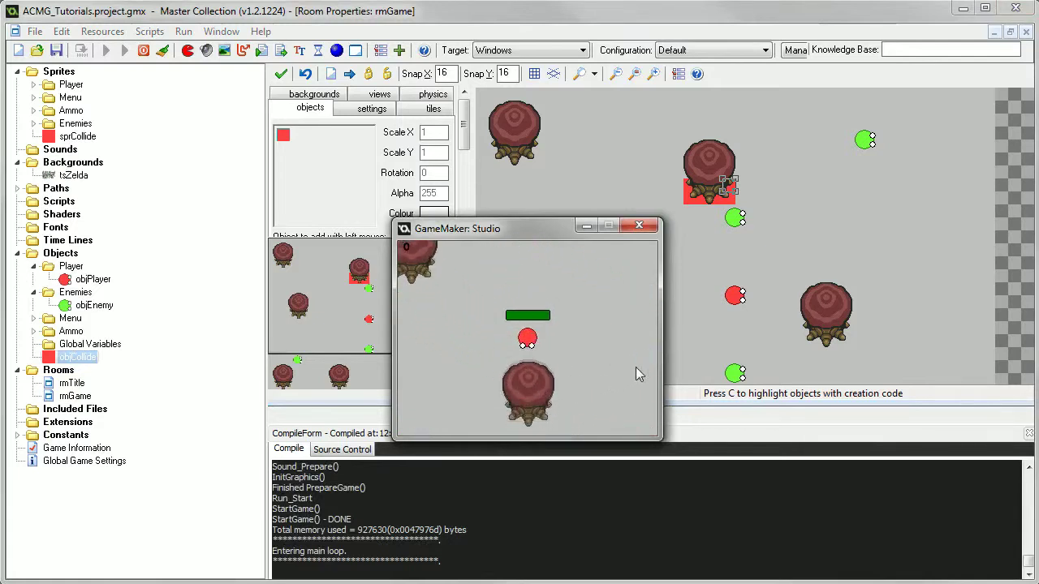
key(Left)
key(Up)
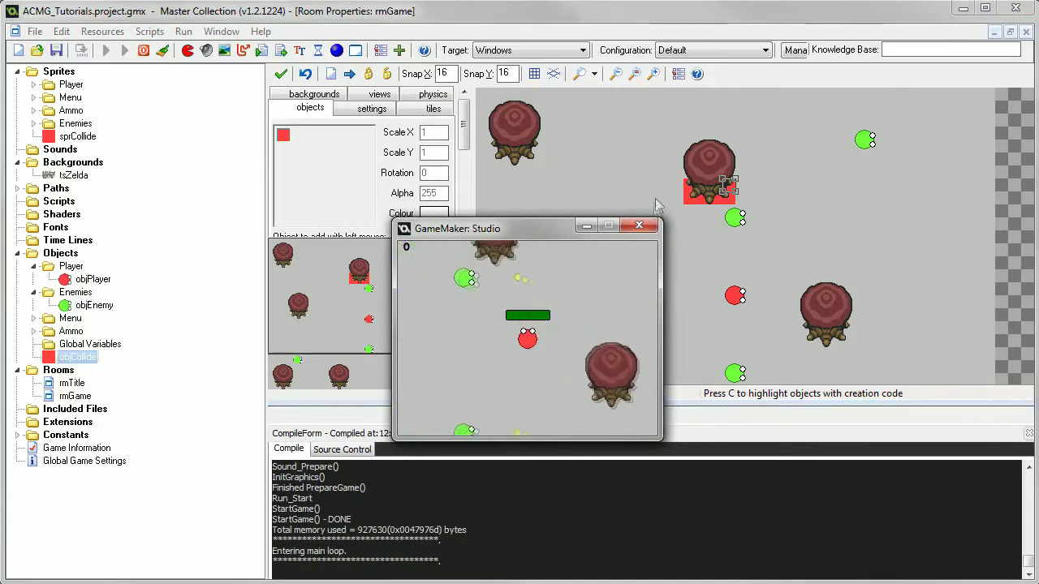
click(645, 224)
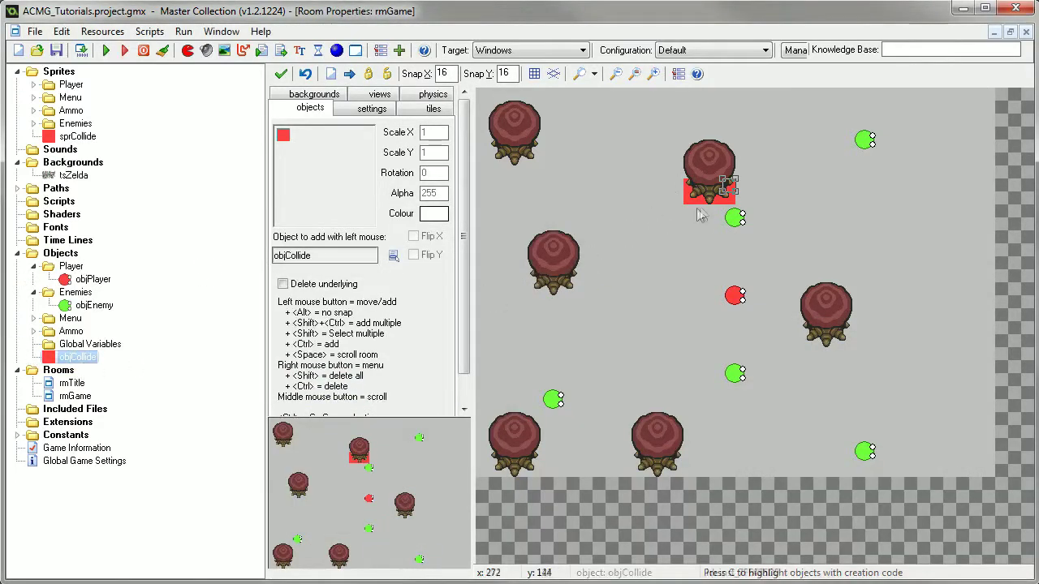
double_click(103, 309)
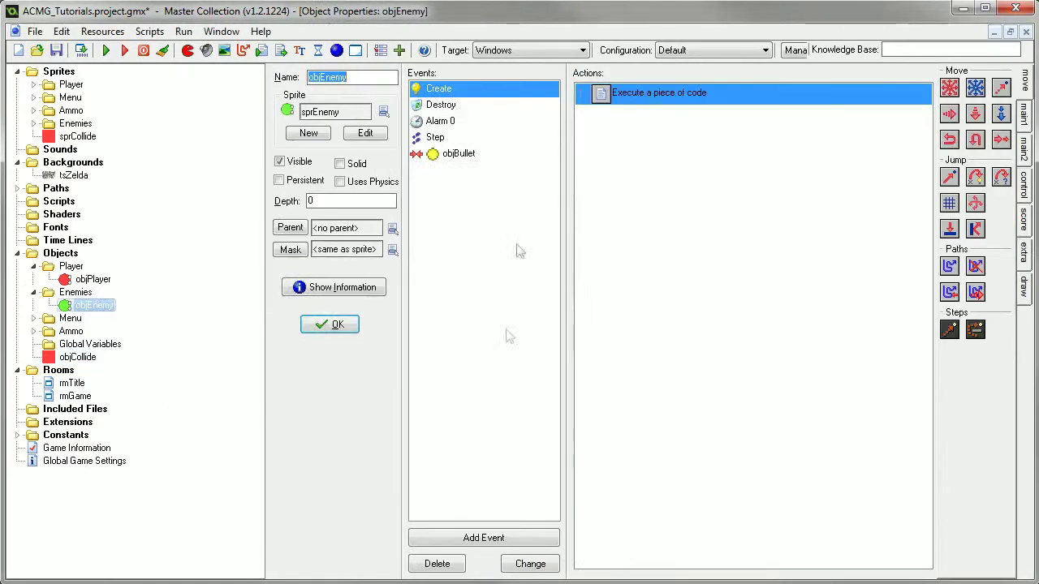
click(467, 541)
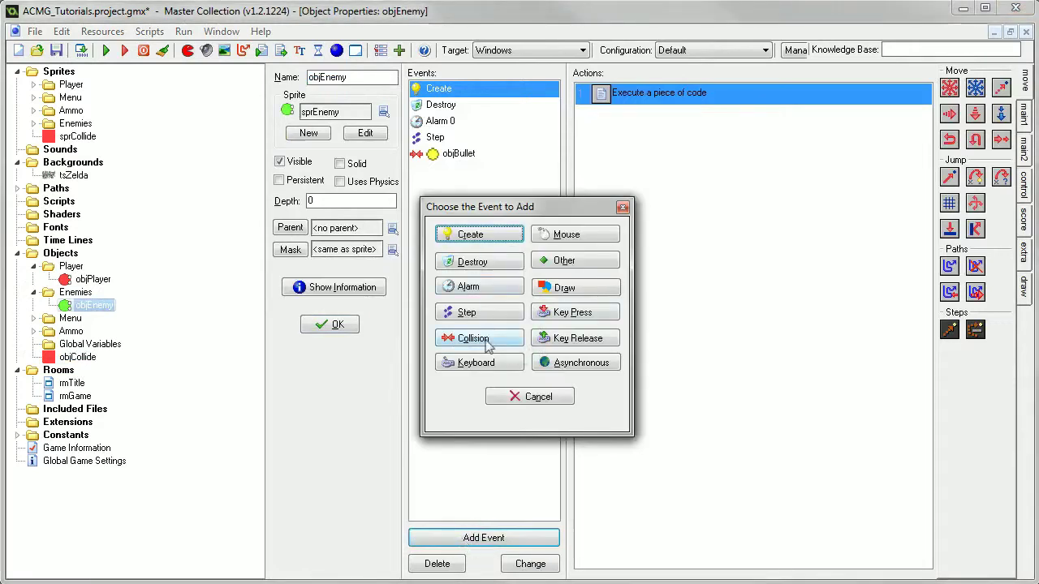
click(487, 339)
click(531, 439)
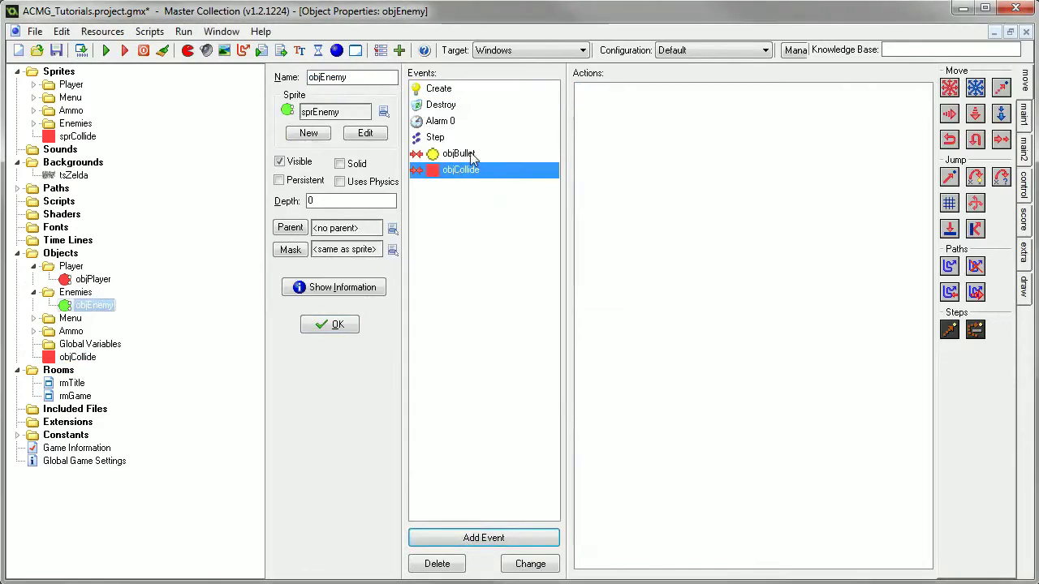
click(445, 138)
click(641, 94)
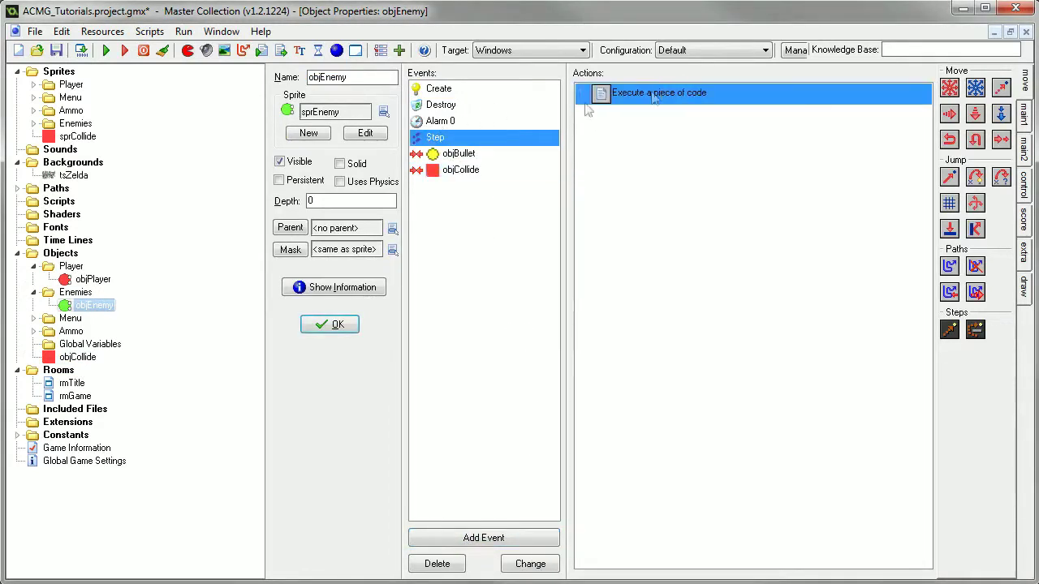
double_click(659, 96)
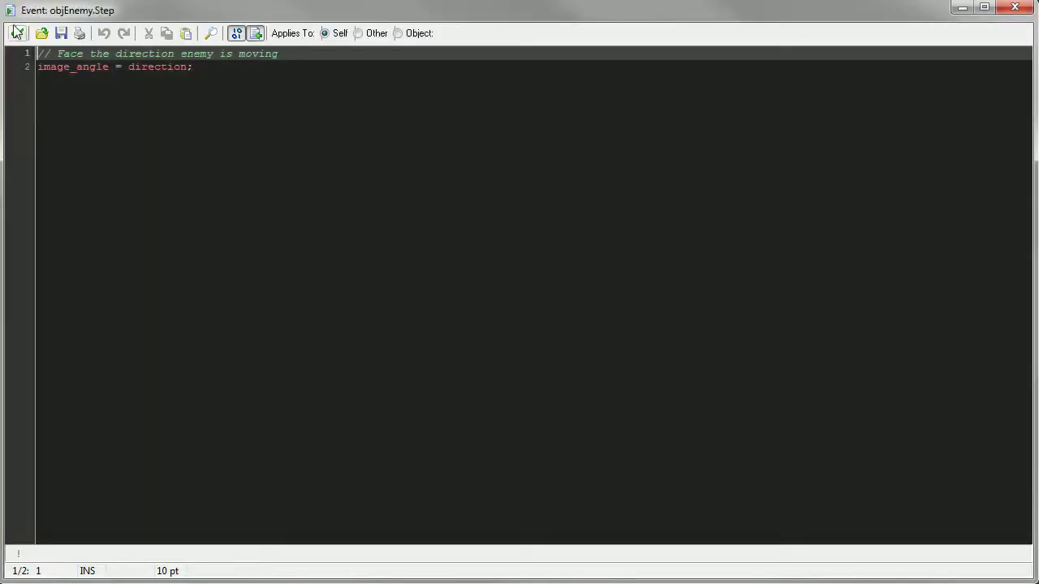
click(16, 33)
click(447, 122)
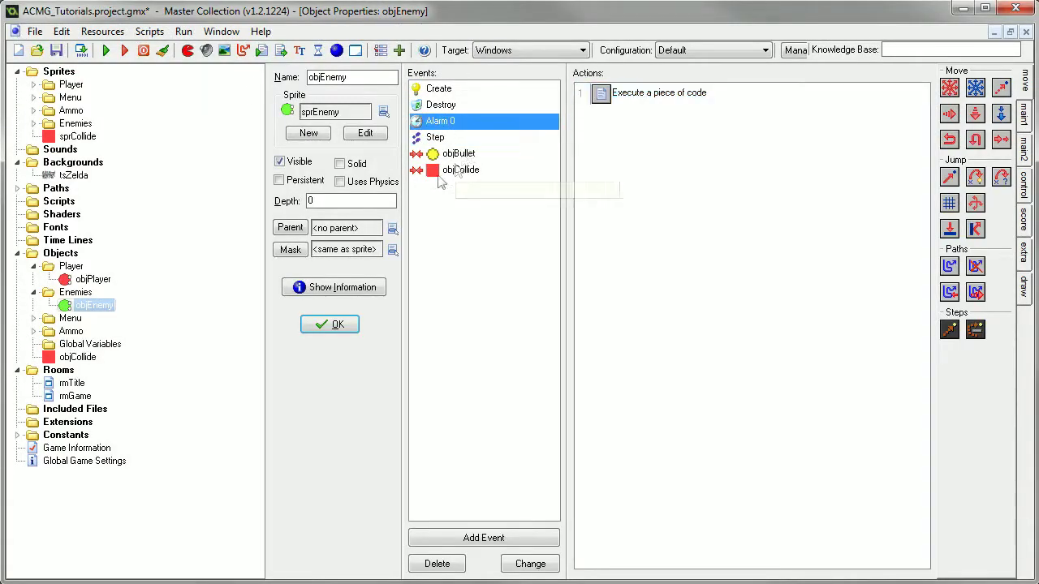
click(494, 172)
click(450, 91)
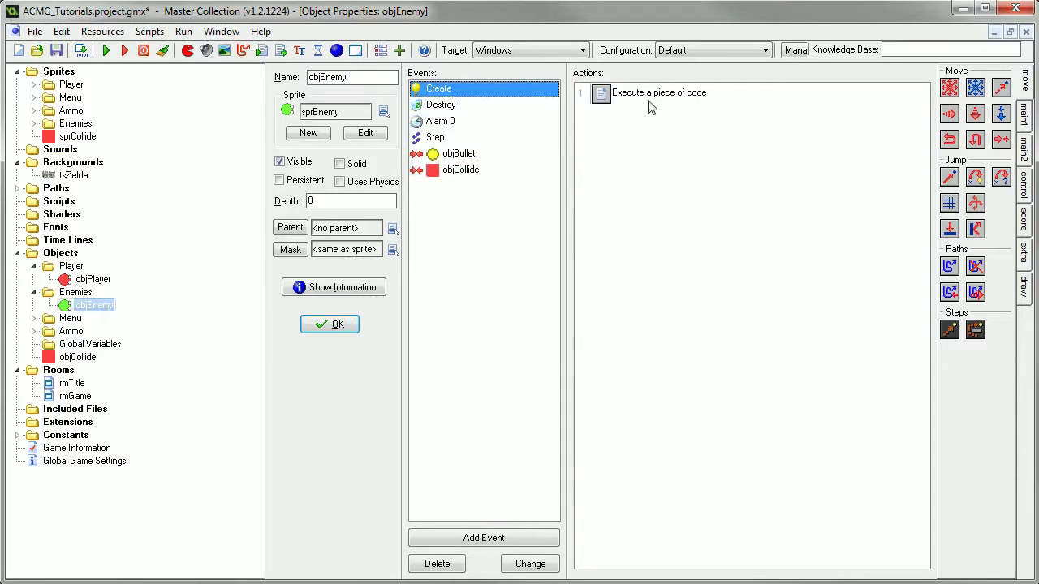
click(471, 172)
click(437, 563)
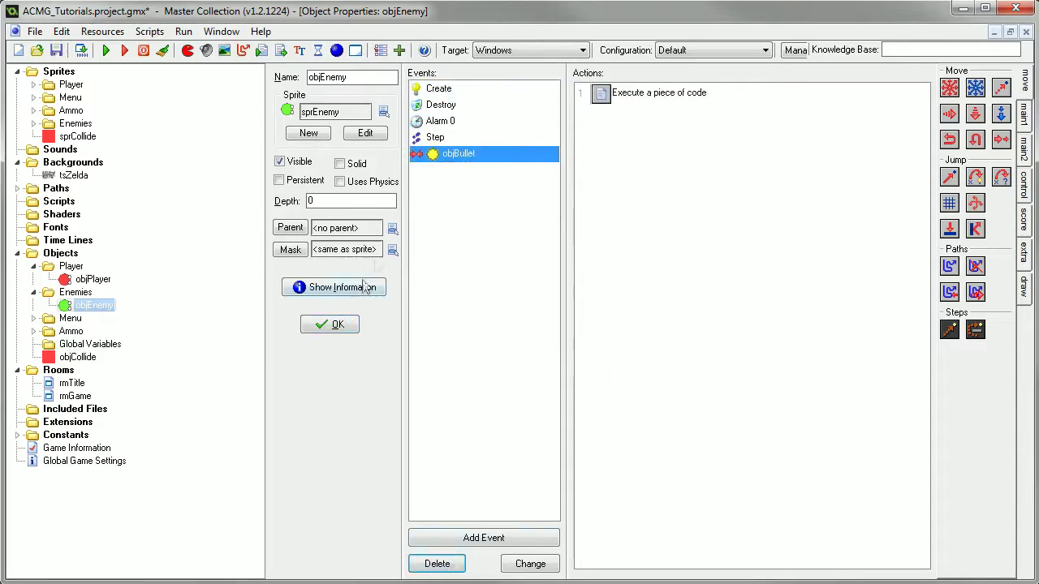
click(318, 326)
Add a collision event with objCollide to objPlayer
double_click(103, 277)
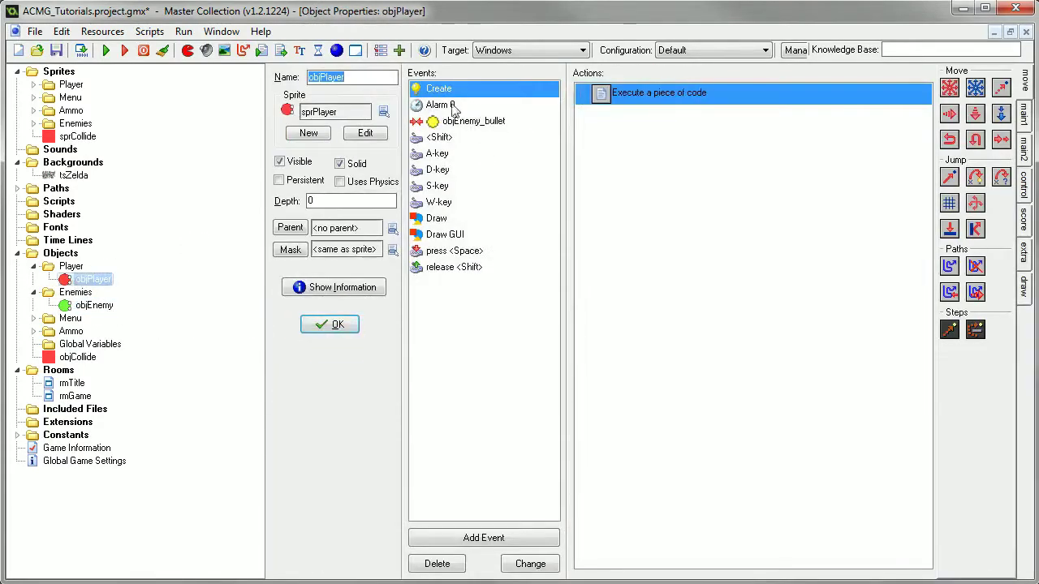
click(480, 538)
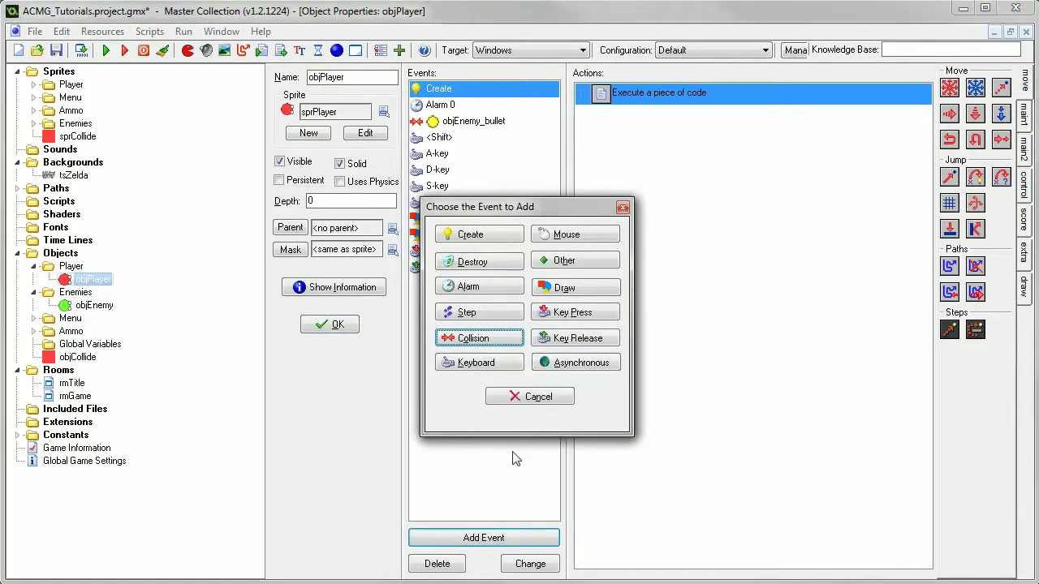
click(479, 339)
click(496, 446)
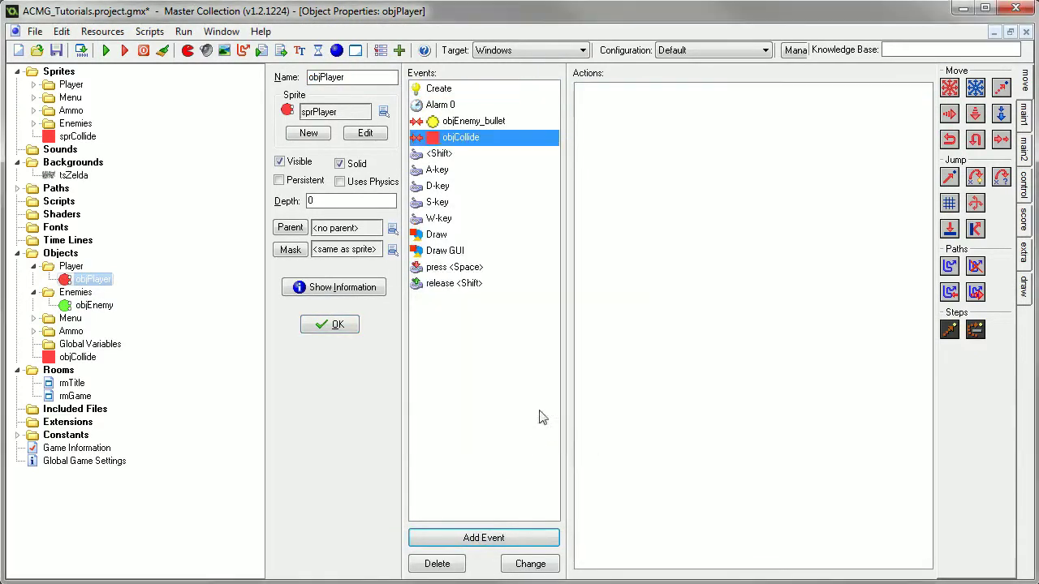
Examine the movement code in objPlayer's A-key event and close it
click(445, 171)
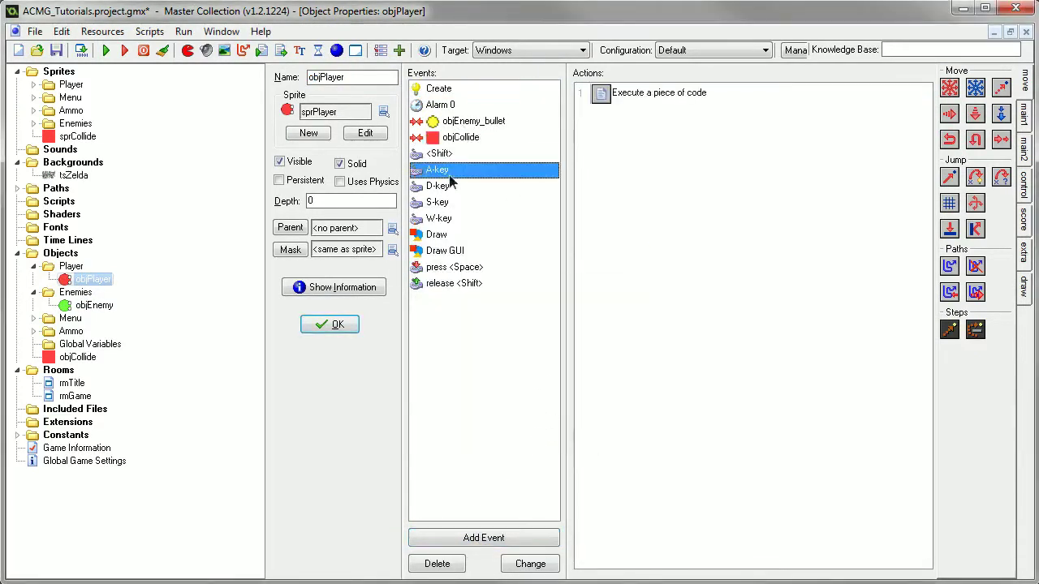
double_click(658, 94)
key(Down)
key(Down)
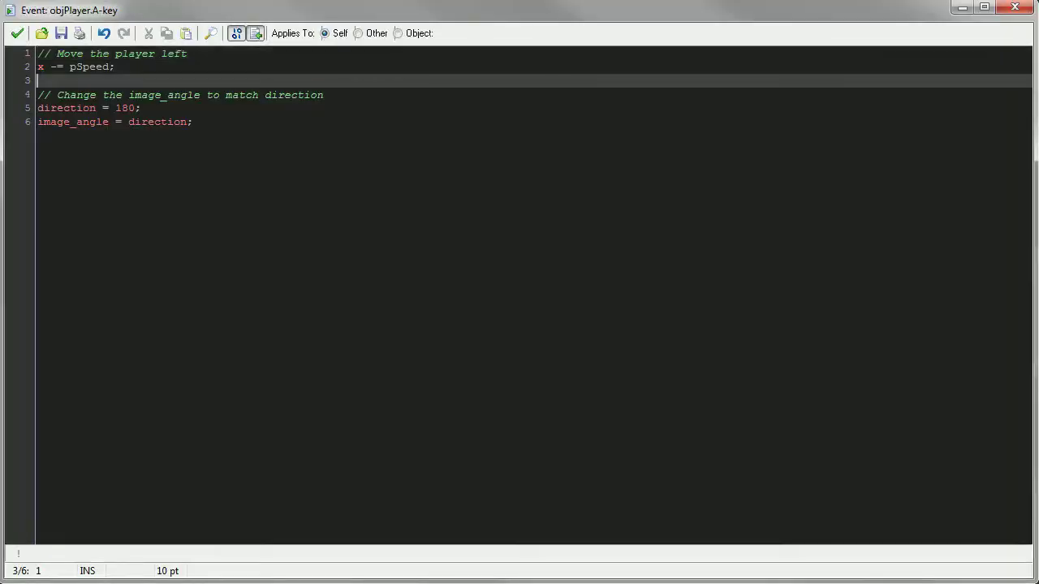
key(Up)
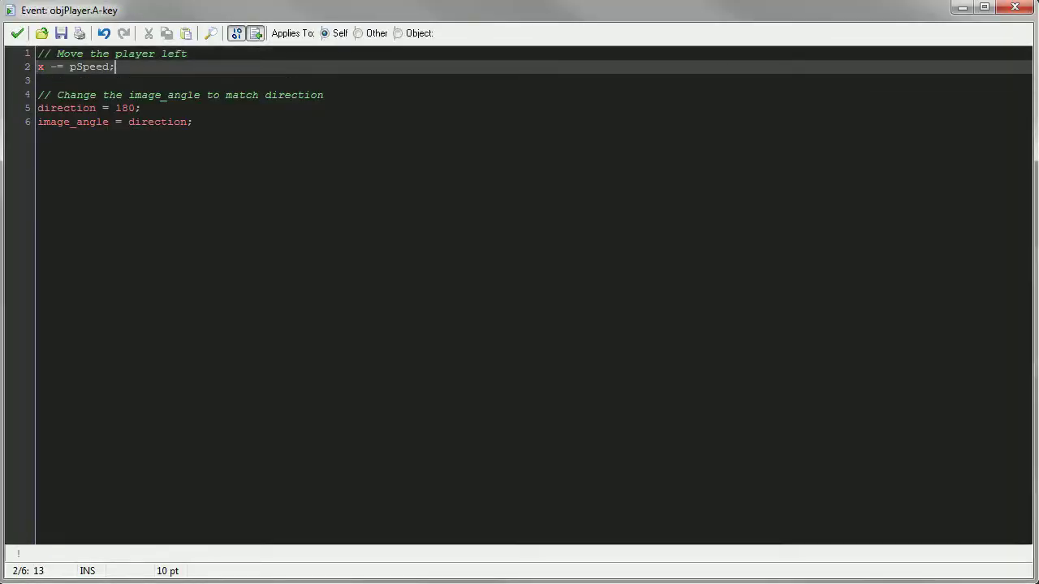
click(17, 34)
Add code to objPlayer's objCollide collision event with the comment "// Stop moving" and the line "pSpeed = 0;", and confirm it
click(489, 138)
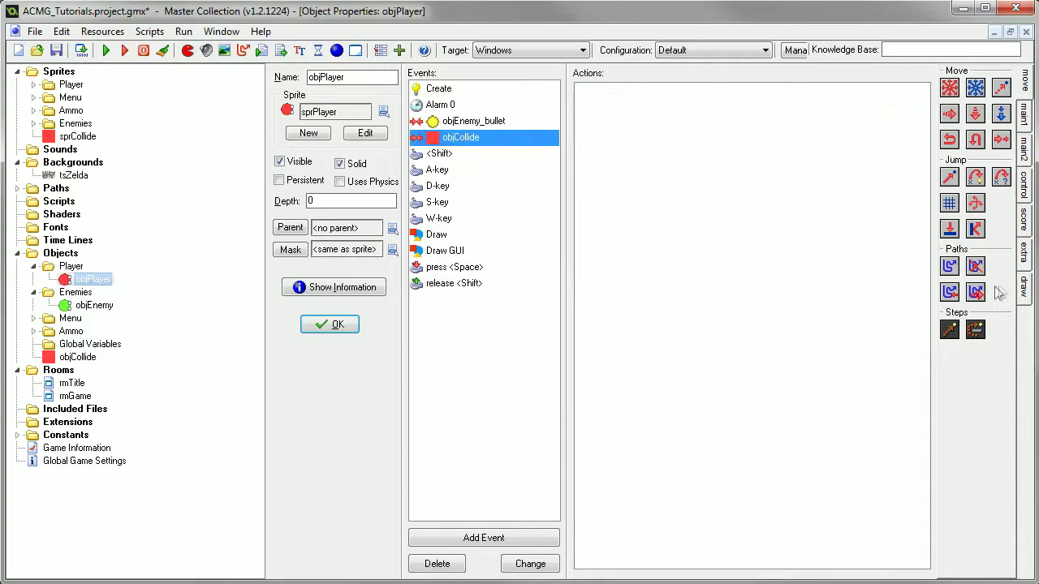
click(1030, 189)
drag(957, 244, 731, 191)
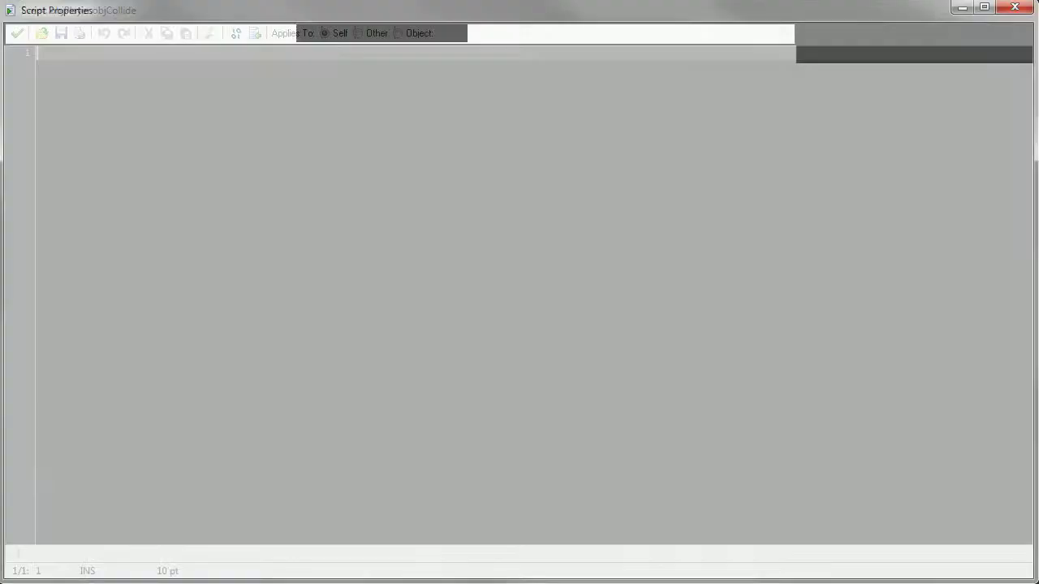
text(//)
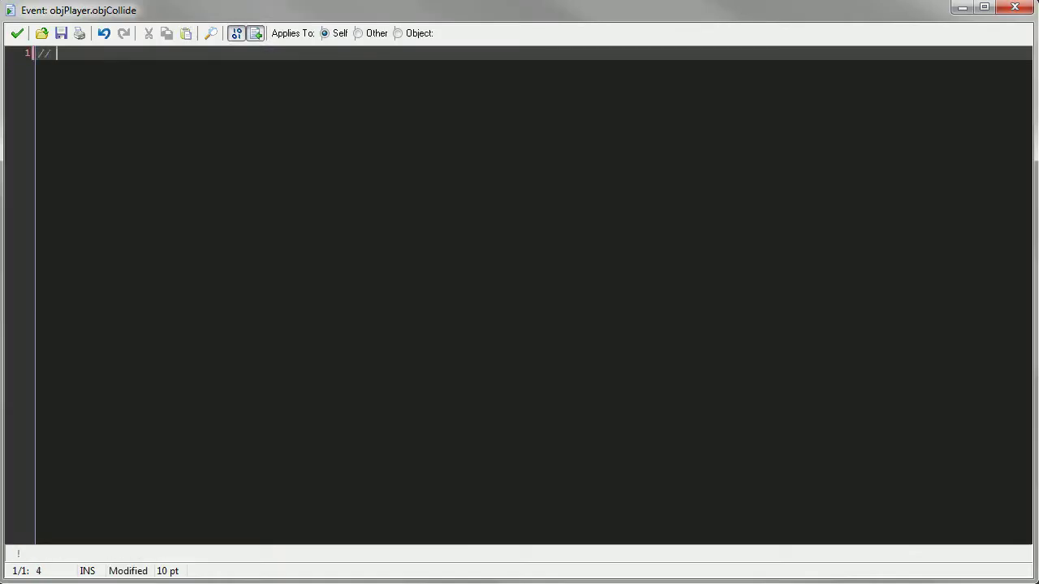
text( Stop moving)
key(Return)
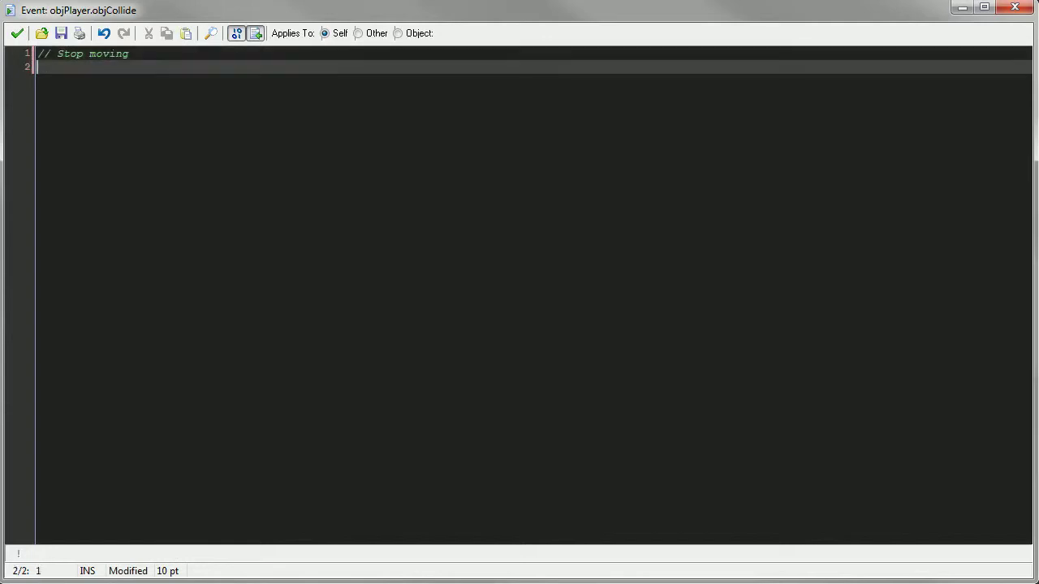
text(sp)
text(peed )
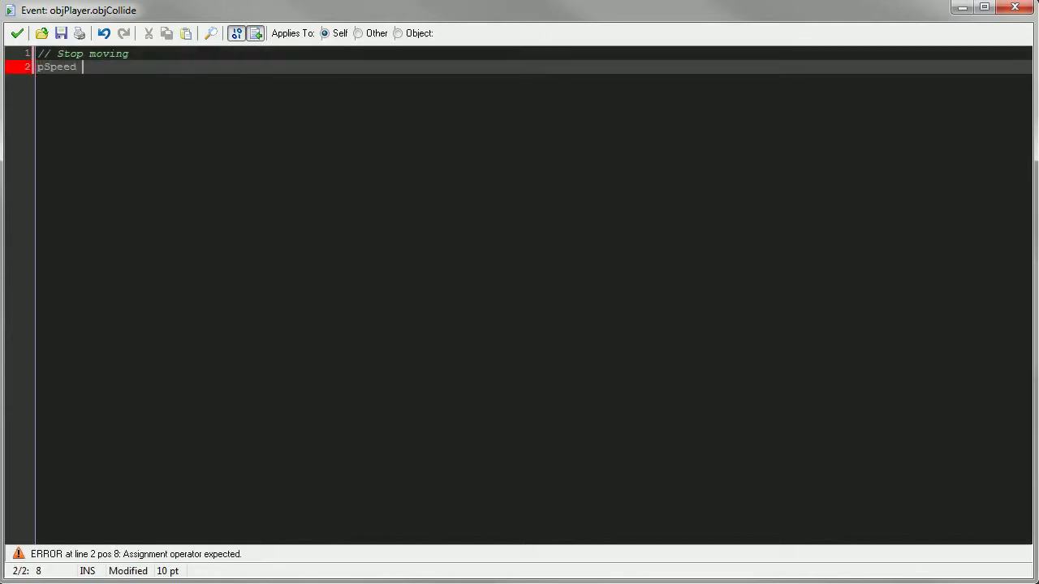
text(= 0;)
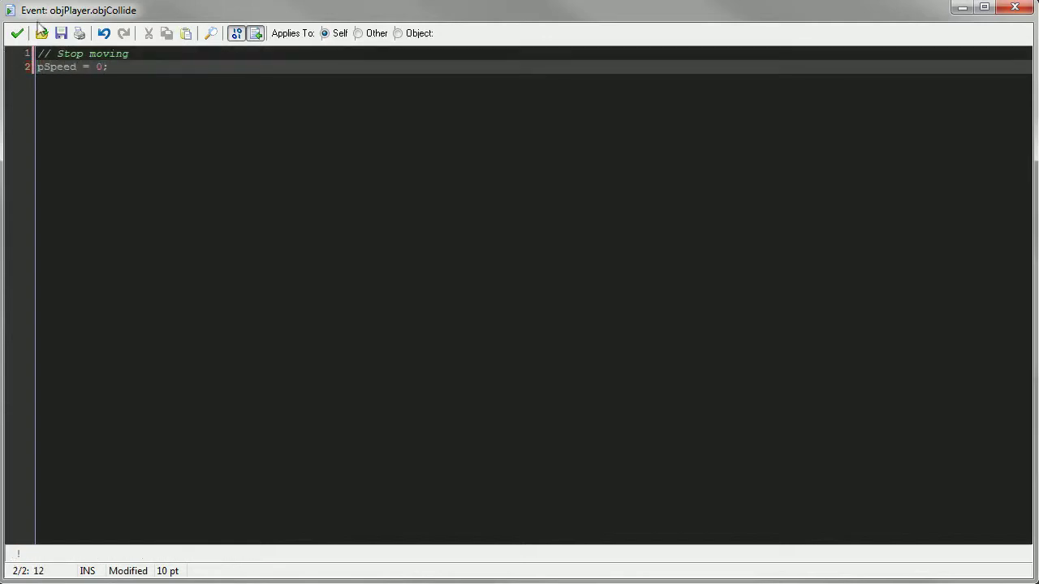
click(20, 33)
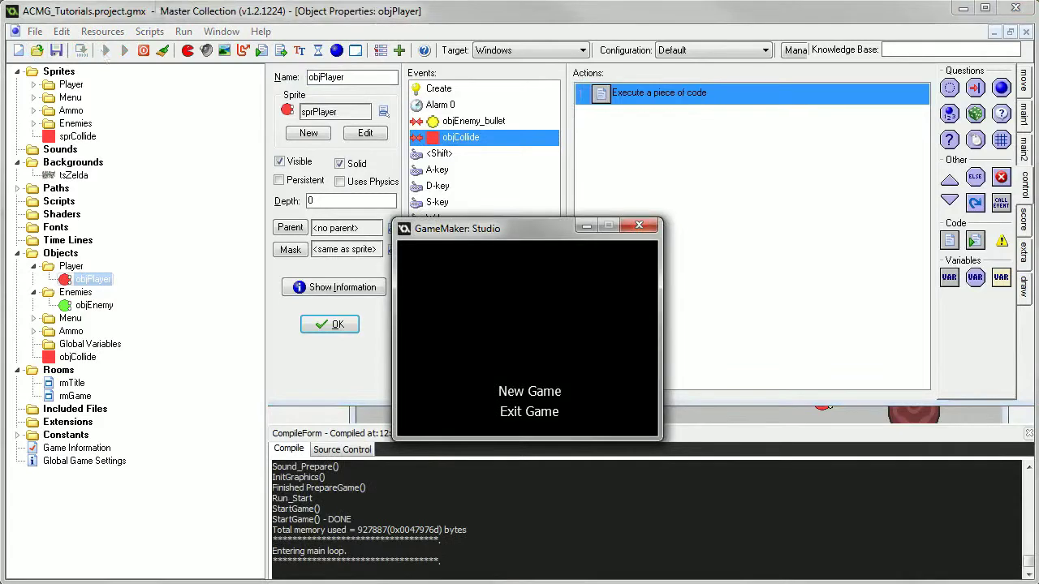
Start a new game, move the player into a tree trunk to test the collision, close the game and review the collision code
click(529, 394)
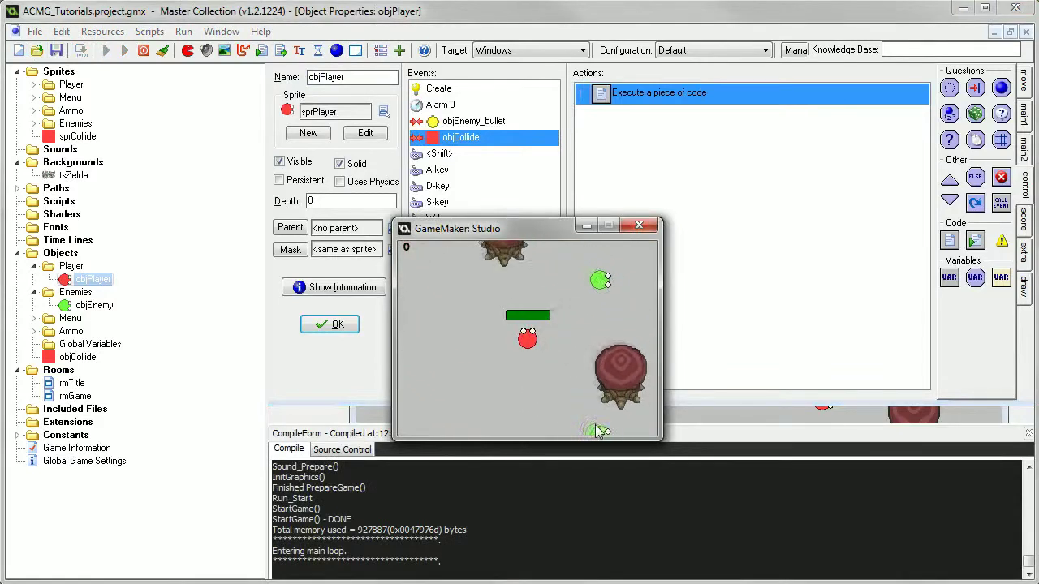
key(w)
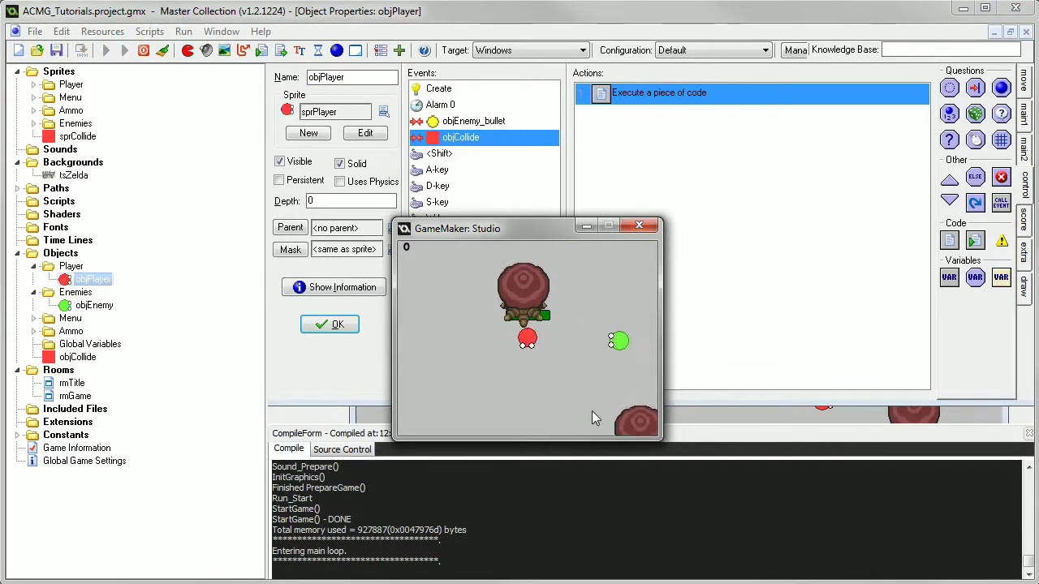
click(638, 224)
double_click(697, 92)
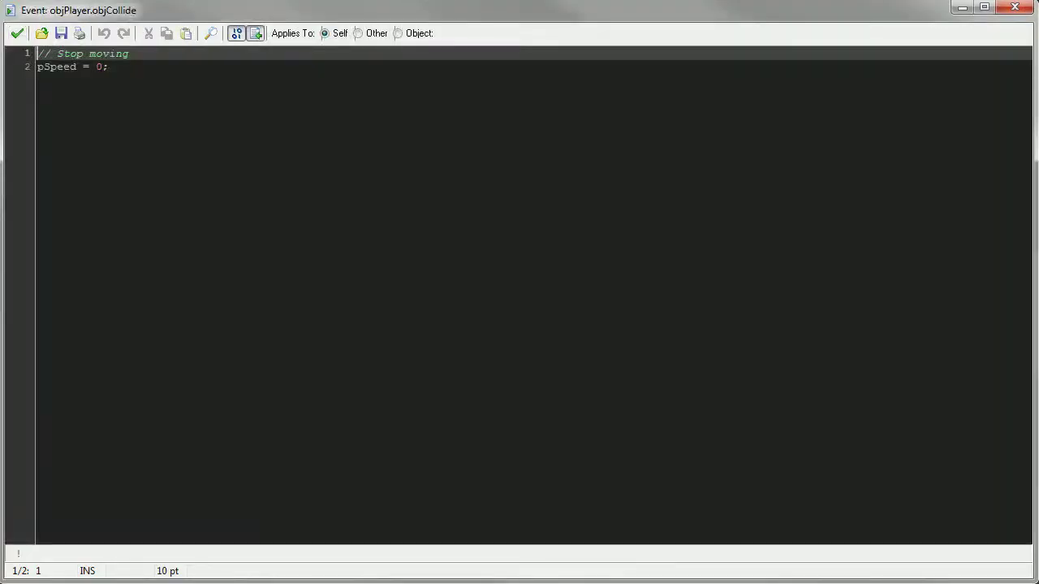
click(17, 33)
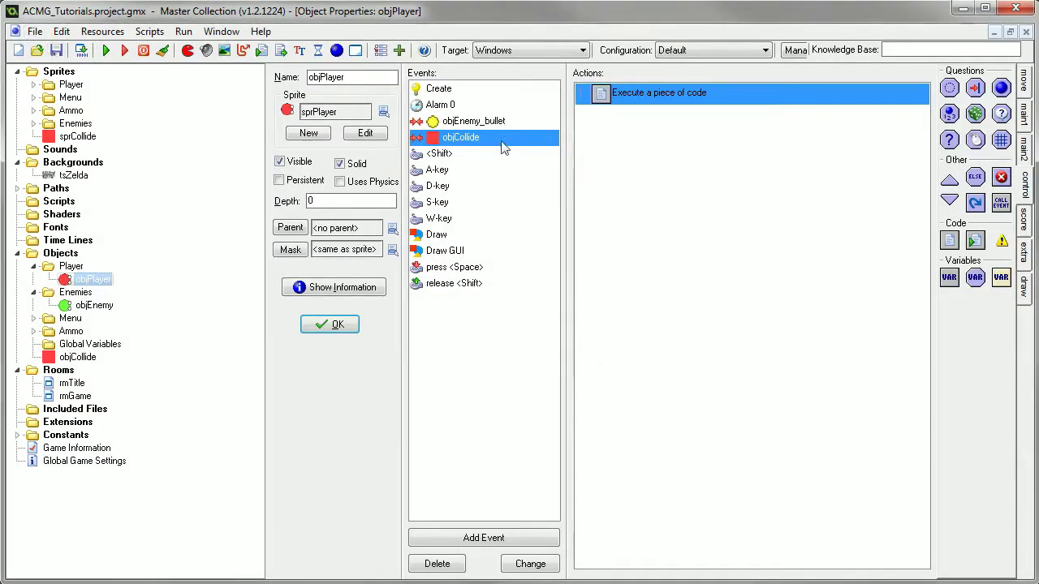
Delete the objCollide collision event from objPlayer
click(603, 127)
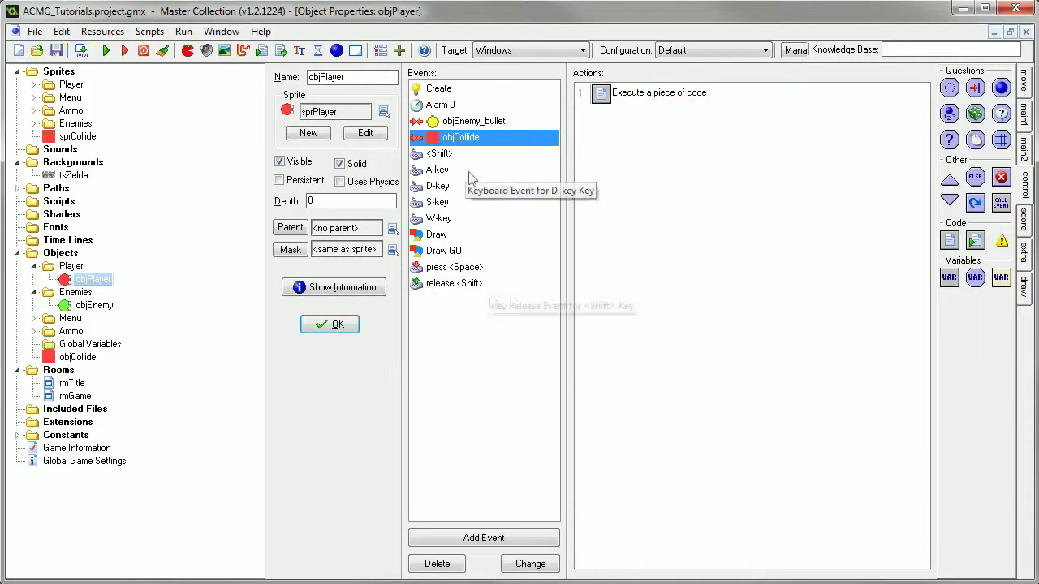
click(437, 563)
click(576, 351)
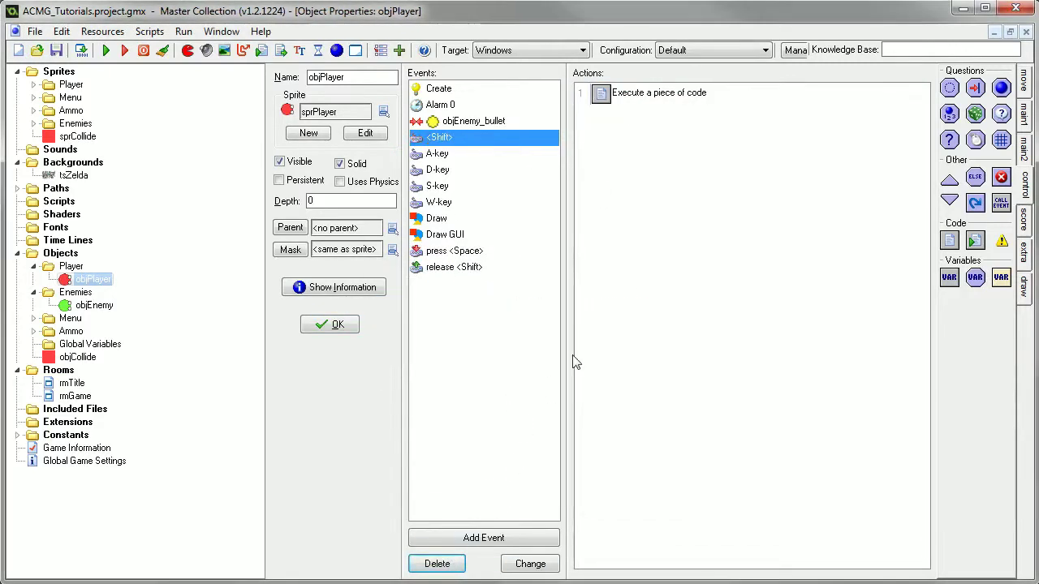
Make objPlayer persistent, check objCollide's properties and save the project
click(293, 182)
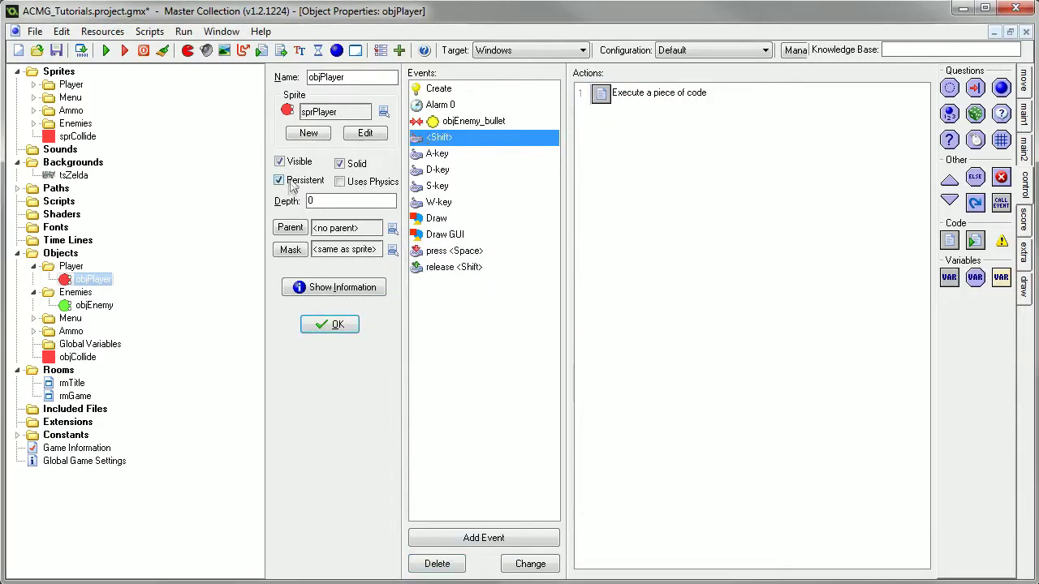
double_click(77, 357)
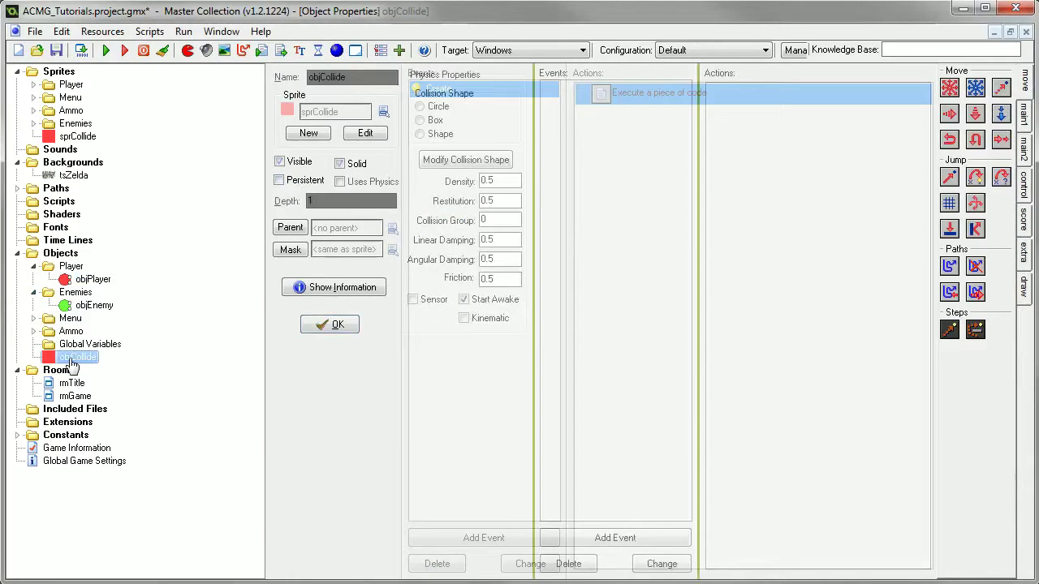
click(334, 325)
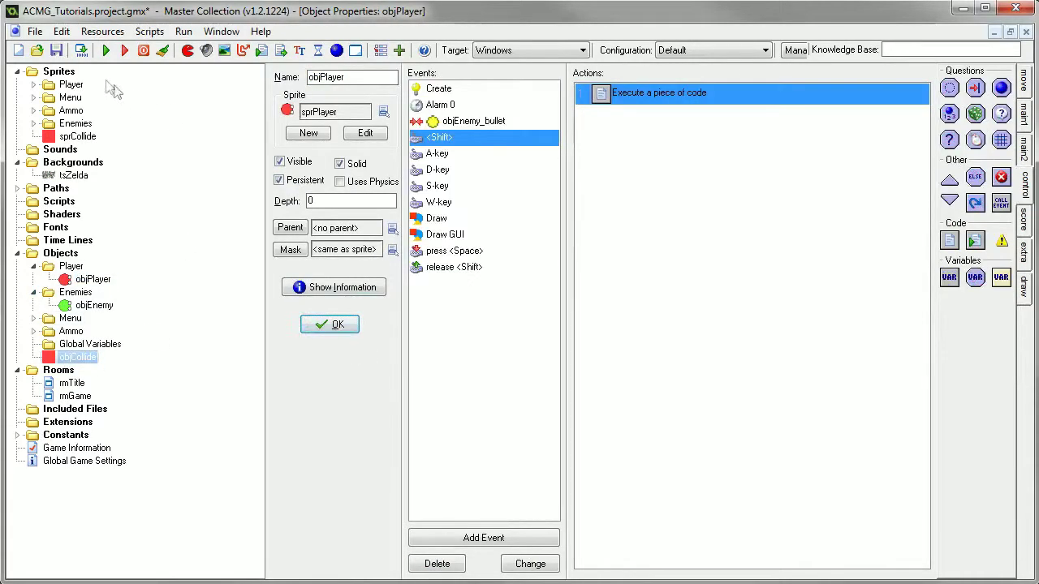
click(56, 50)
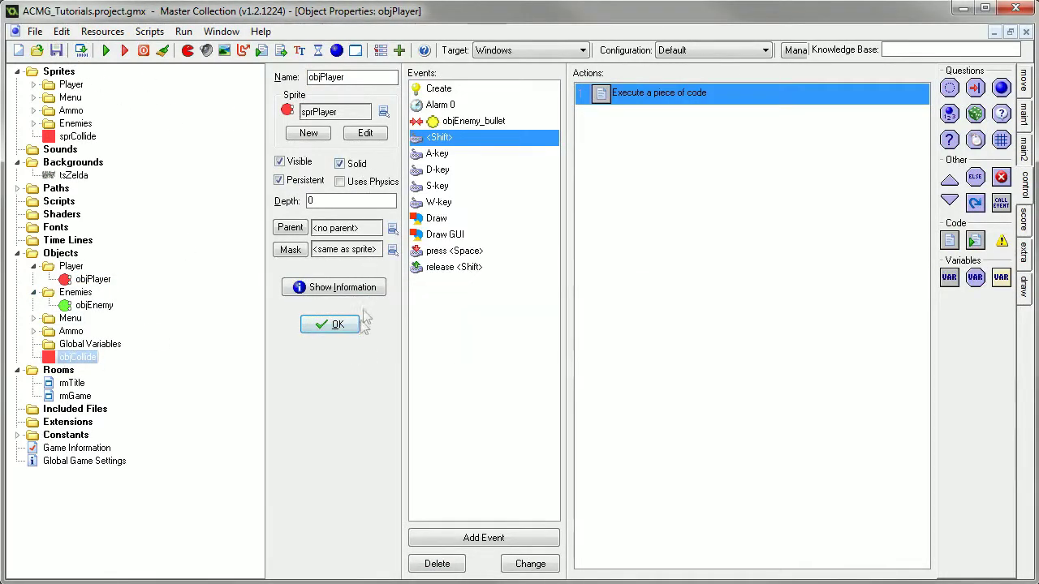
Review objPlayer's release Shift and objEnemy_bullet events, save the project and confirm the object
click(455, 268)
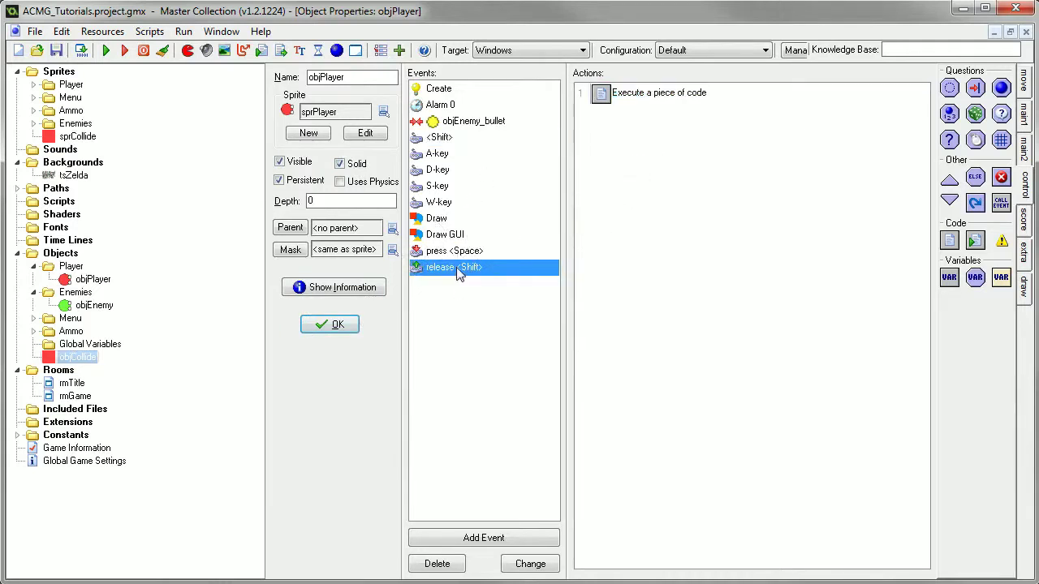
click(459, 122)
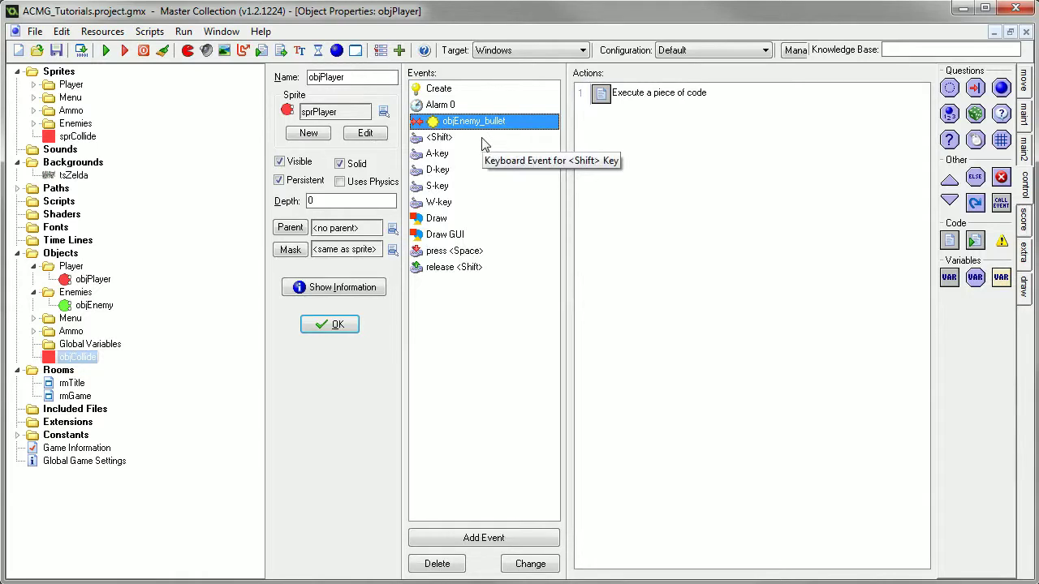
click(56, 49)
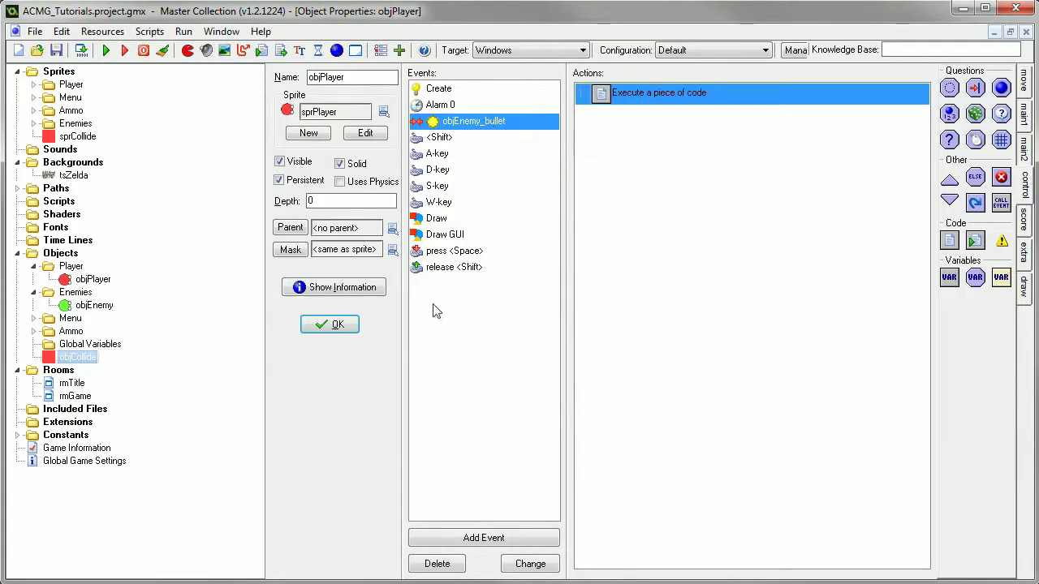
click(340, 325)
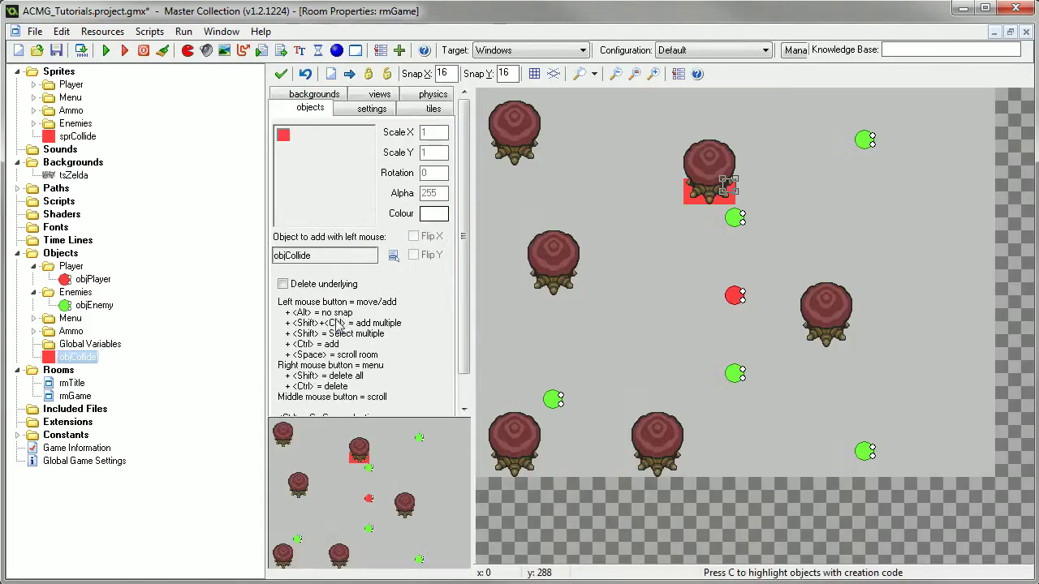
Examine rmGame's settings, view options, tile layer and the tsZelda tileset
middle_drag(728, 233, 749, 251)
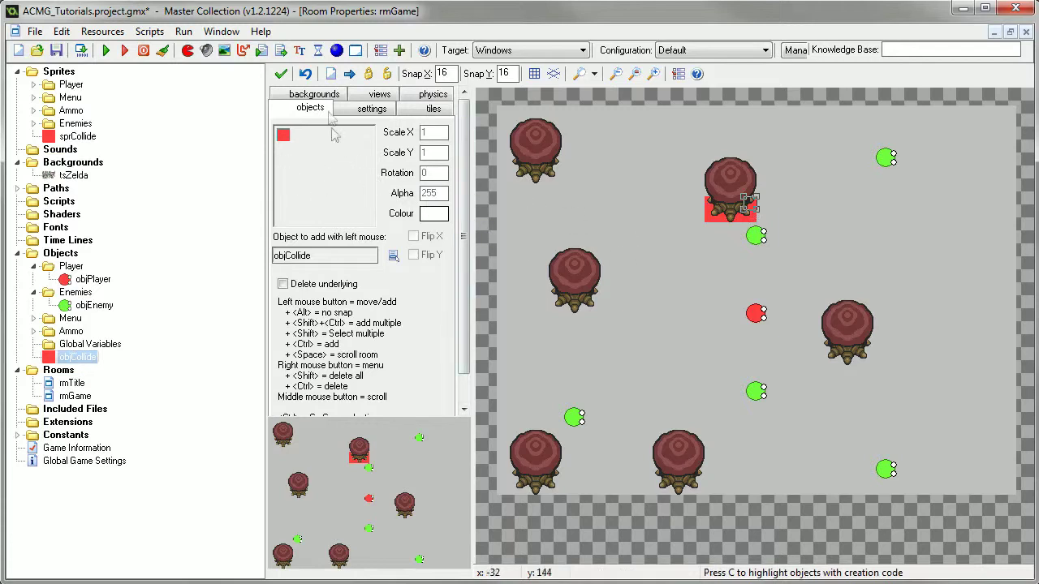
click(370, 109)
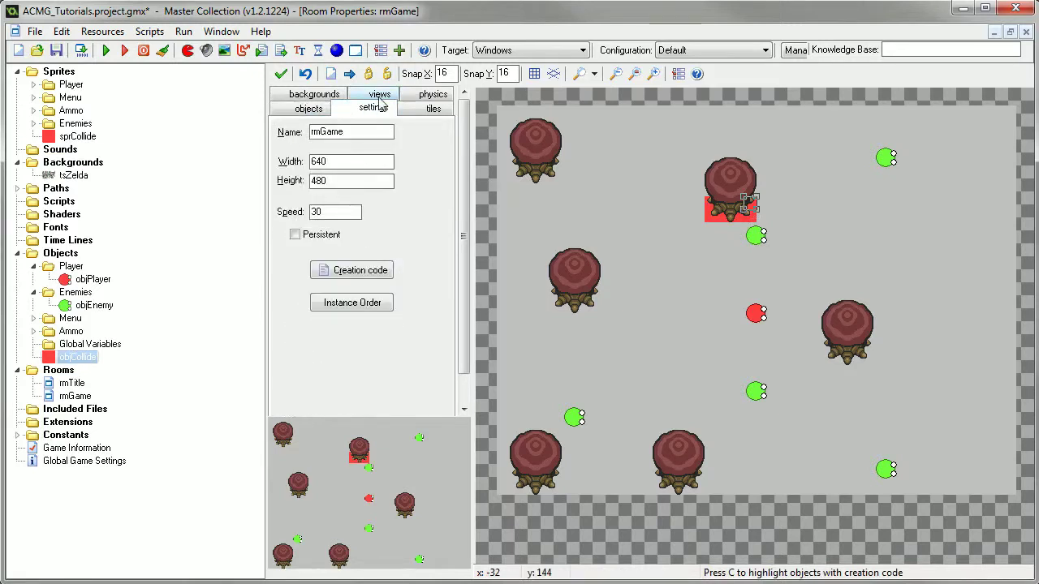
click(380, 96)
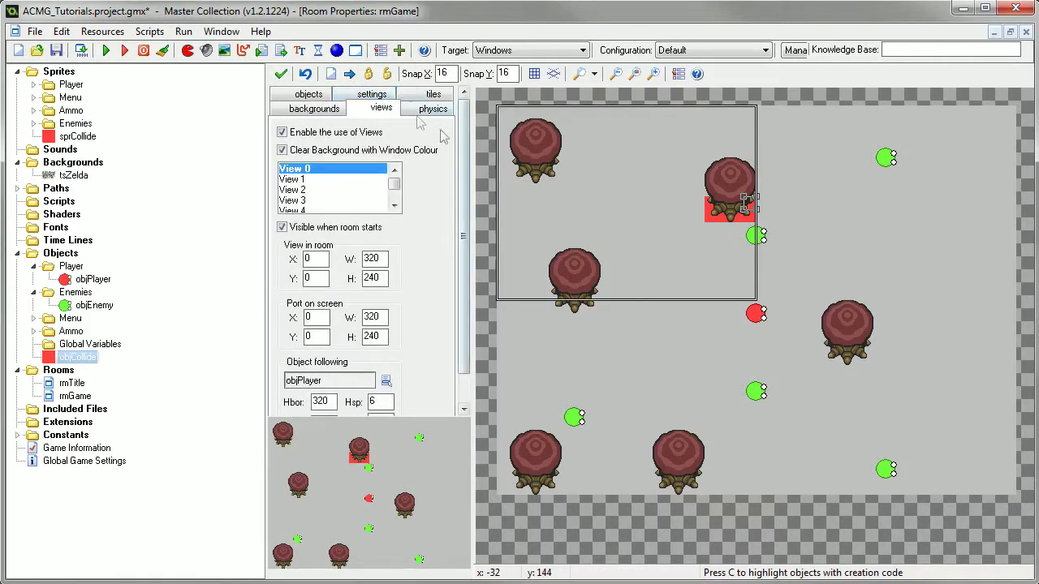
click(423, 98)
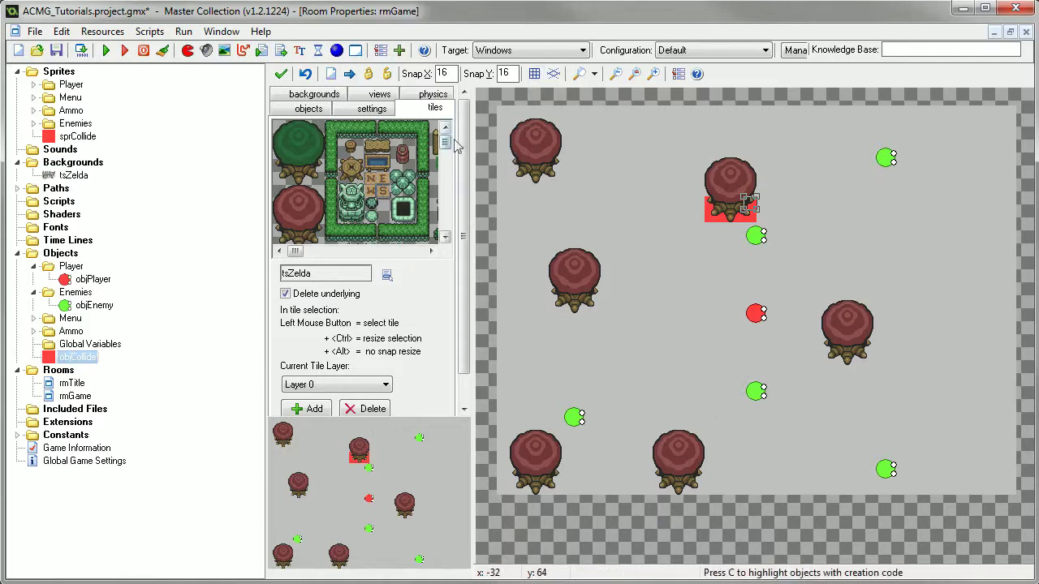
click(336, 384)
click(325, 397)
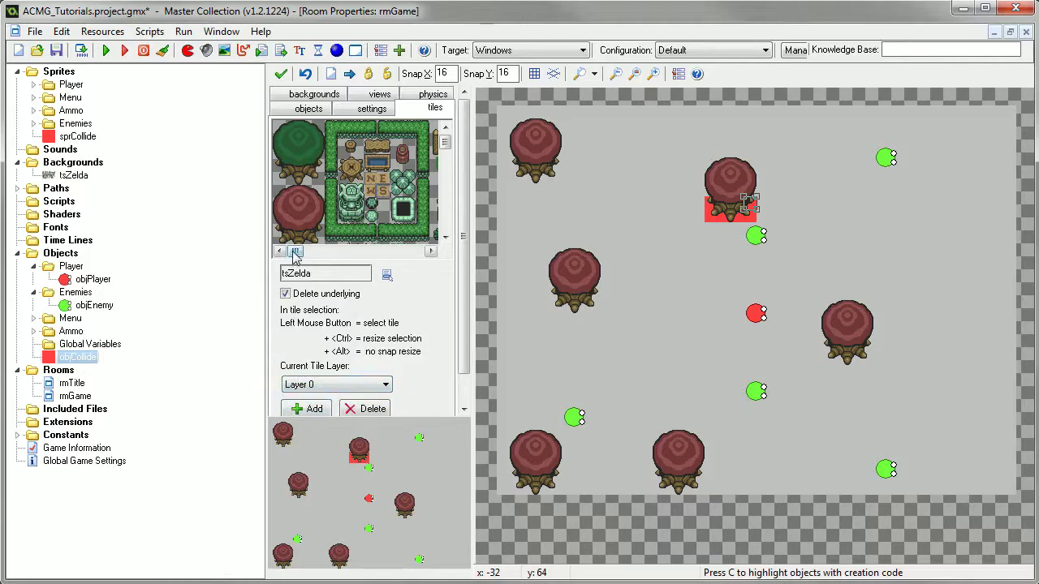
click(357, 250)
click(325, 152)
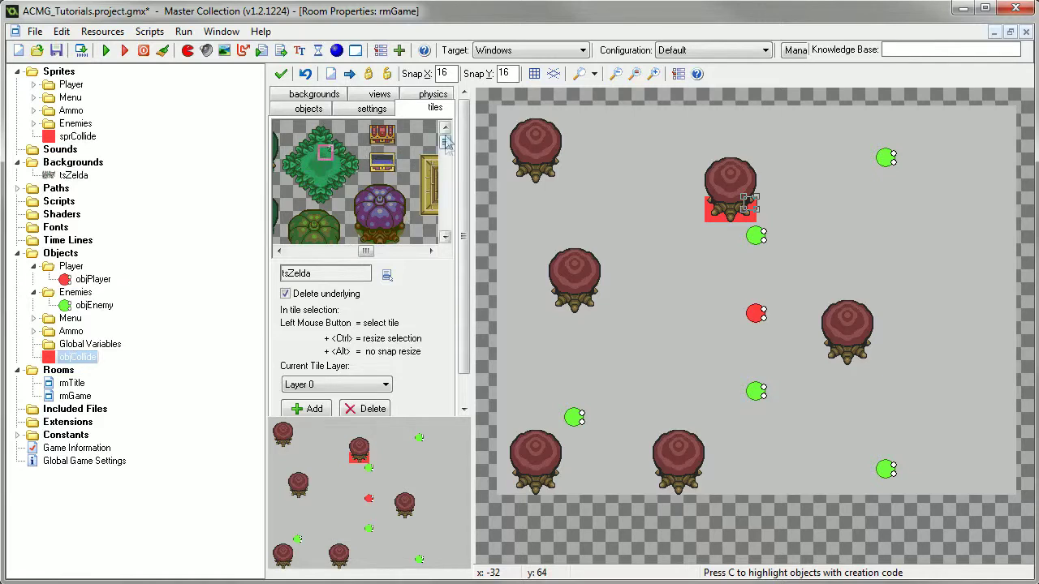
click(445, 174)
drag(446, 178, 446, 150)
drag(367, 250, 301, 253)
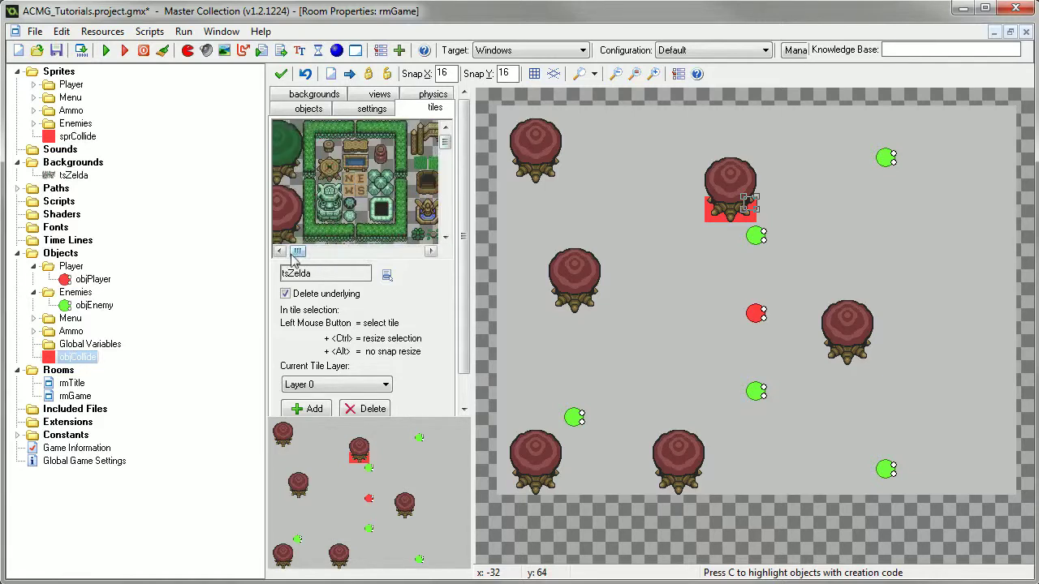
click(279, 251)
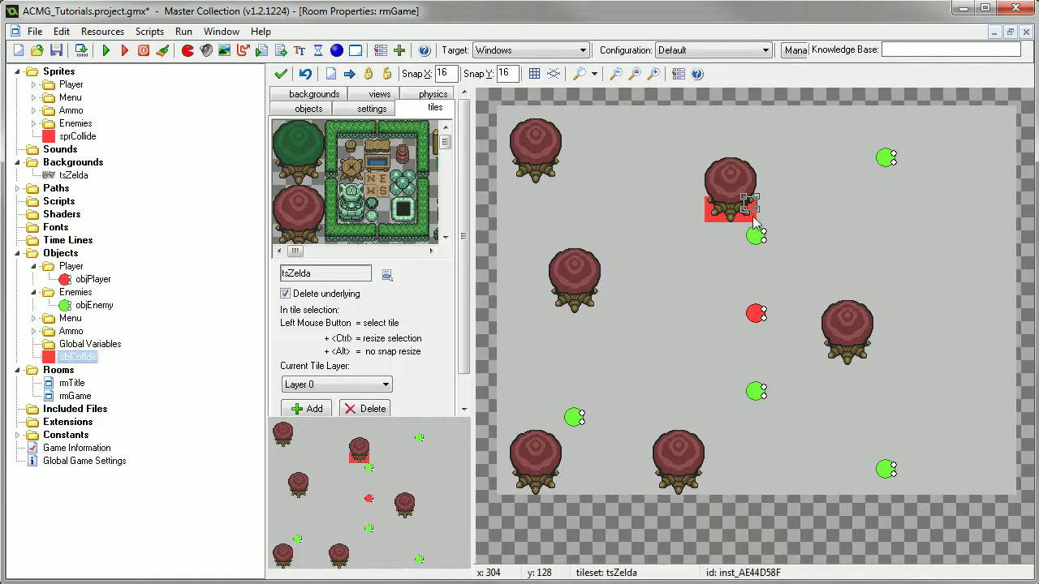
Return to rmGame's objects and select the lower objCollide block on the trunk of the upper middle tree
click(308, 107)
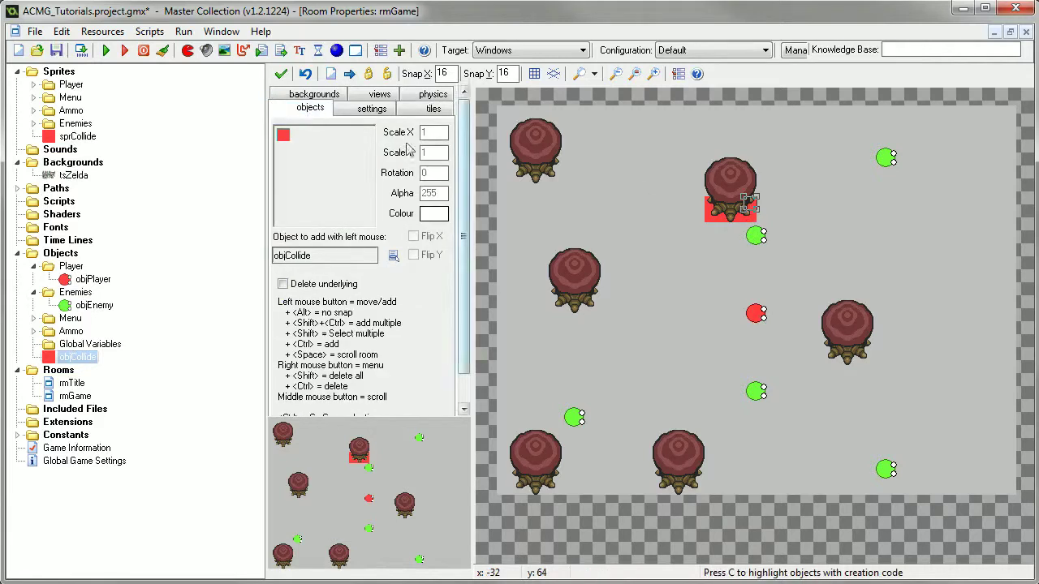
click(747, 218)
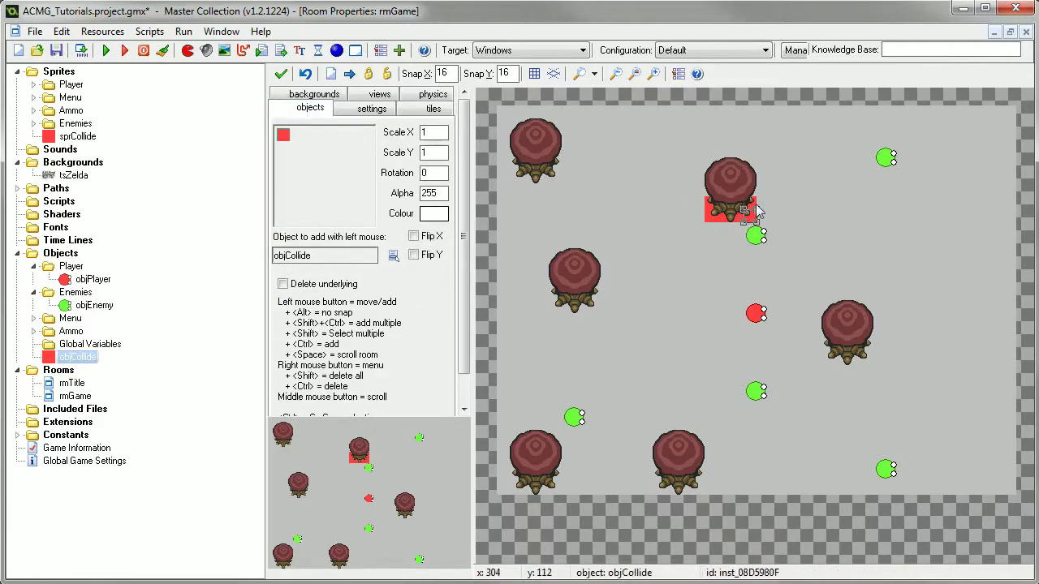